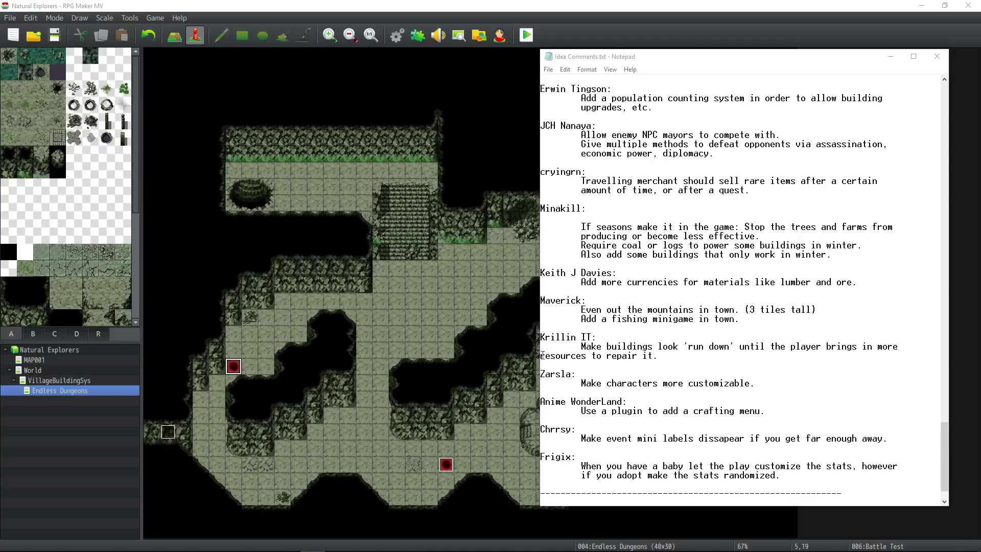
- Indent the line 'resources to repair it.' with a Tab so it lines up with its entry
left_click(564, 355)
key("Home")
key("Tab")
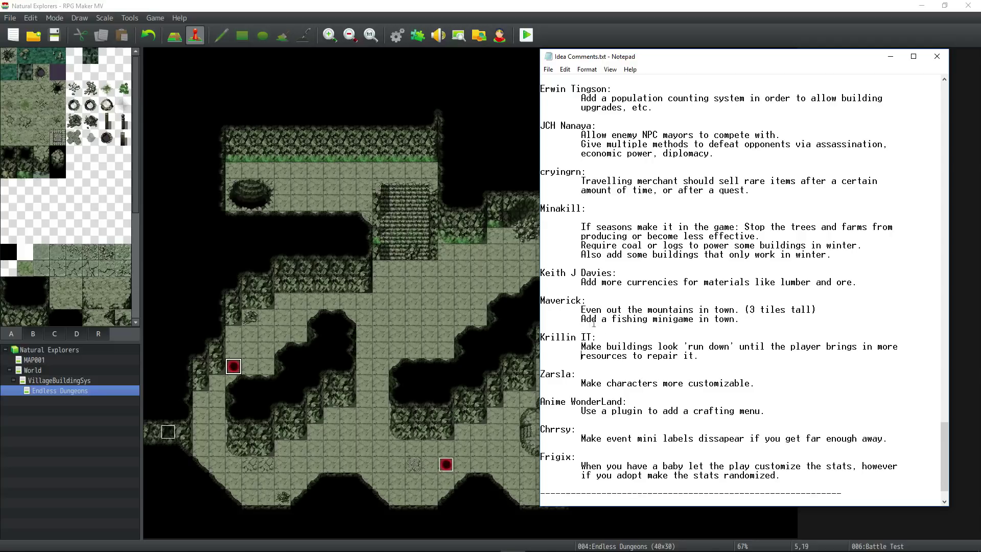
- Look back over the notes and save Idea Comments.txt
scroll(659, 332, "down", 2)
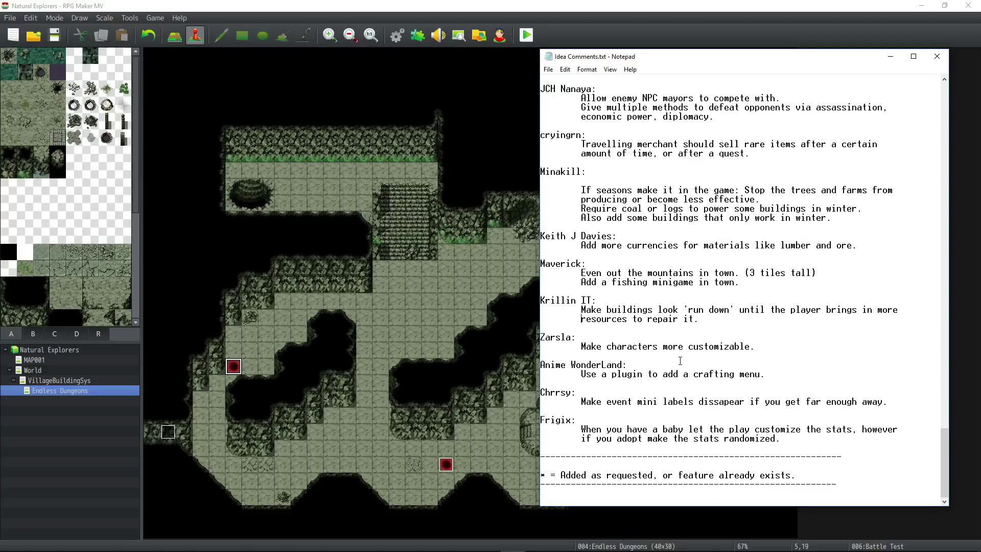
scroll(680, 360, "up", 6)
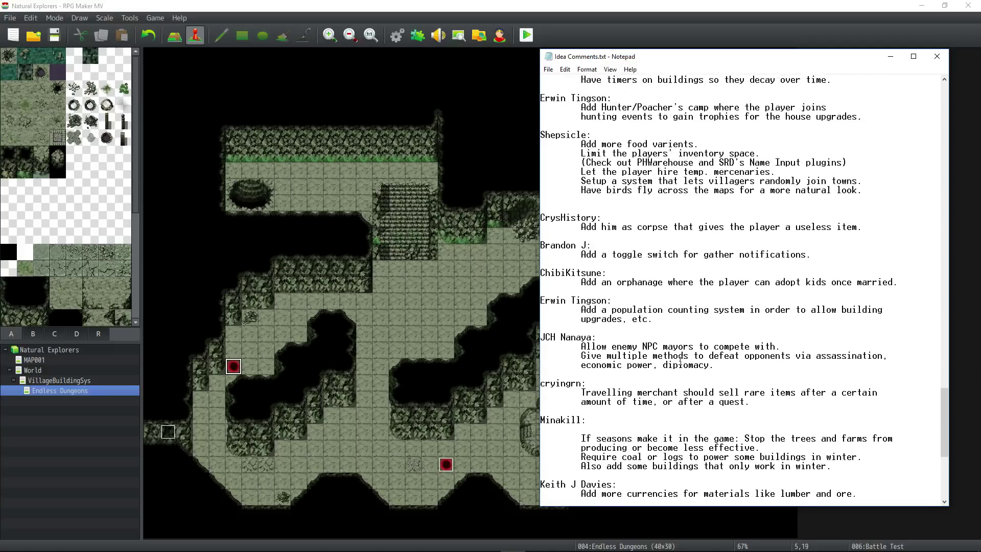
scroll(680, 361, "up", 15)
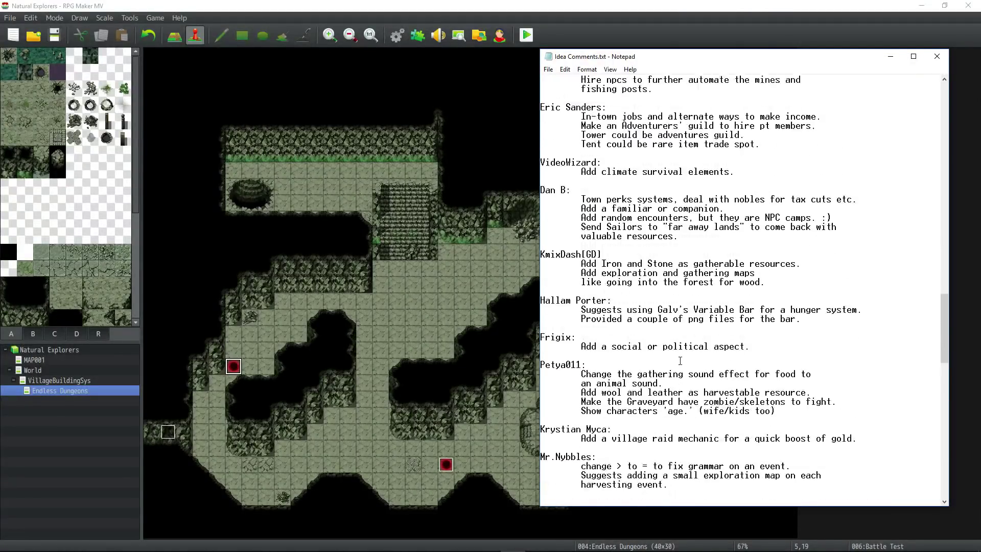
scroll(680, 361, "up", 15)
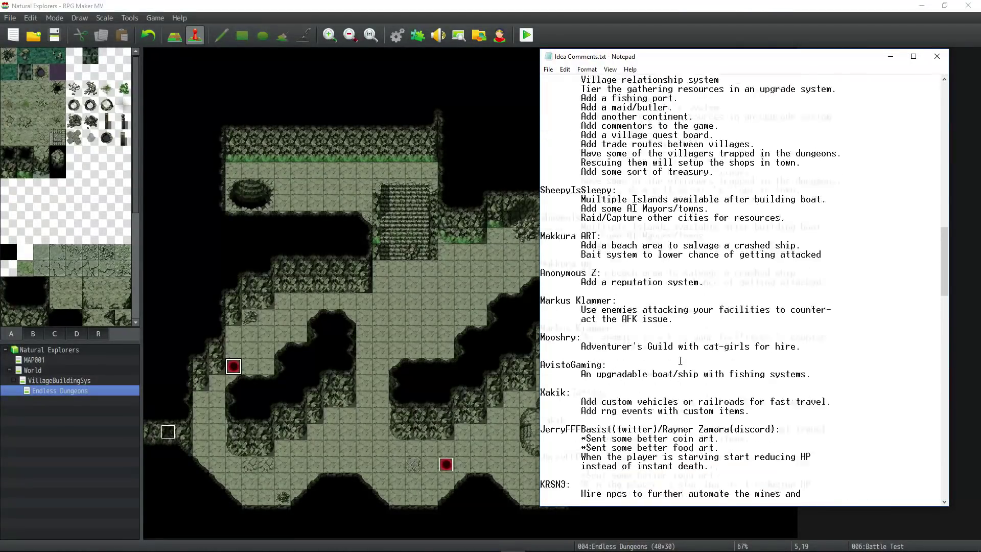
scroll(679, 360, "up", 15)
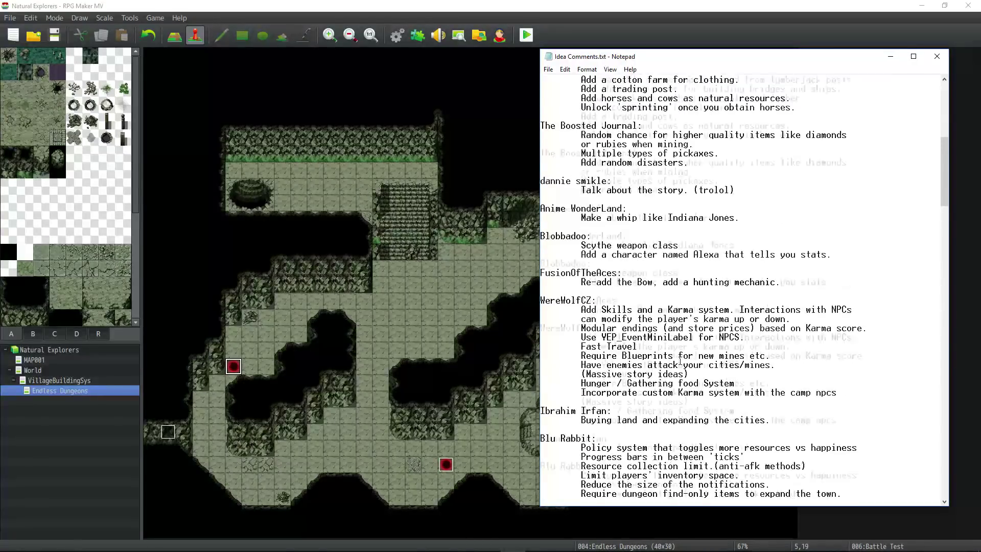
left_click(547, 70)
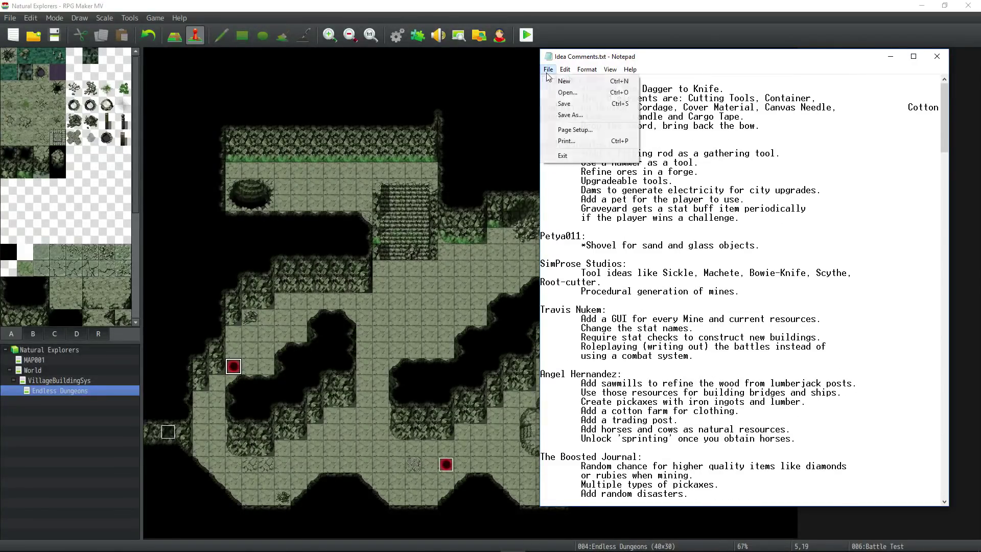
left_click(563, 104)
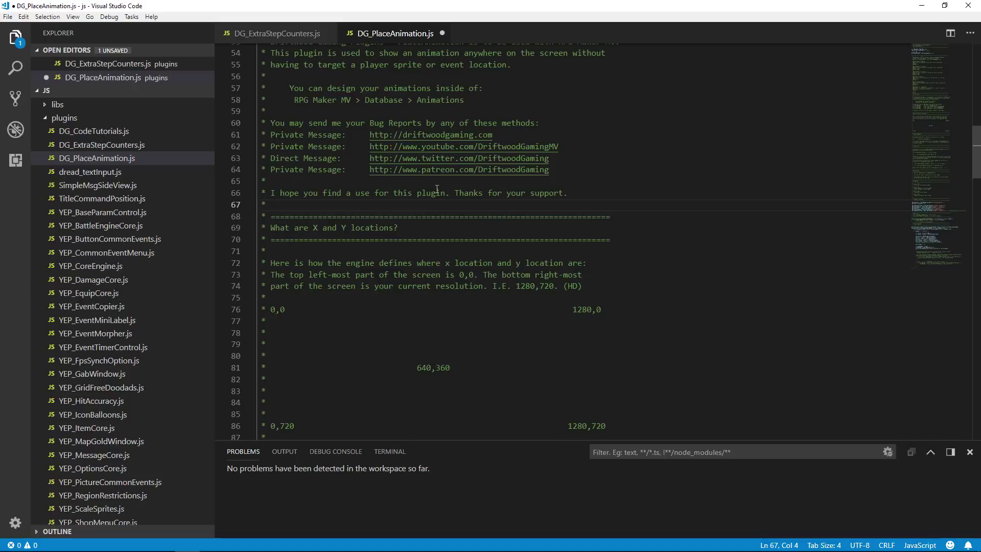
scroll(457, 215, "down", 20)
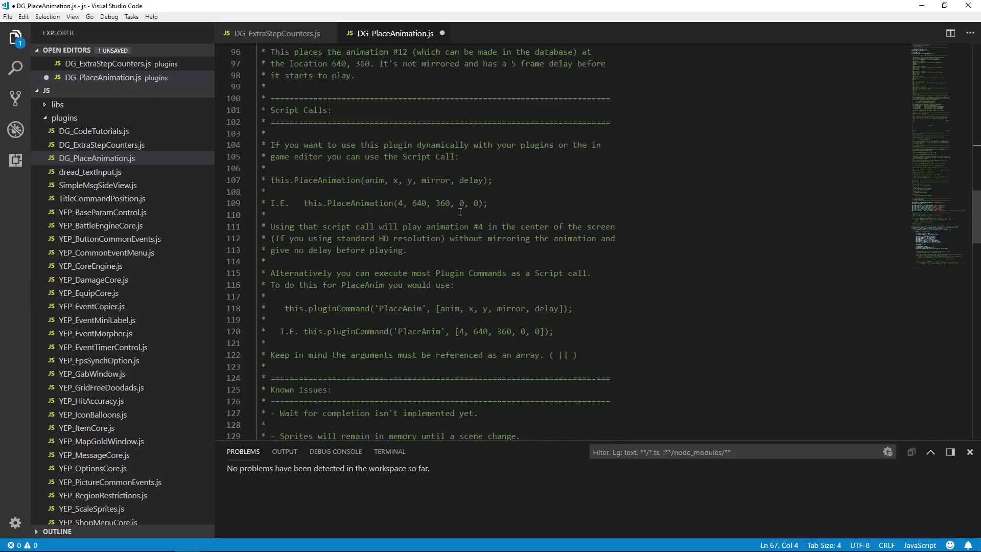
scroll(460, 196, "down", 3)
scroll(459, 195, "up", 9)
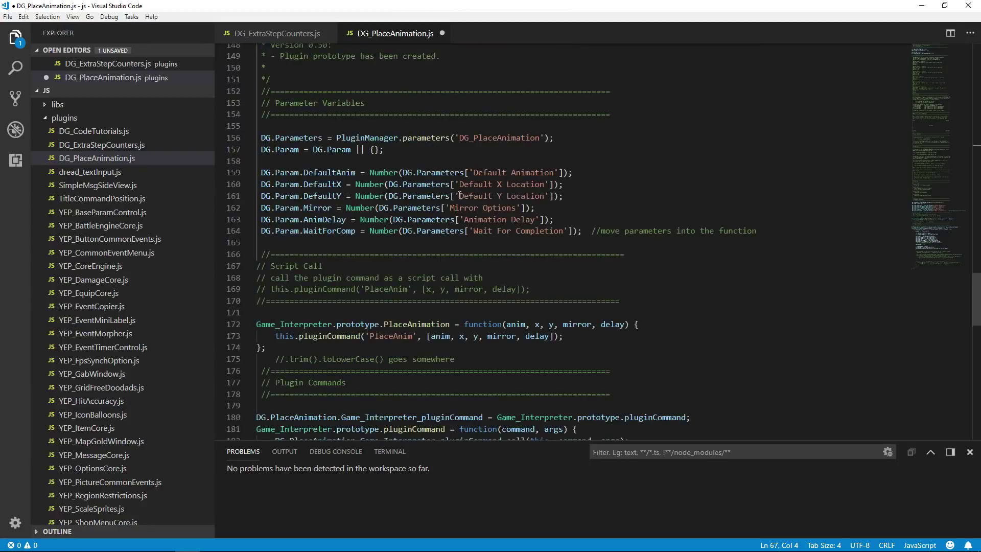
left_click(356, 253)
type("ga")
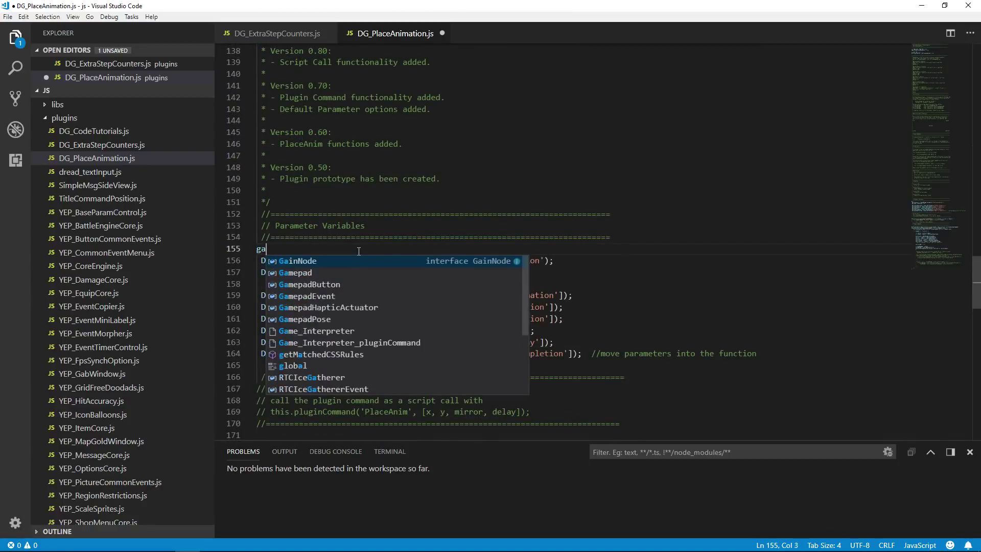
type("me")
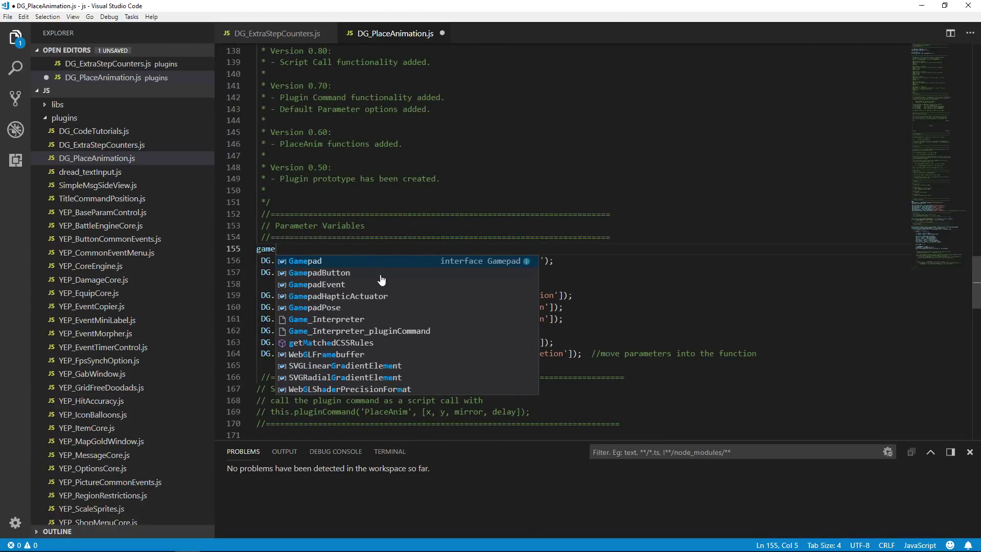
key("ctrl+BackSpace")
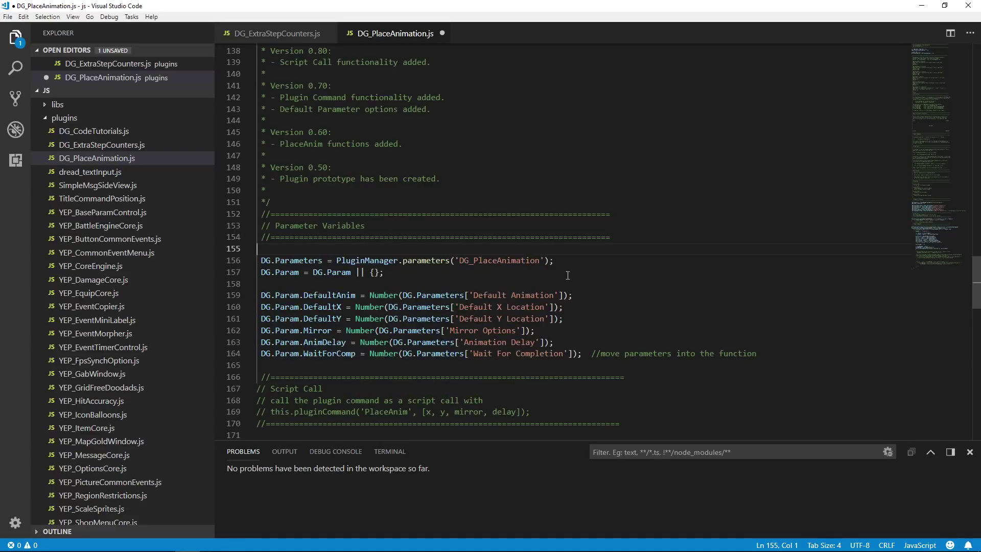
scroll(562, 280, "up", 20)
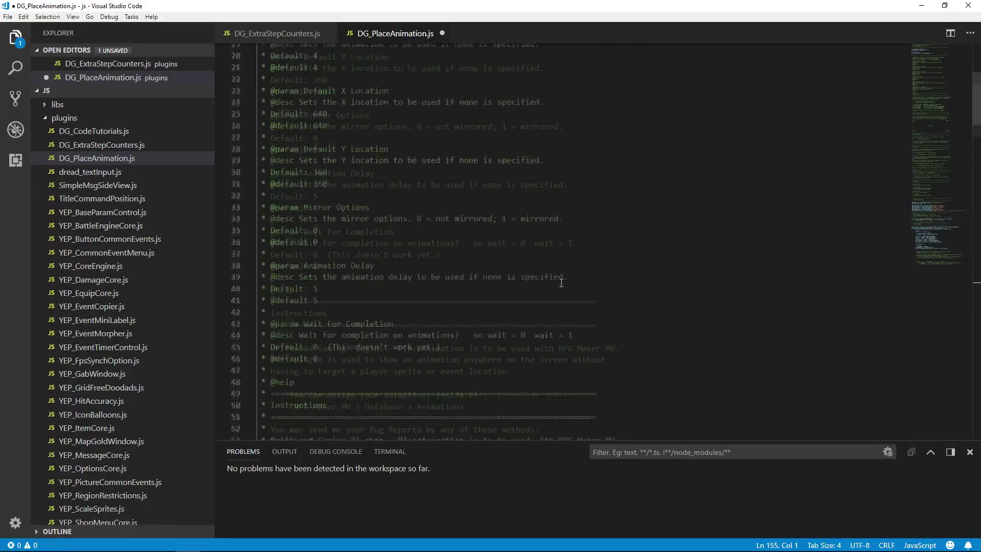
scroll(561, 282, "down", 20)
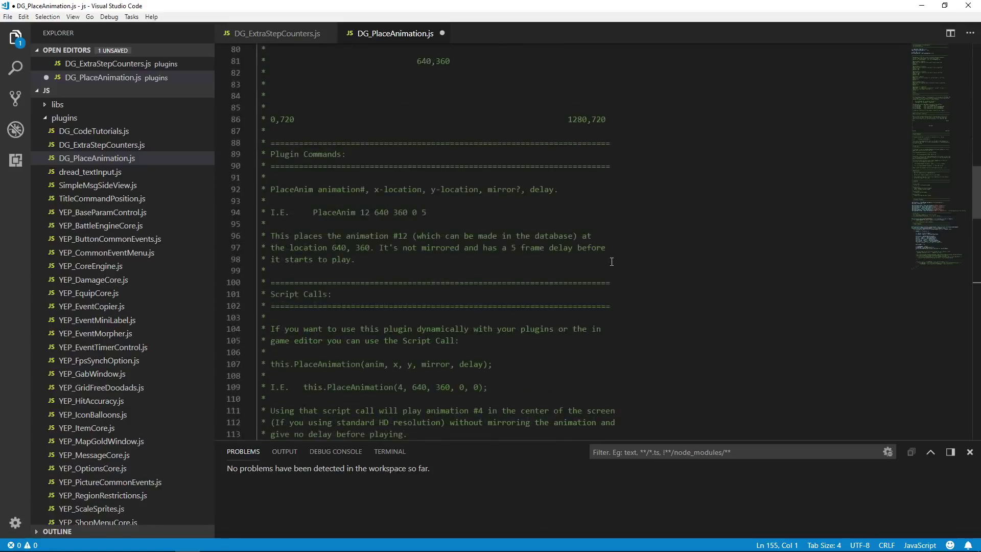
scroll(609, 264, "down", 4)
scroll(609, 264, "up", 4)
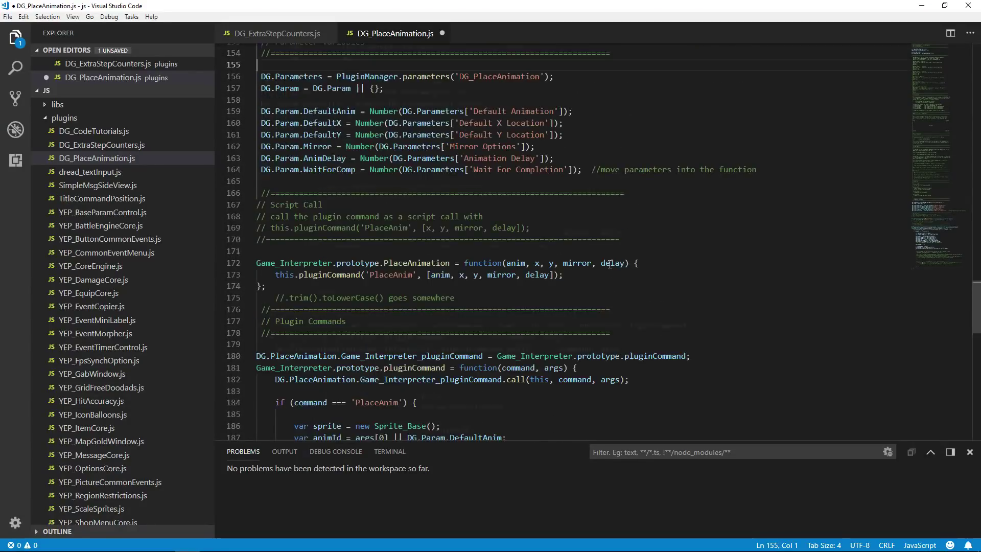
scroll(609, 264, "up", 3)
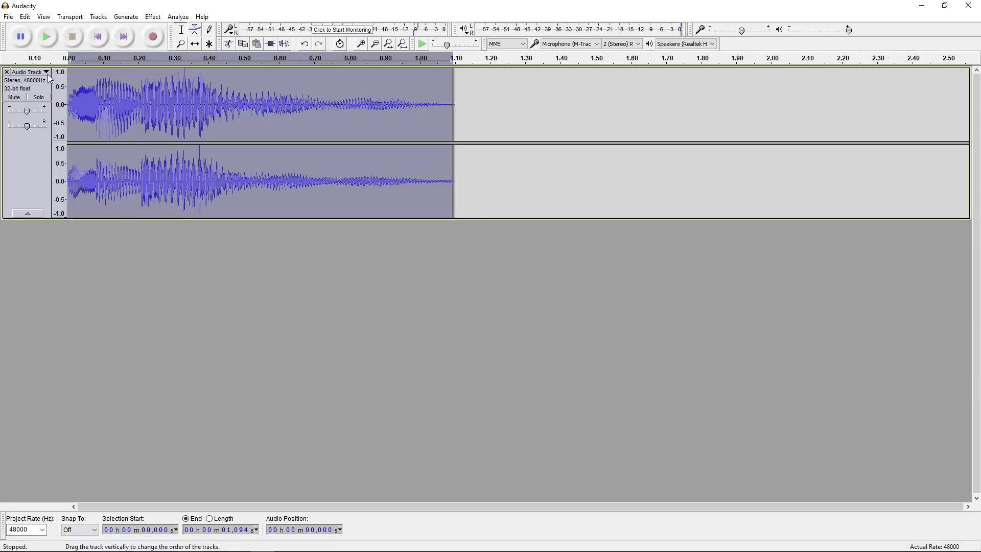
- Play the stereo clip in Audacity, then open RPG Maker MV's Database
left_click(45, 38)
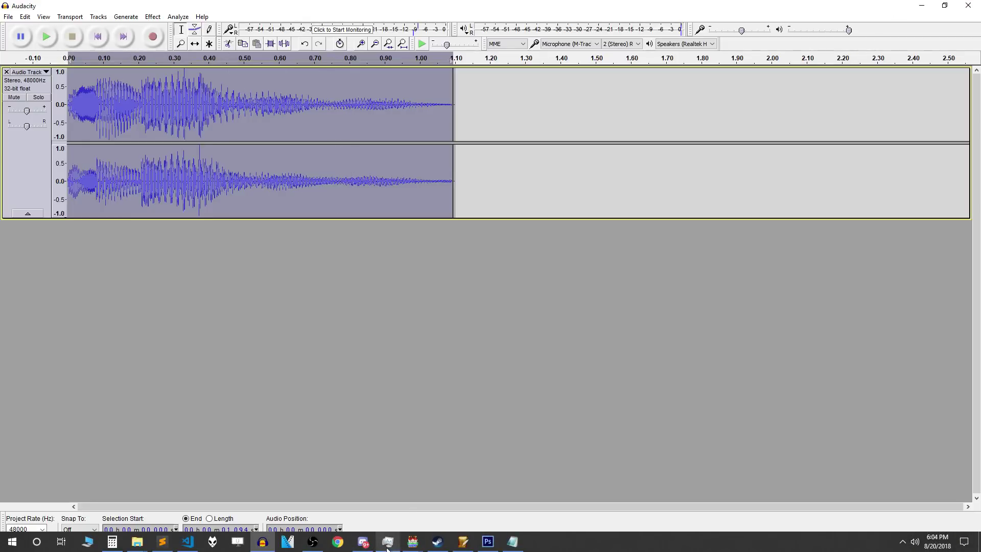
left_click(388, 542)
left_click(396, 35)
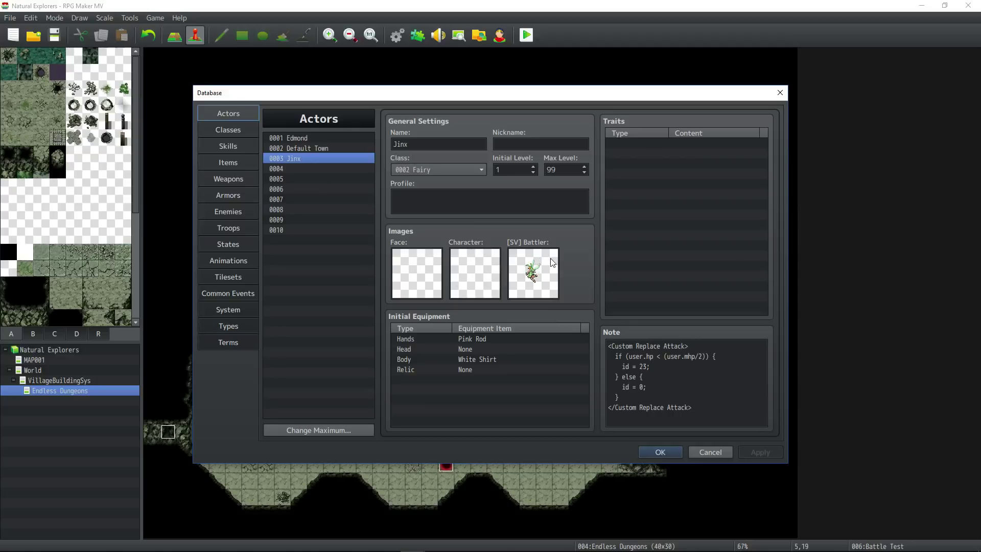
left_click(676, 345)
key("ctrl+a")
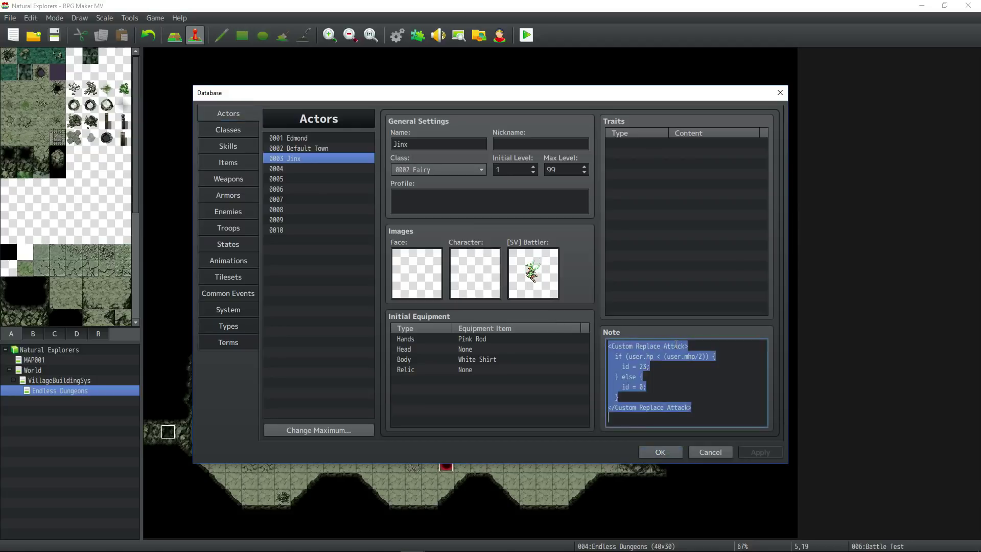
left_click(227, 146)
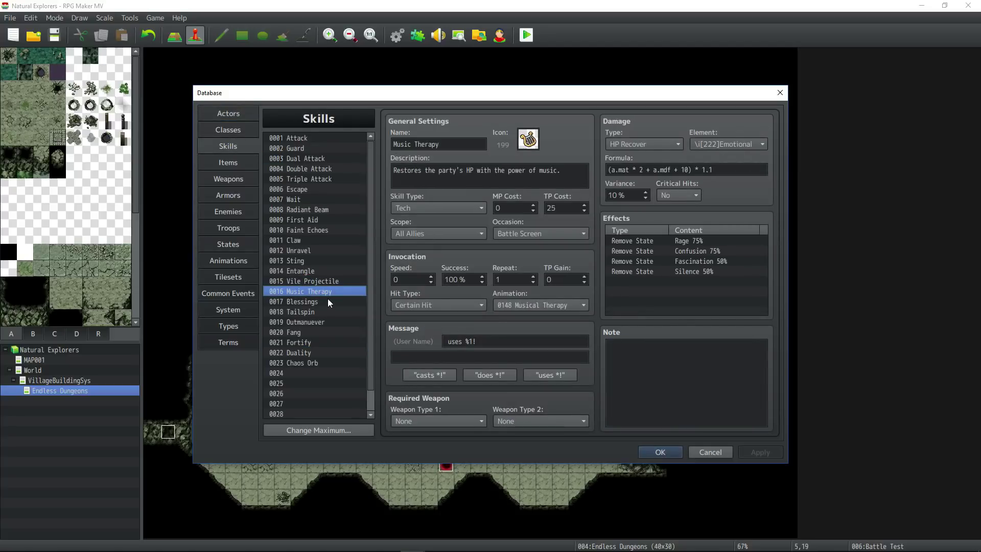
key("Down")
key("Down")
key("Down")
key("Down")
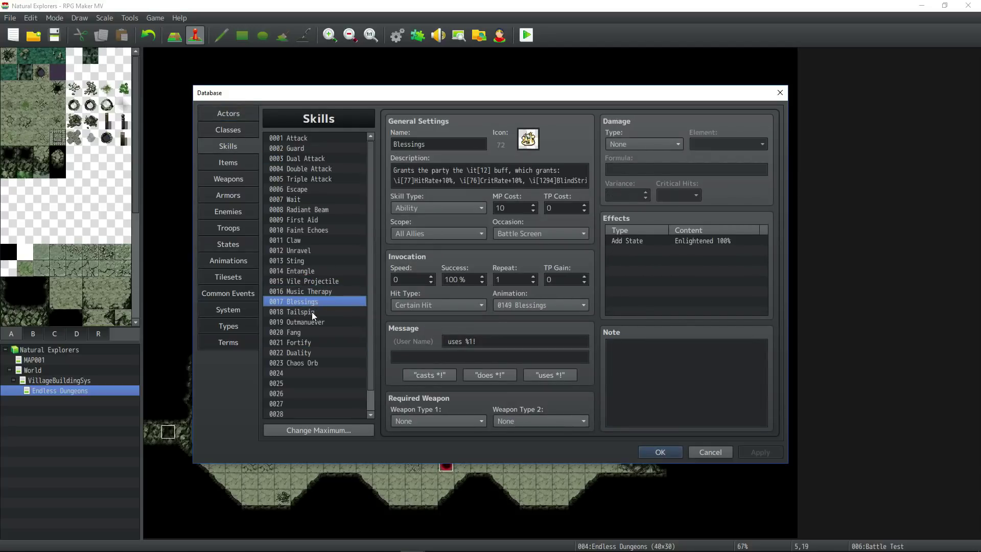
left_click(309, 352)
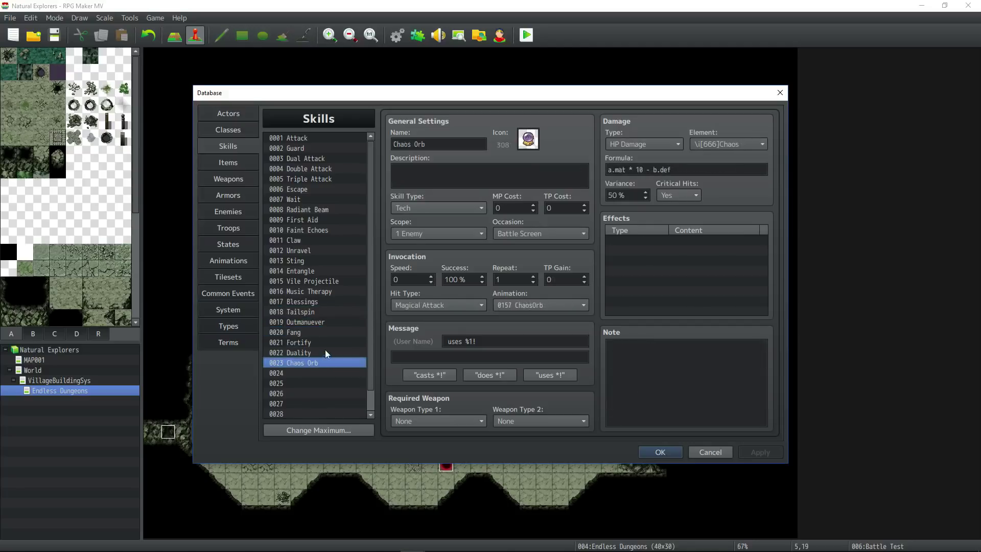
scroll(738, 374, "down", 5)
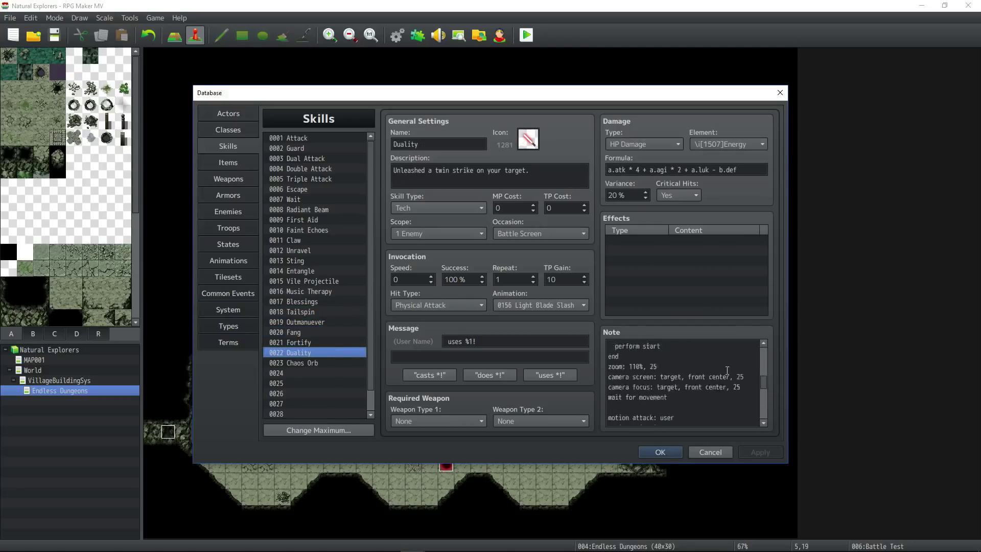
scroll(661, 367, "up", 8)
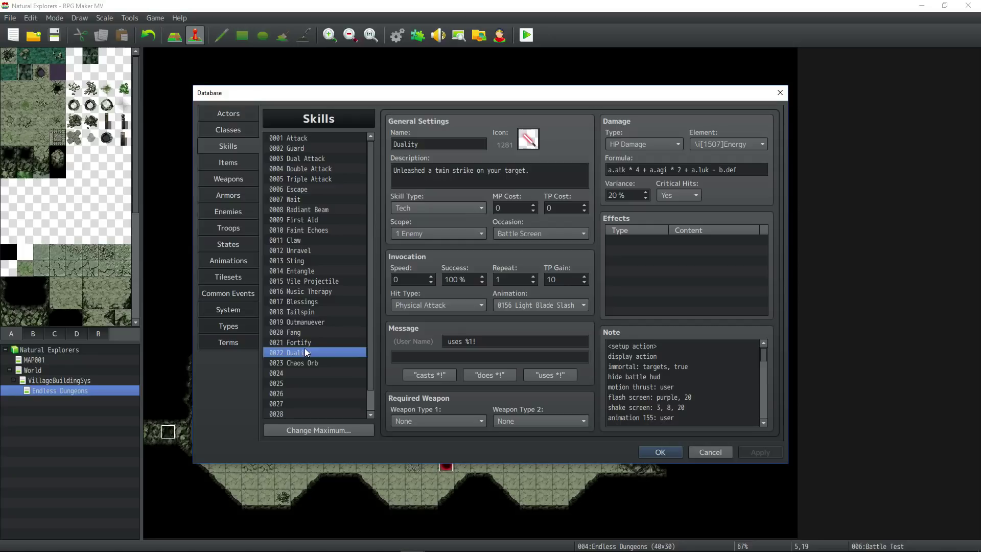
left_click(228, 113)
left_click(320, 137)
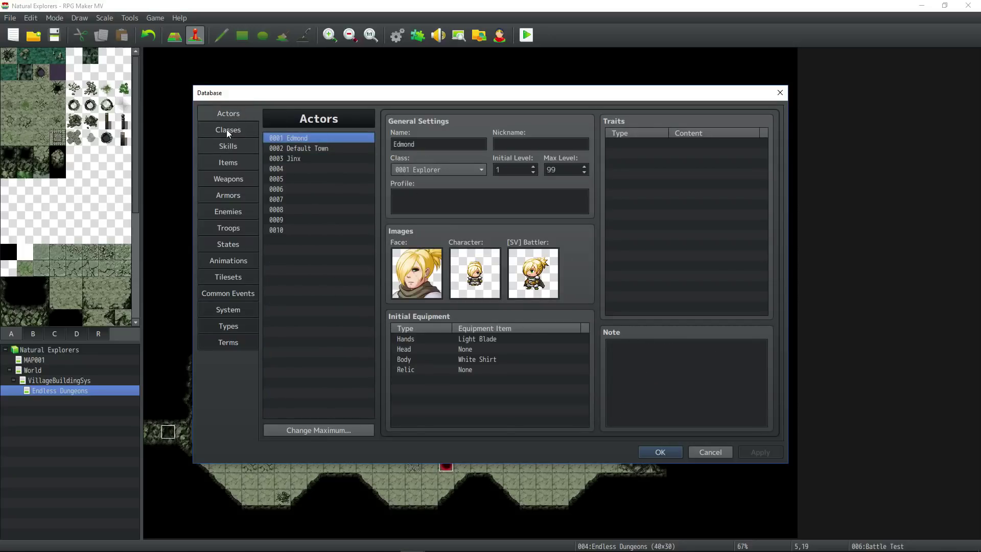
left_click(293, 158)
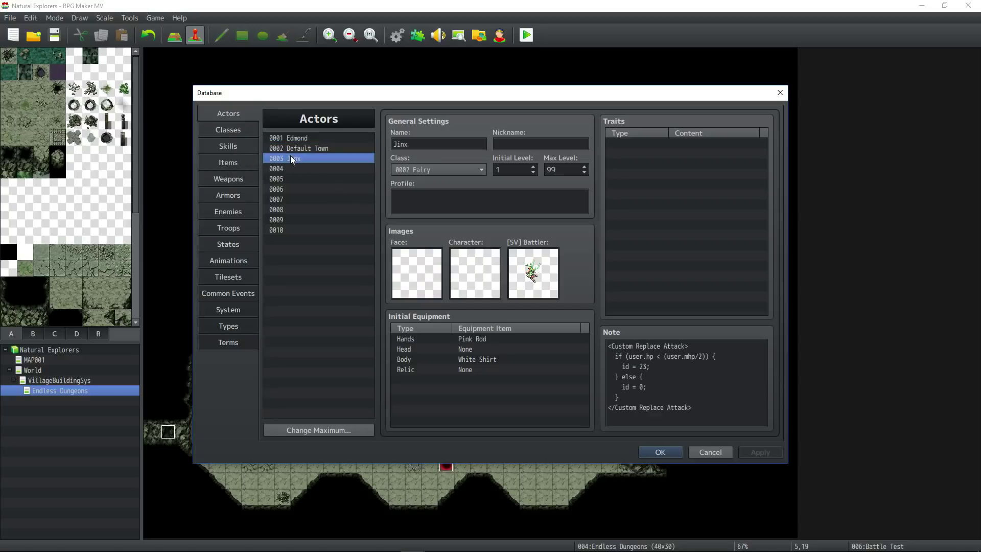
left_click(723, 356)
left_click(723, 356)
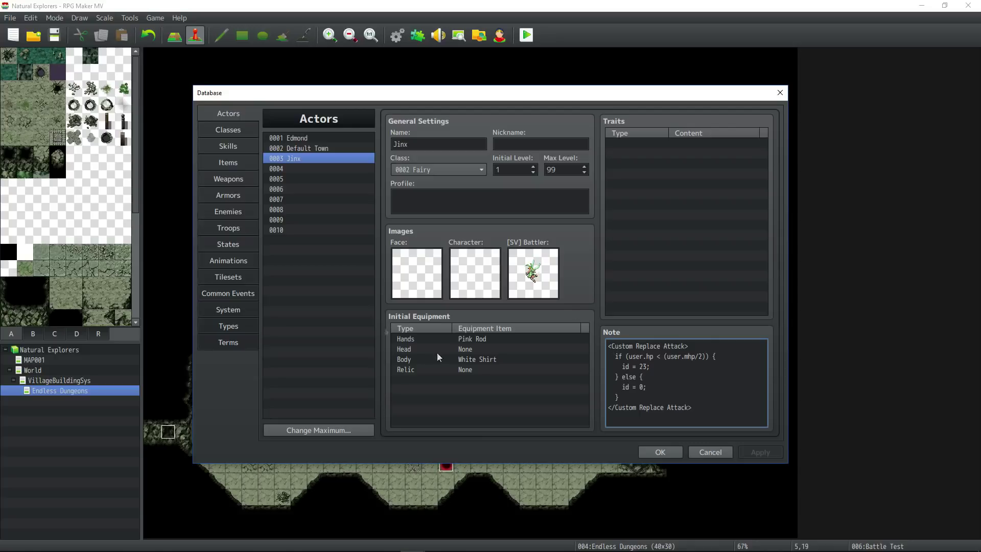
- Compare the Explorer and Fairy class traits, including Fairy's Preserve TP
left_click(228, 129)
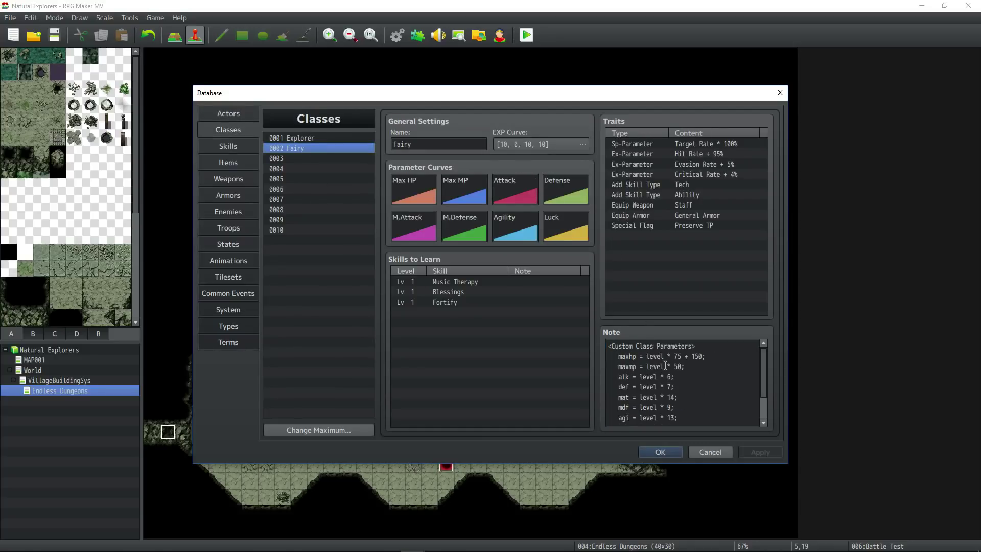
left_click(300, 138)
left_click(304, 148)
key("Up")
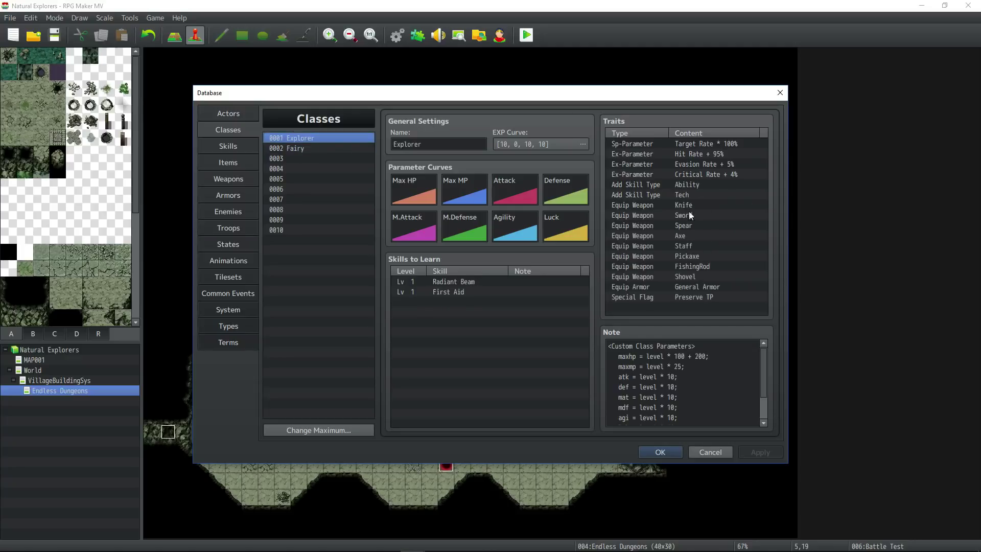
left_click(313, 148)
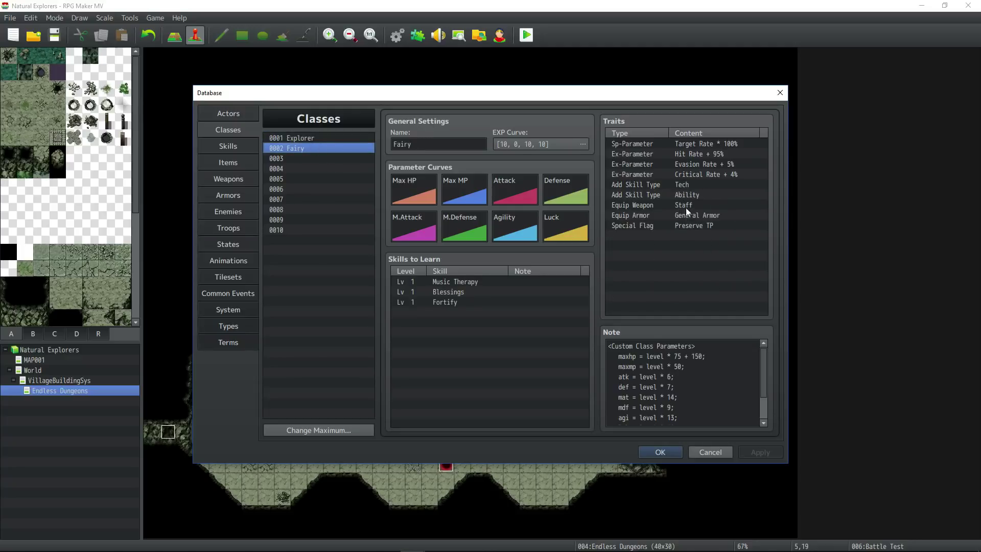
left_click(674, 224)
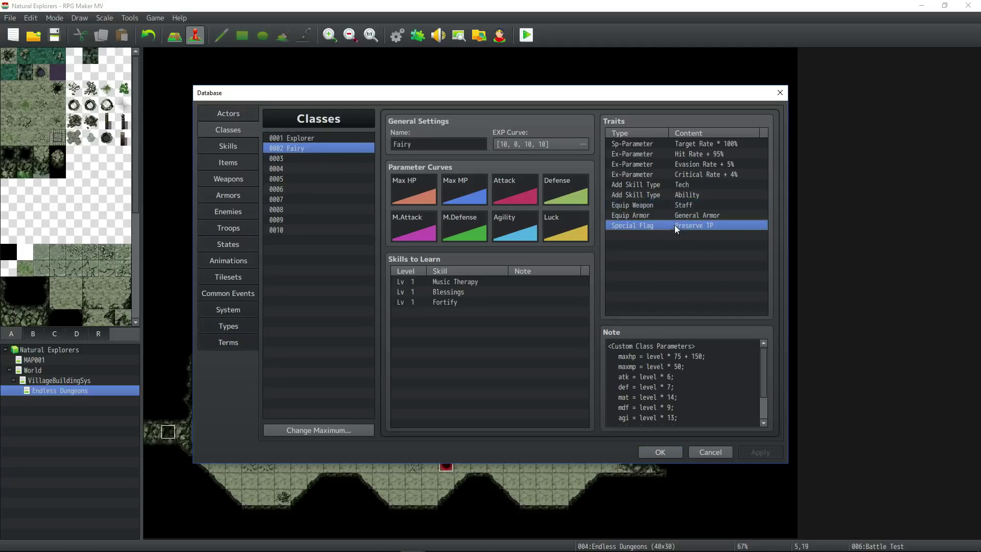
left_click(311, 138)
left_click(311, 148)
- Look over the Fairy's learnable skills and the text in its Note
left_click(464, 282)
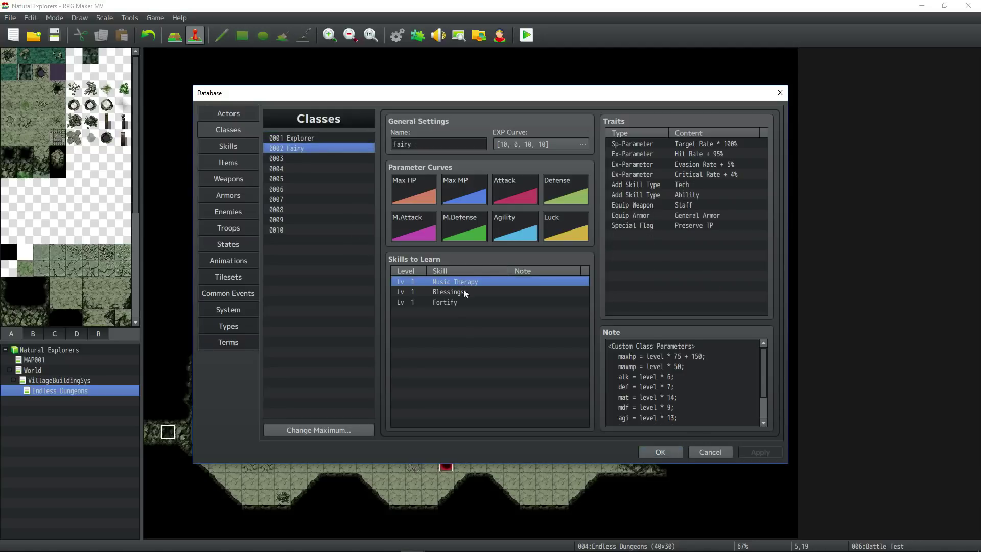
left_click(464, 291)
left_click(463, 302)
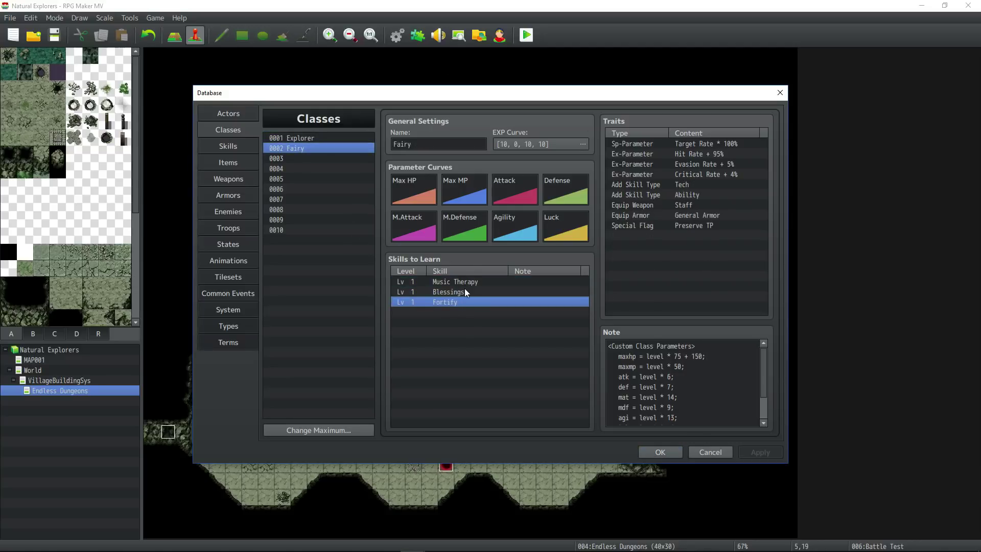
left_click(697, 363)
key("ctrl+a")
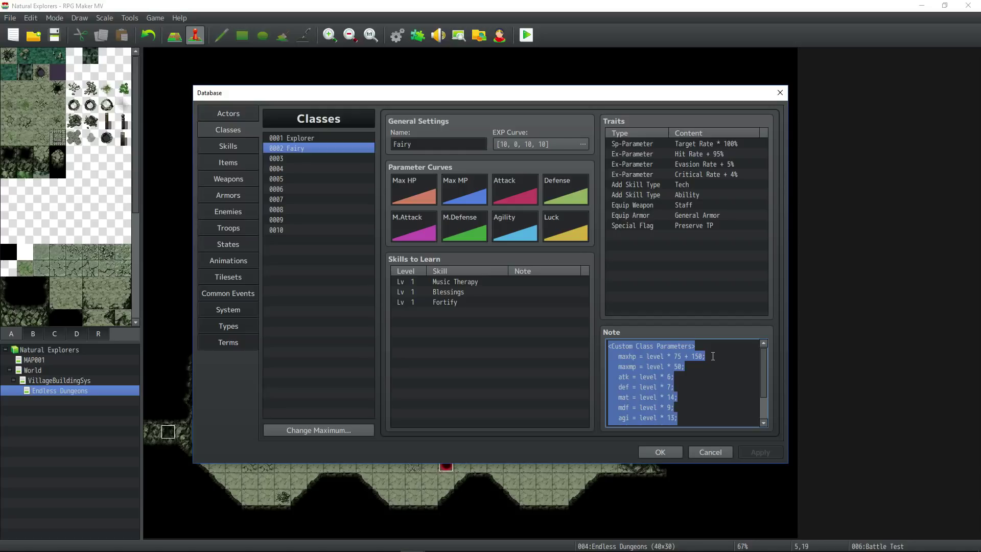
left_click(685, 376)
scroll(677, 379, "down", 1)
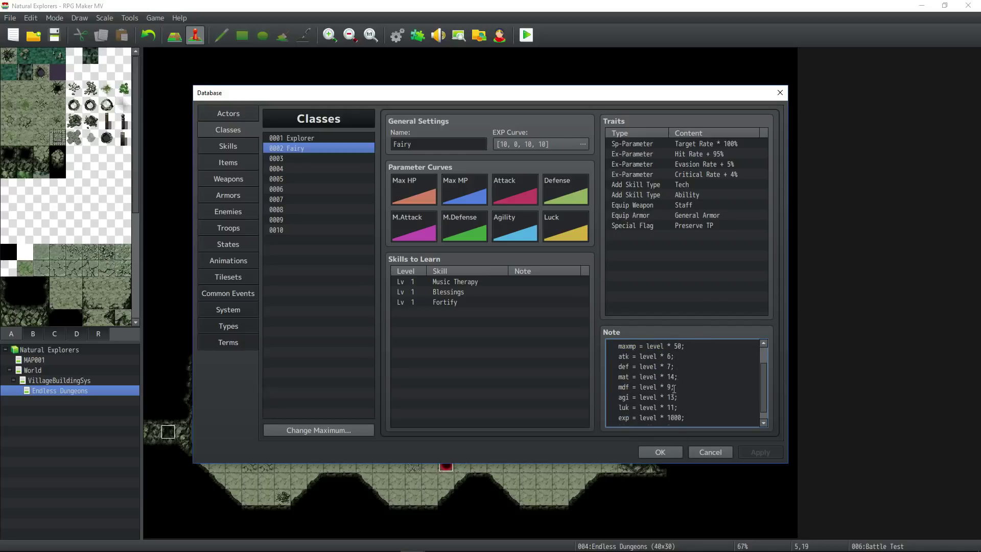
scroll(674, 387, "up", 2)
scroll(679, 387, "down", 1)
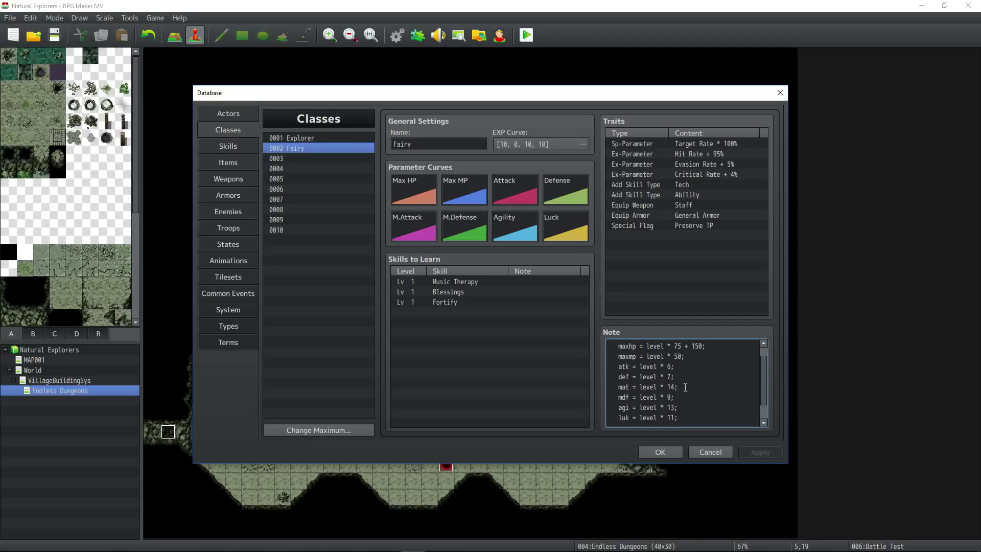
scroll(684, 379, "up", 1)
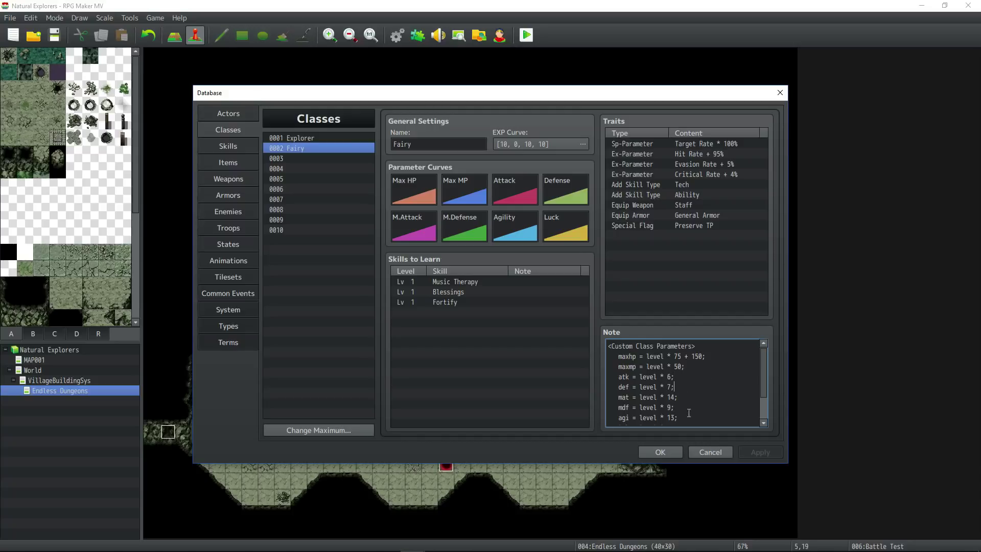
- Compare the maxhp formulas in the class notes: Fairy's 150 versus Explorer's 100 + 200
left_click(296, 138)
left_click(296, 149)
left_click(702, 355)
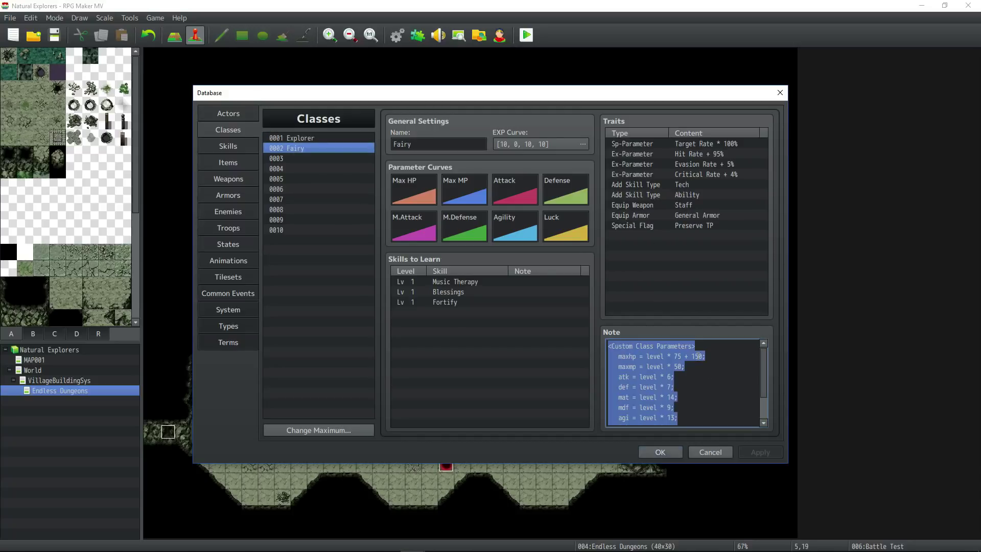
left_click(702, 356)
double_click(701, 356)
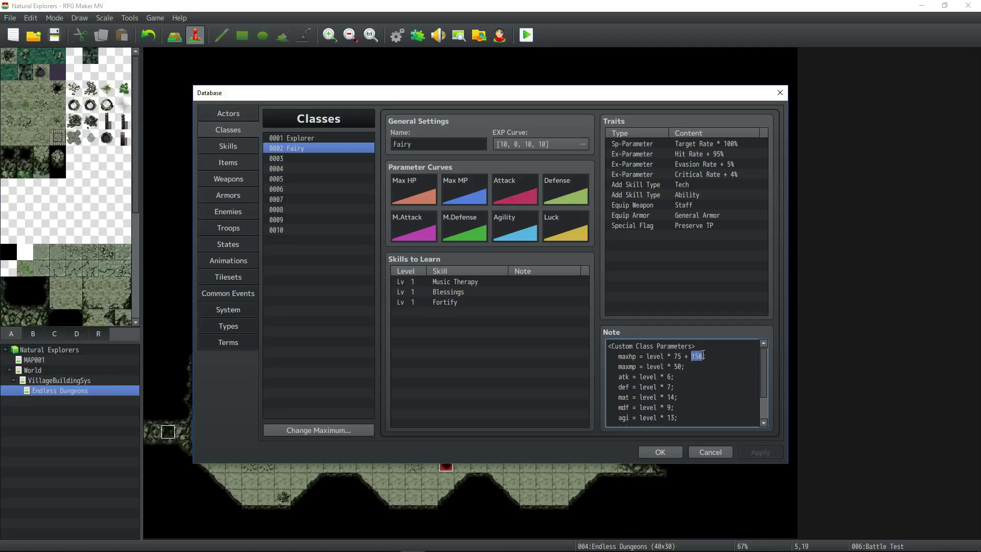
left_click_drag(701, 356, 707, 357)
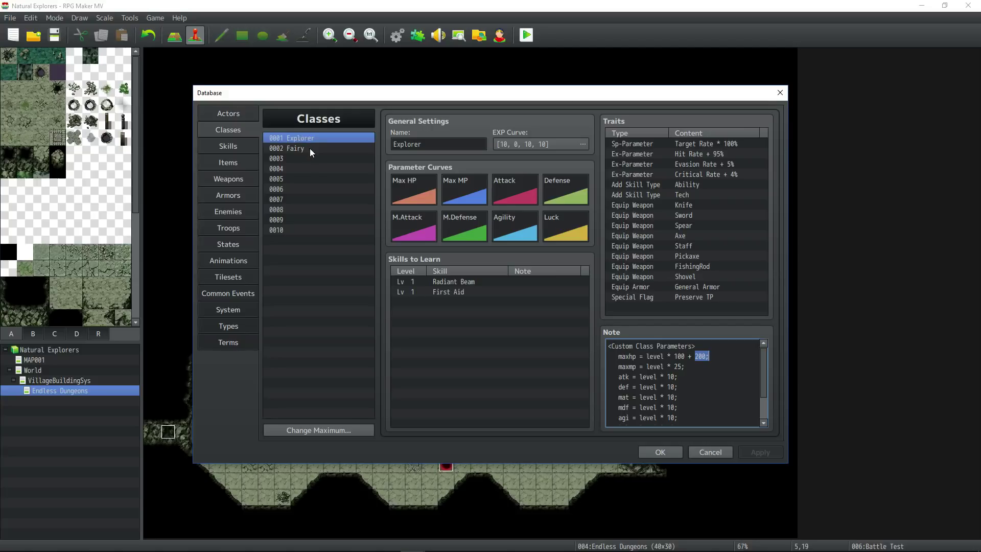
left_click_drag(673, 355, 707, 356)
left_click(706, 356)
left_click(288, 148)
- Review Fairy's learnable skills, then browse Items and the Pink Rod weapon
left_click(463, 292)
left_click(456, 302)
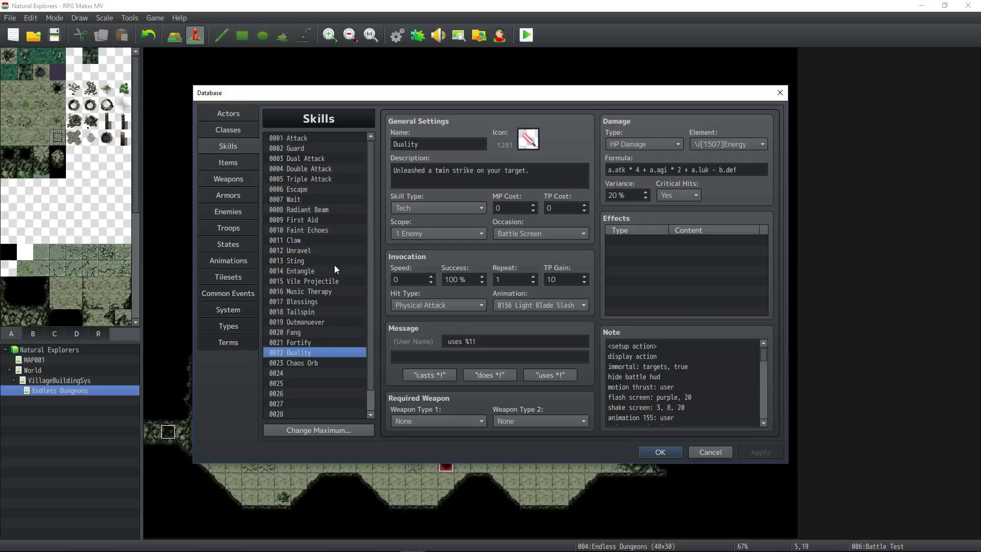
left_click(227, 163)
left_click(243, 174)
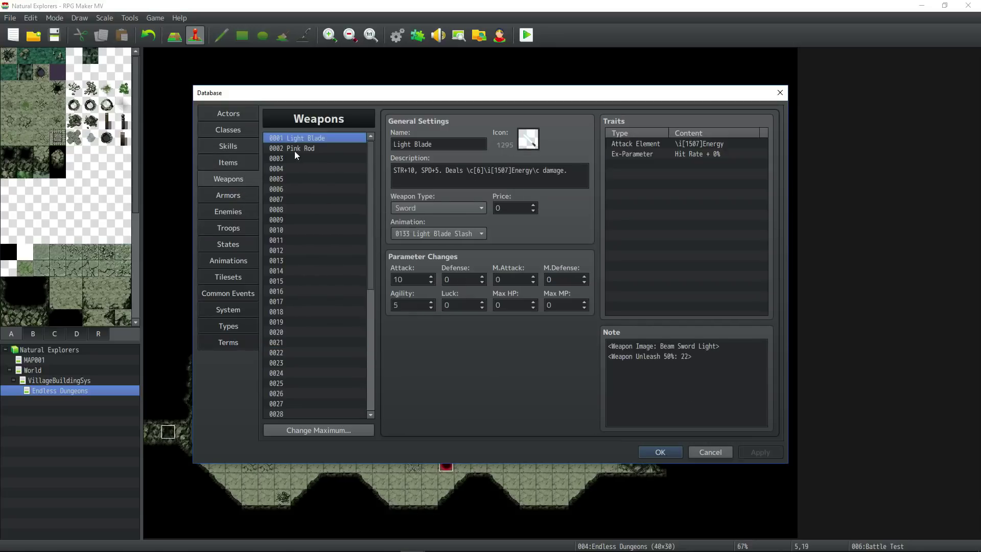
left_click(296, 149)
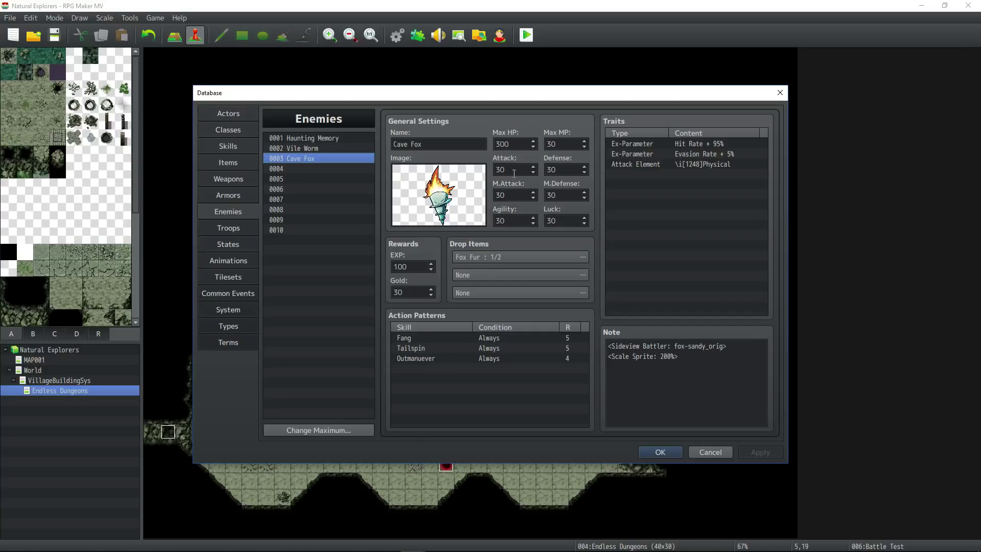
- Check the Cave Fox's EXP reward and compare the Vile Worm with Haunting Memory
double_click(410, 266)
left_click(306, 149)
left_click(311, 139)
left_click(313, 149)
left_click(329, 137)
left_click(328, 150)
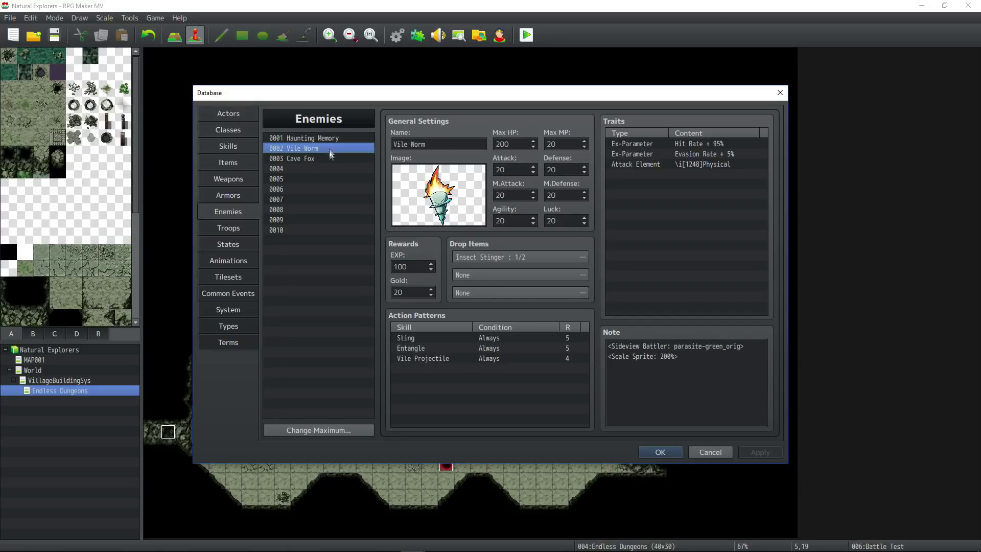
- Review the Enlightened state's traits, starting with Hit Rate + 10%
key("ctrl+Tab")
key("ctrl+Tab")
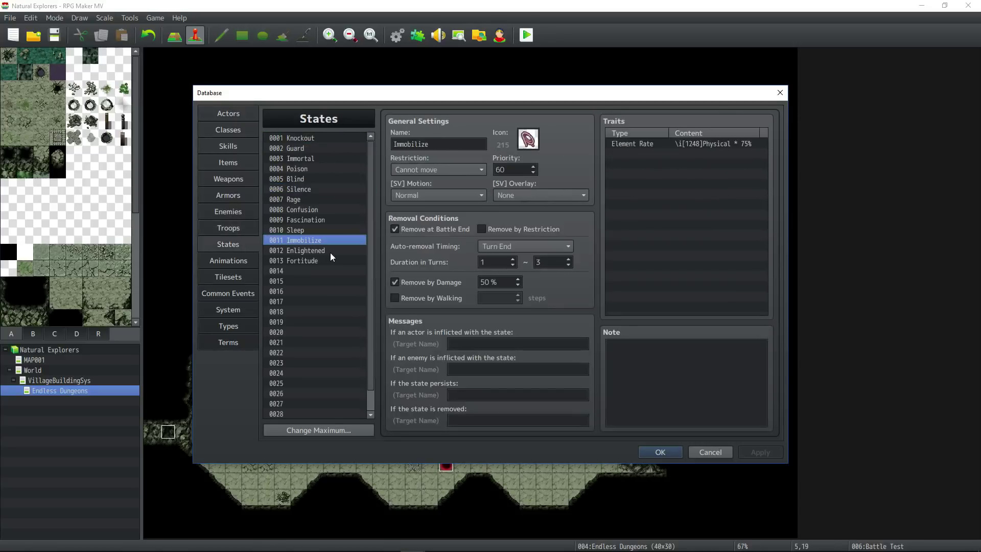
left_click(313, 251)
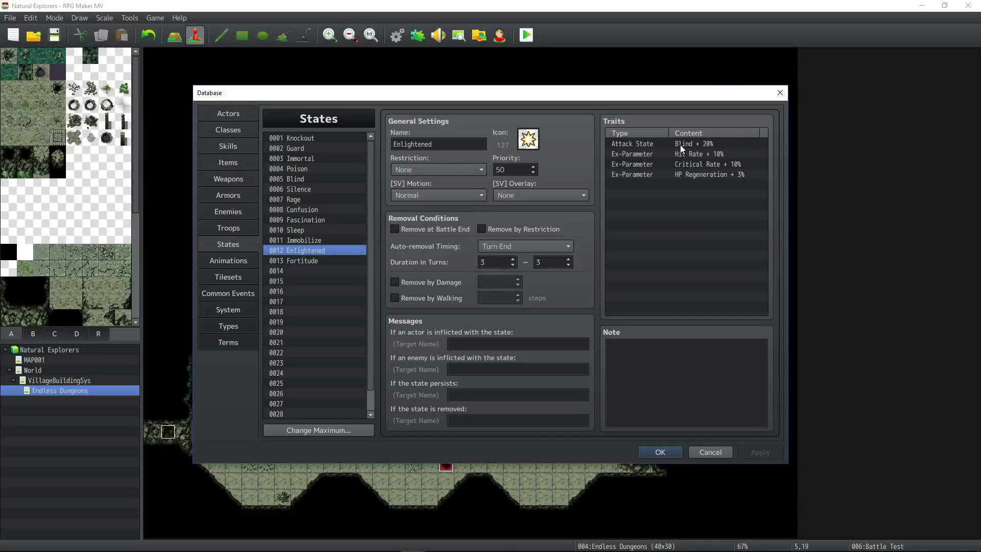
left_click(700, 155)
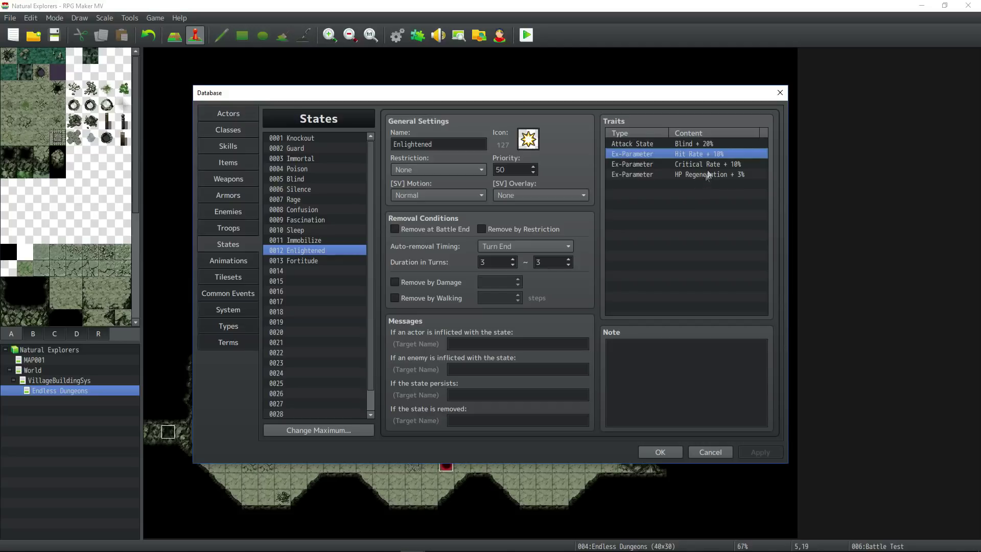
left_click(712, 164)
left_click(706, 176)
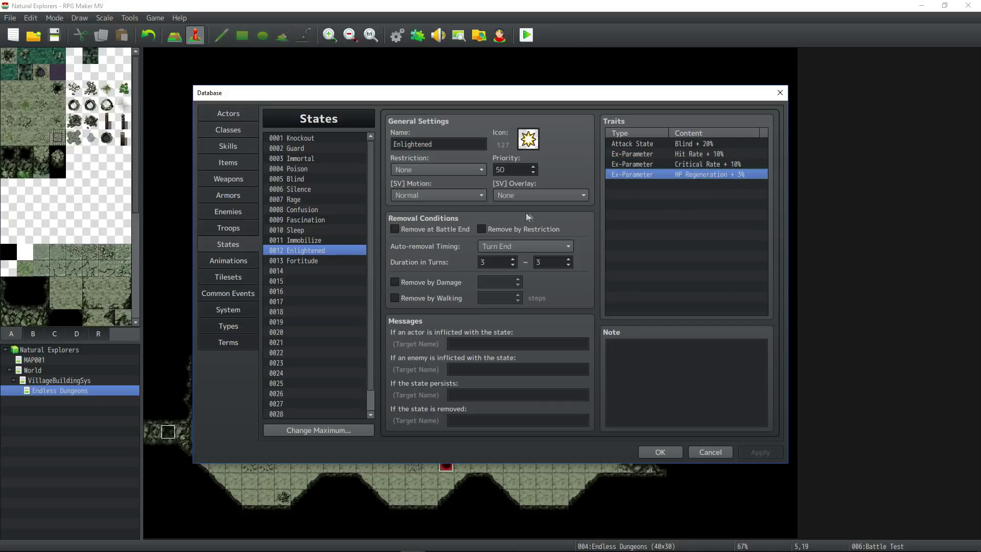
- Review Fortitude's traits: Max HP ×120%, Defense, Evasion and Magic Evasion + 10%
left_click(301, 261)
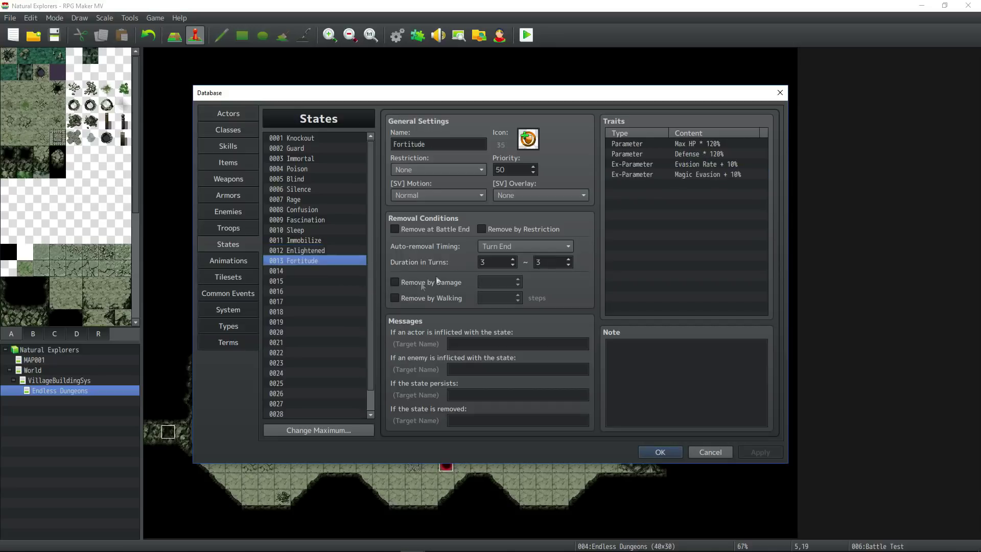
left_click(696, 146)
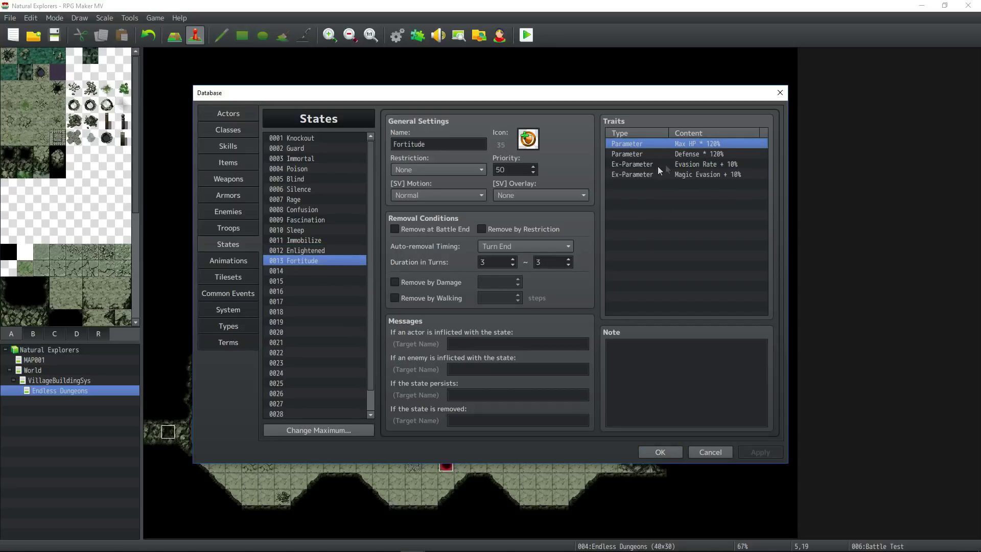
left_click(699, 153)
left_click(699, 160)
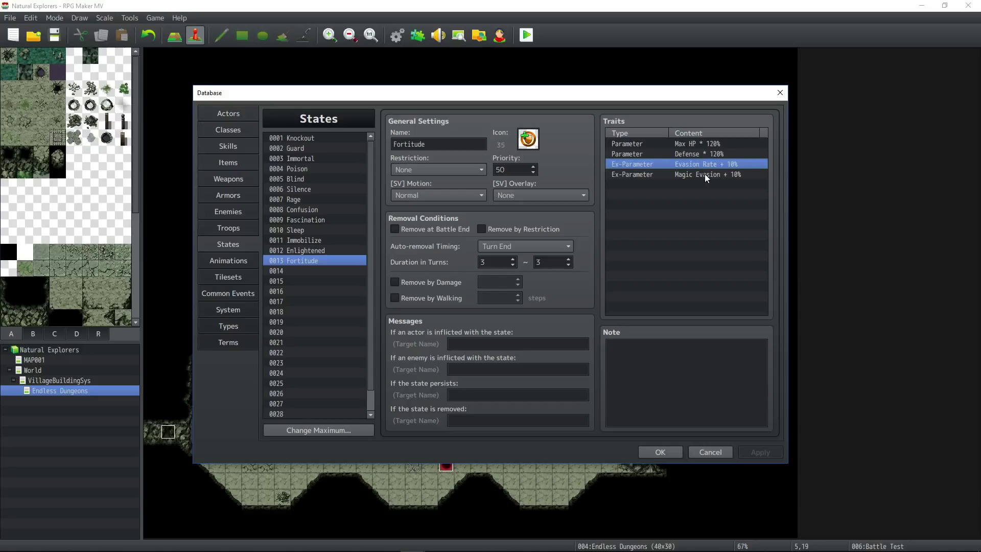
left_click(704, 174)
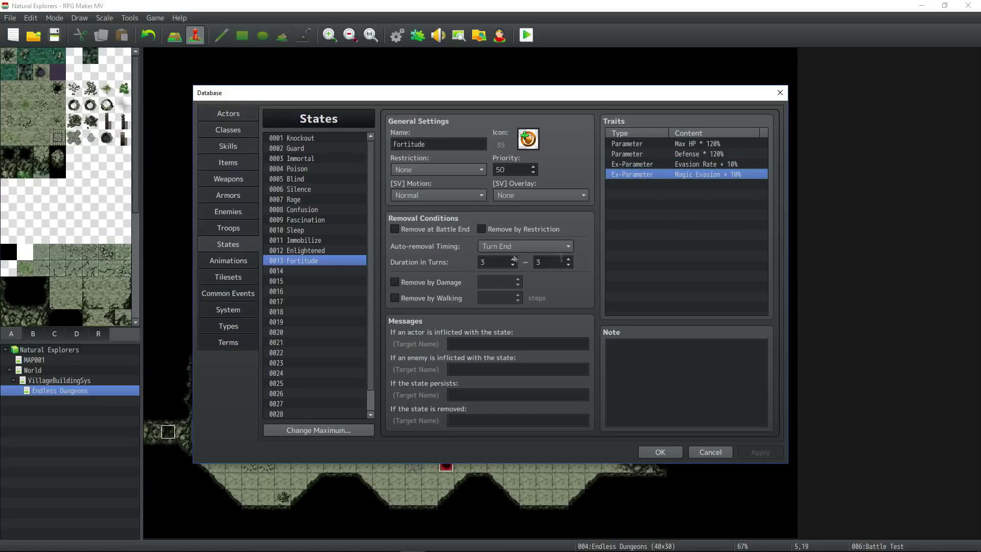
- Preview the BasicForgeFX, Musical Therapy and Blessings animations
left_click(228, 260)
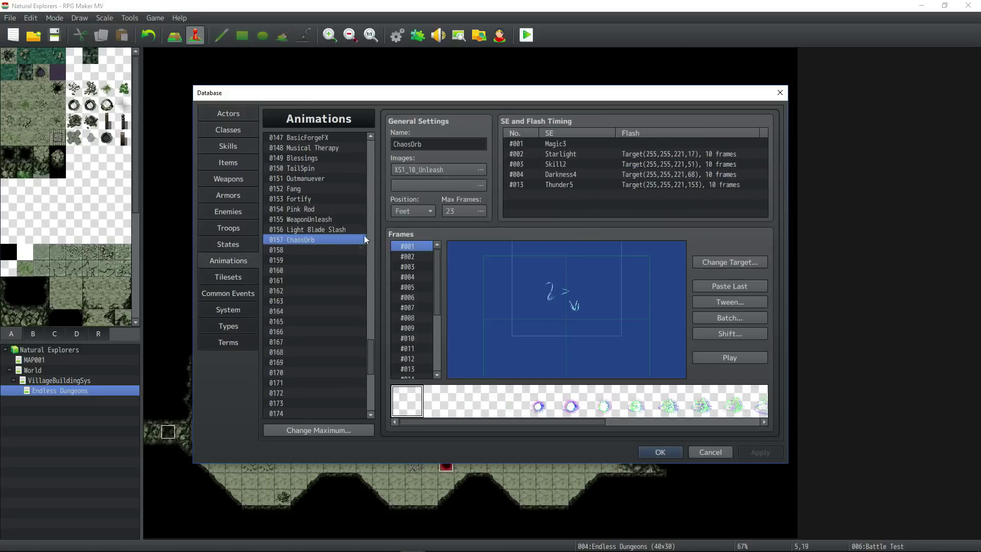
scroll(289, 277, "up", 2)
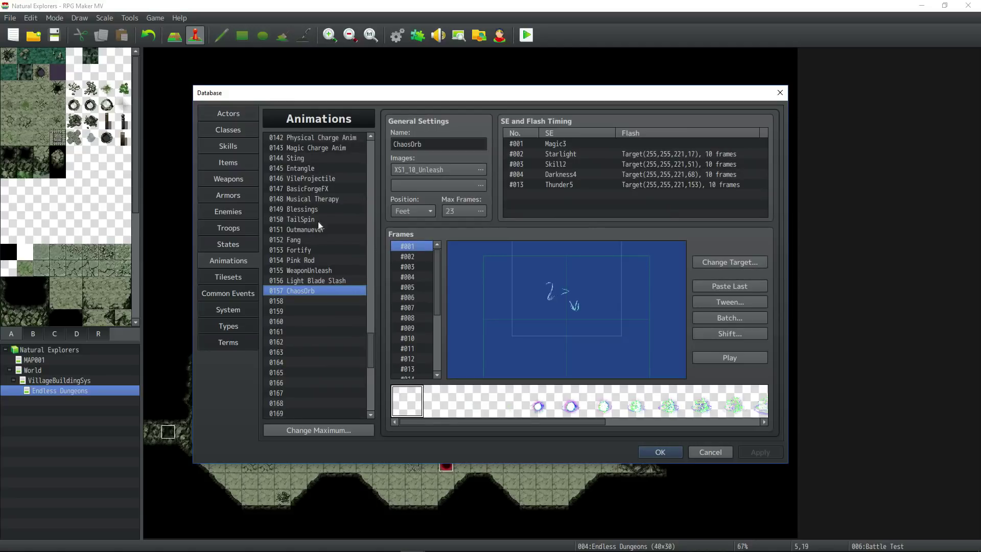
left_click(311, 189)
left_click(730, 358)
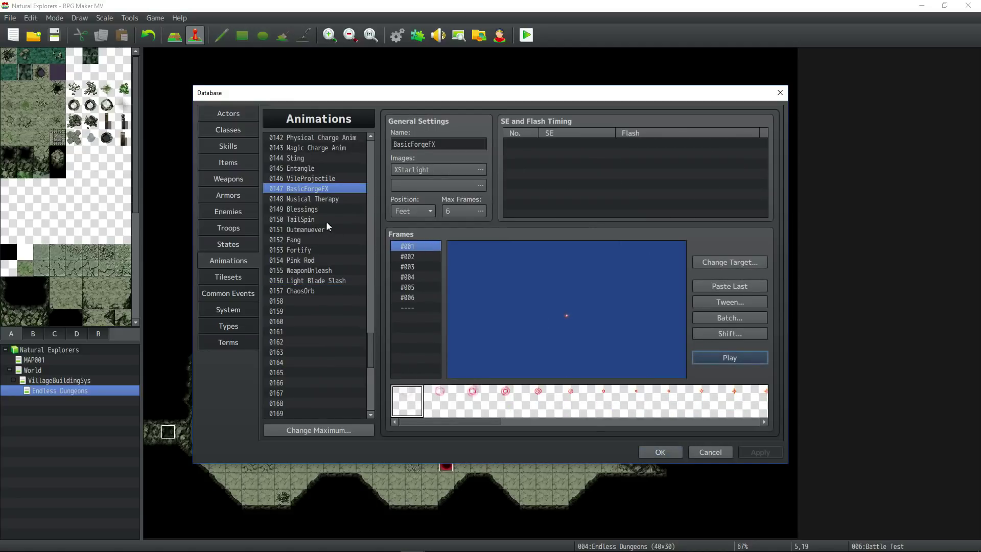
left_click(308, 198)
left_click(723, 357)
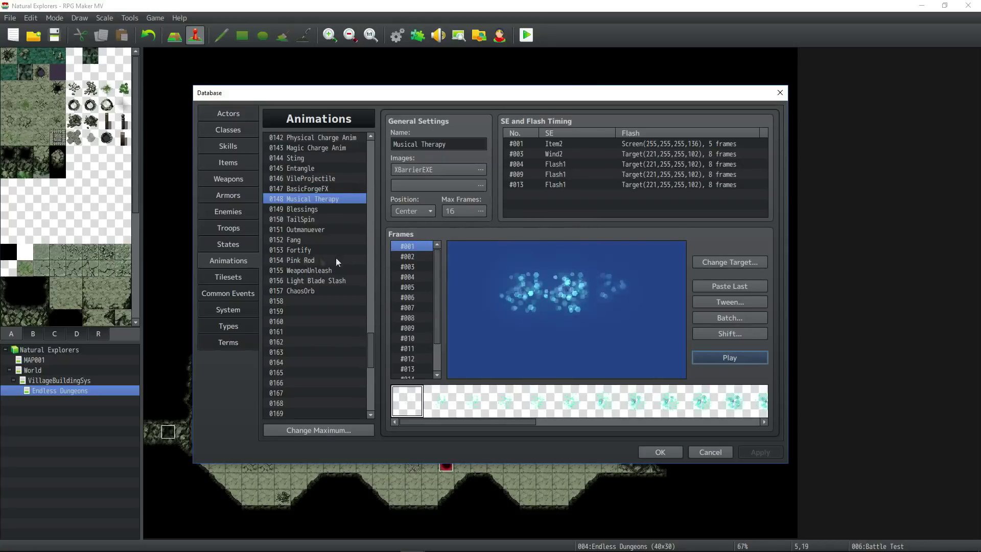
left_click(306, 209)
left_click(728, 358)
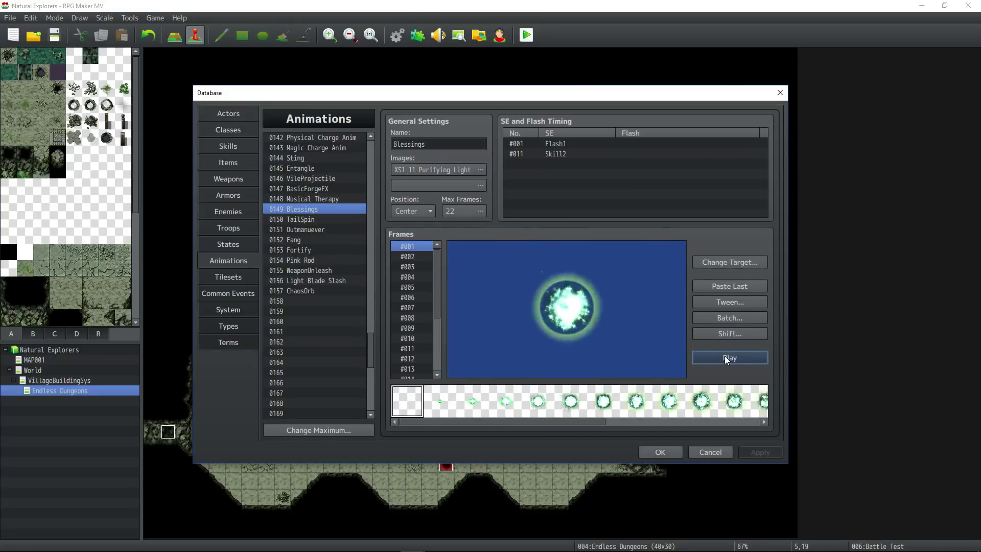
left_click(726, 359)
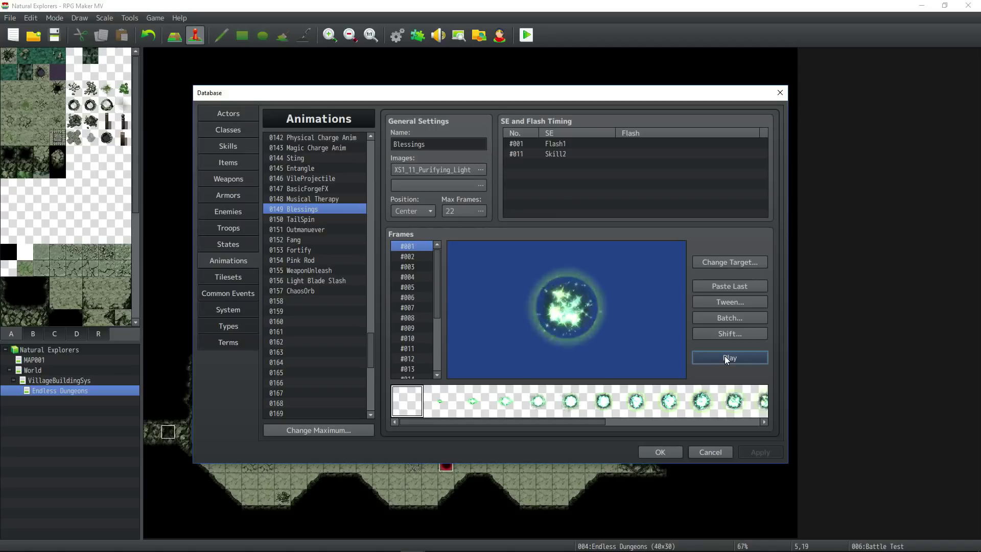
- Preview the TailSpin, Outmanuever, Fang and Fortify animations, then Blessings again
left_click(320, 220)
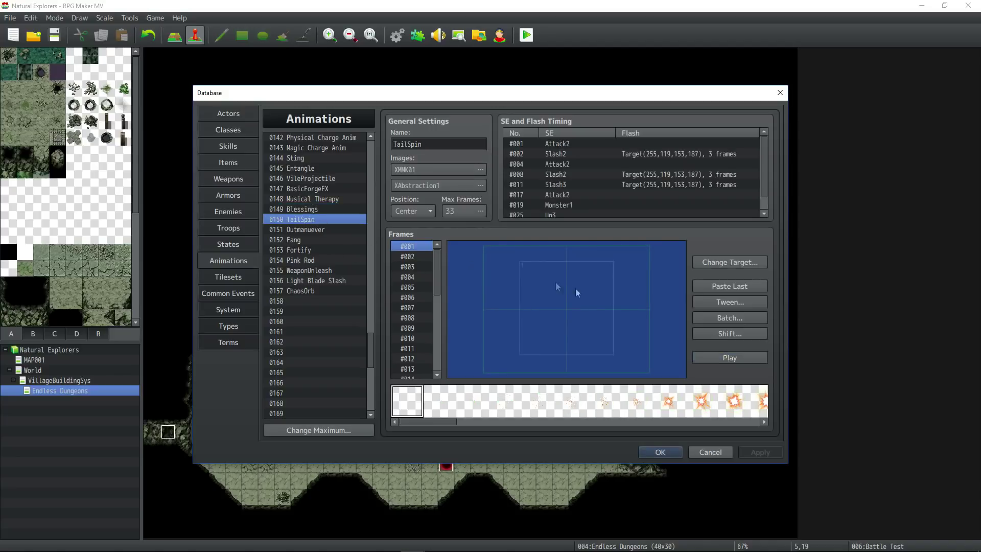
left_click(739, 356)
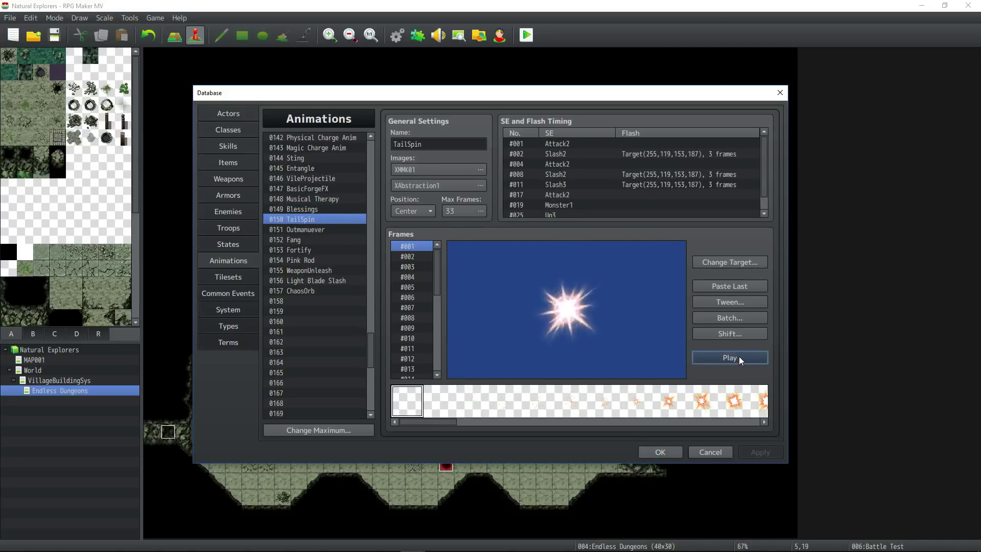
left_click(316, 229)
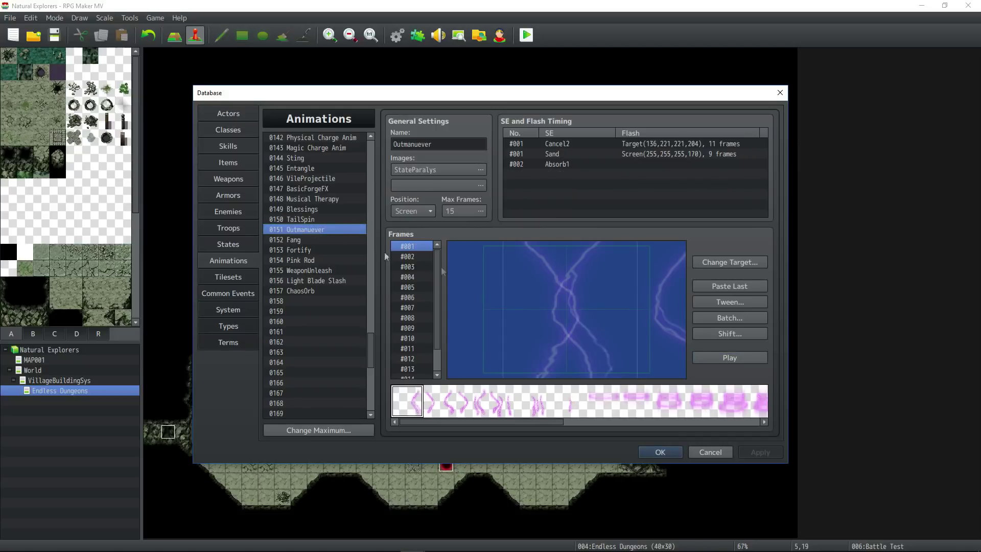
left_click(728, 359)
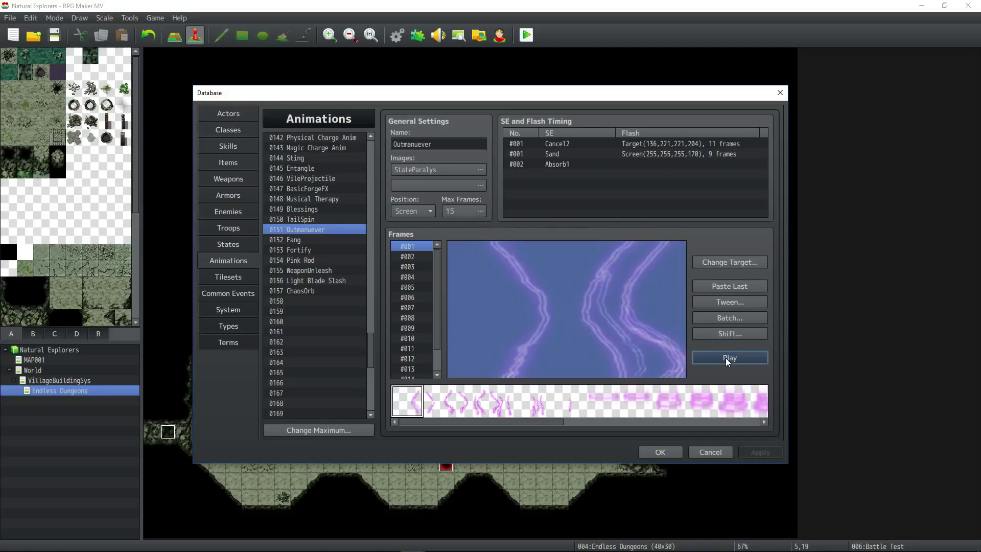
key("Down")
left_click(728, 358)
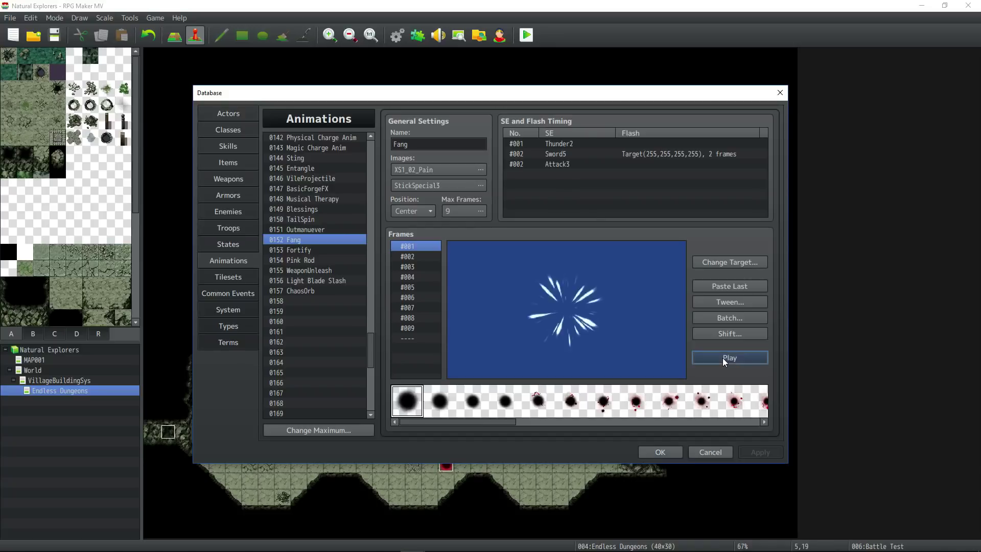
key("Down")
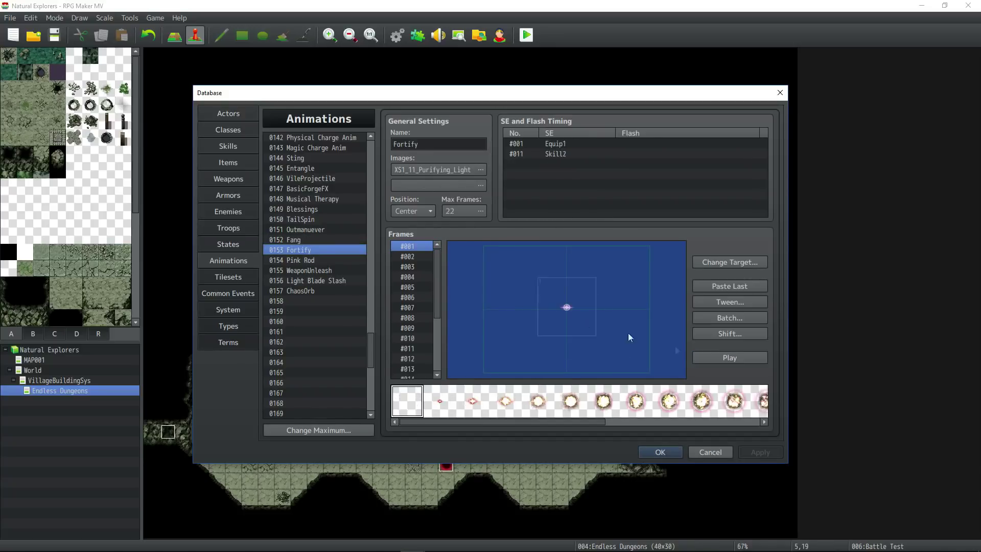
left_click(718, 357)
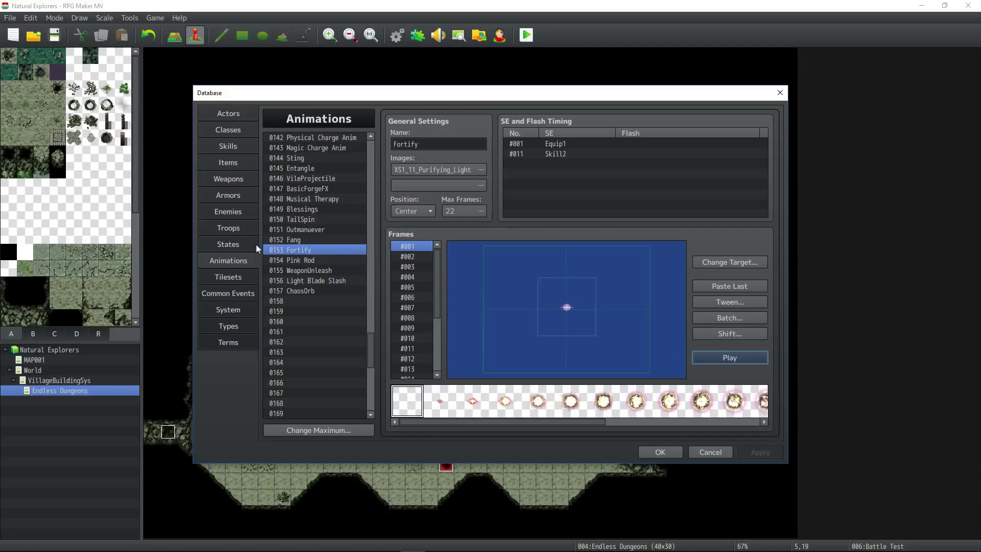
left_click(317, 209)
left_click(725, 358)
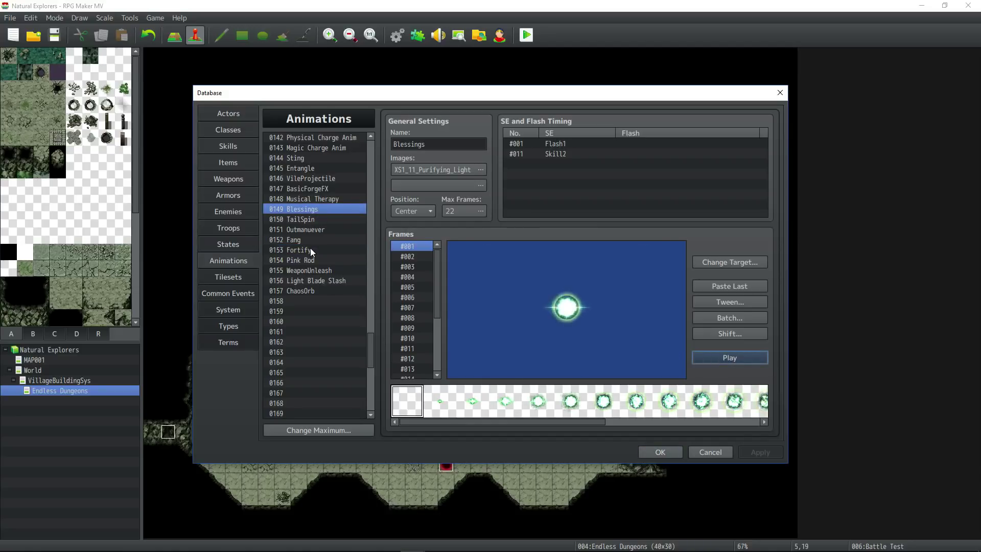
- Preview the Pink Rod, WeaponUnleash and Light Blade Slash animations
left_click(296, 260)
left_click(696, 359)
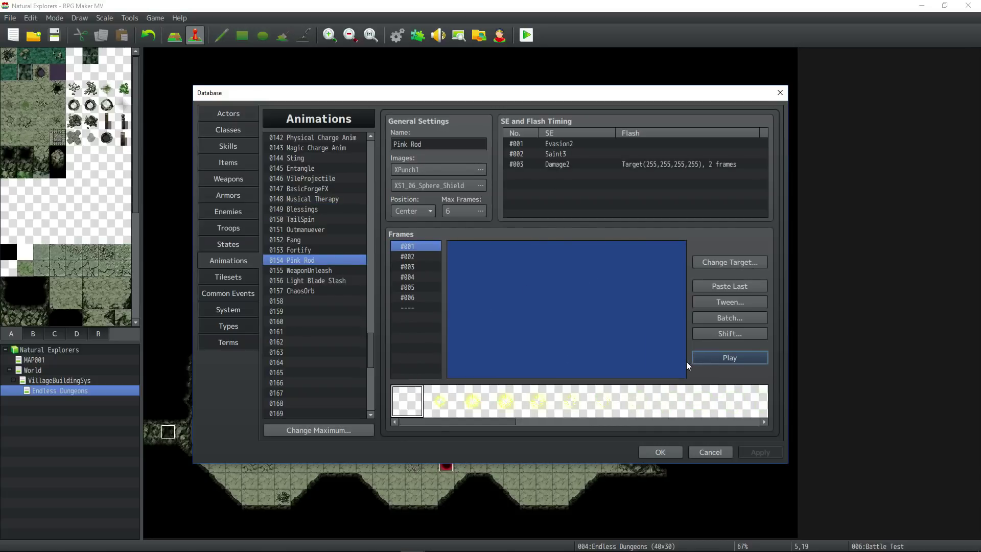
left_click(317, 270)
left_click(729, 358)
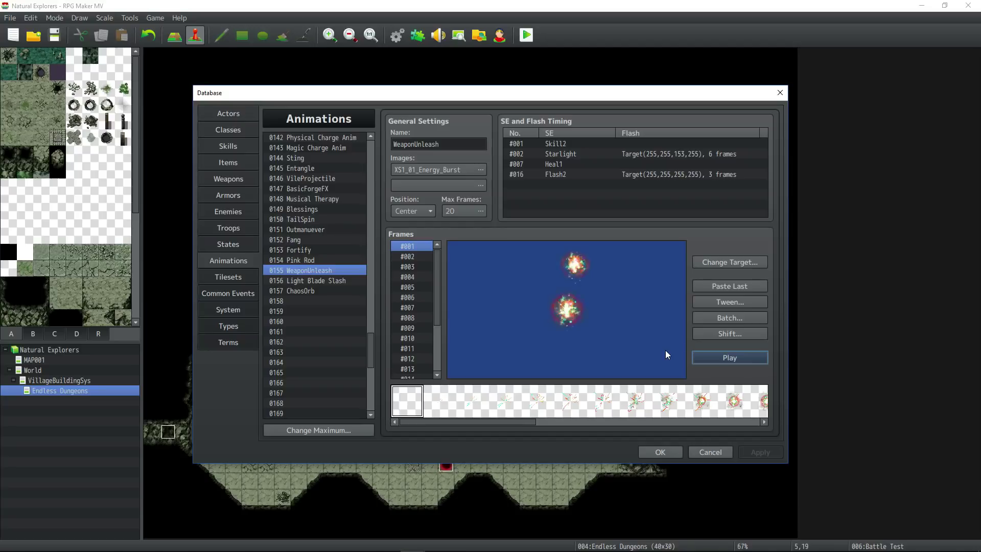
left_click(729, 359)
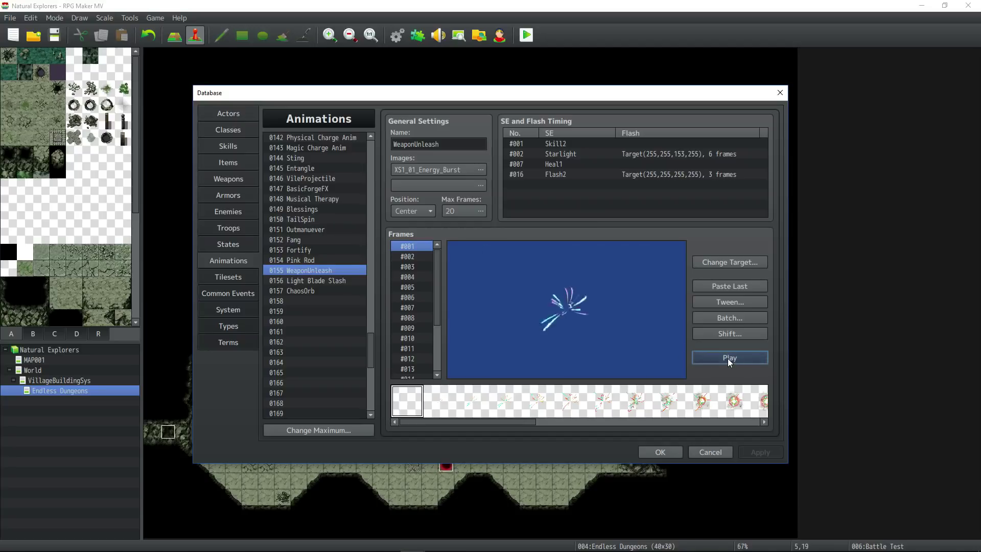
left_click(311, 280)
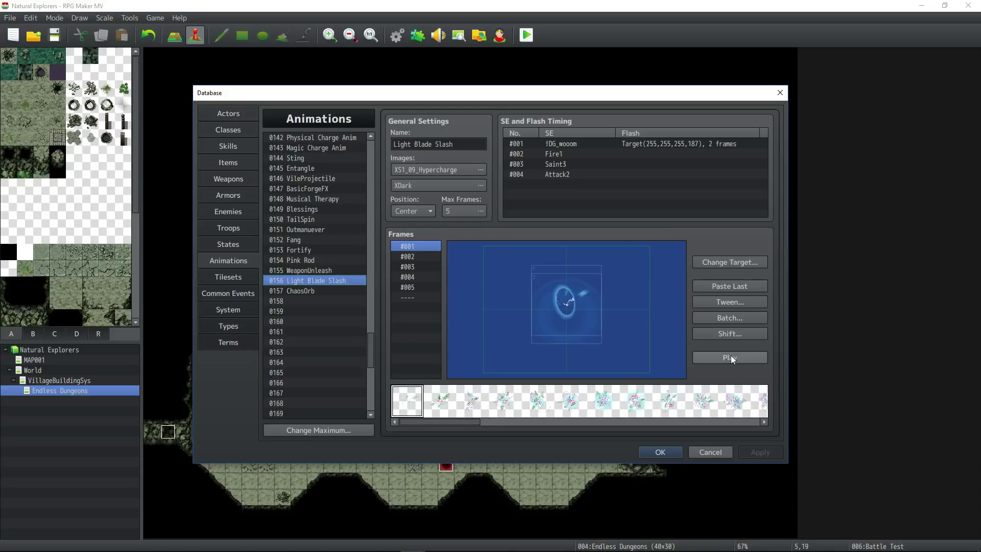
left_click(730, 358)
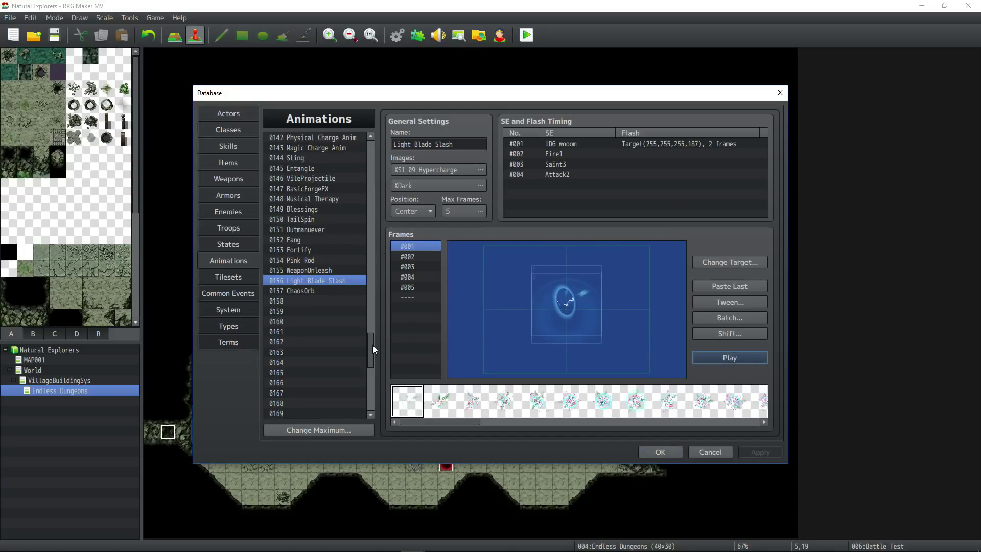
mouse_move(372, 345)
left_mouse_down()
mouse_move(371, 255)
mouse_move(369, 341)
left_mouse_up()
- Preview Searing Slash, Light Blade Slash again, and ChaosOrb
left_click(360, 312)
left_click(740, 352)
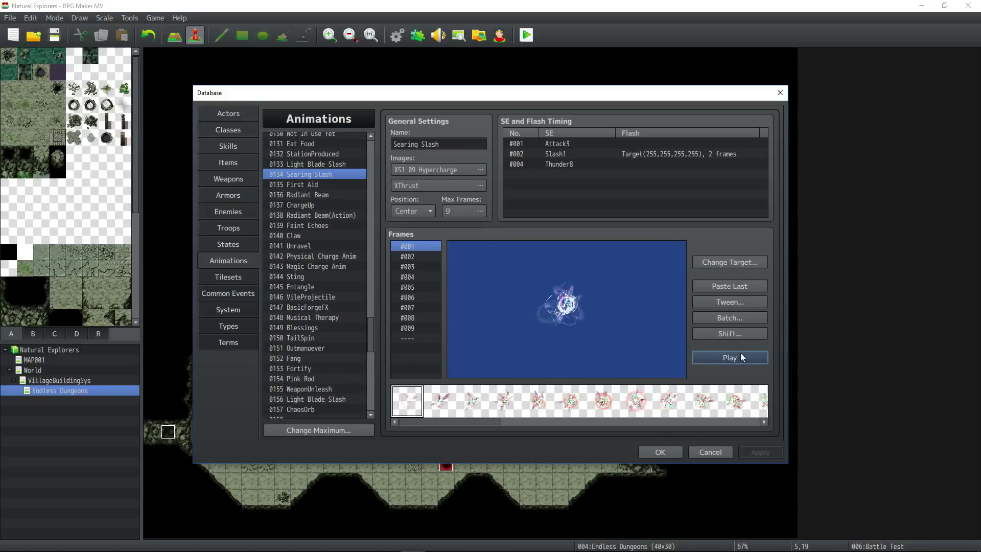
left_click(330, 398)
left_click(720, 358)
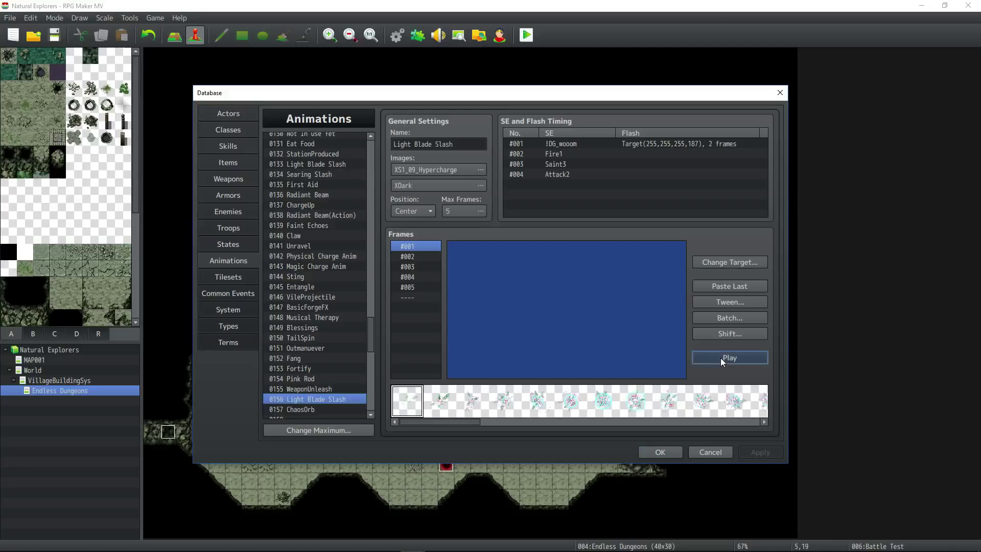
scroll(342, 314, "down", 2)
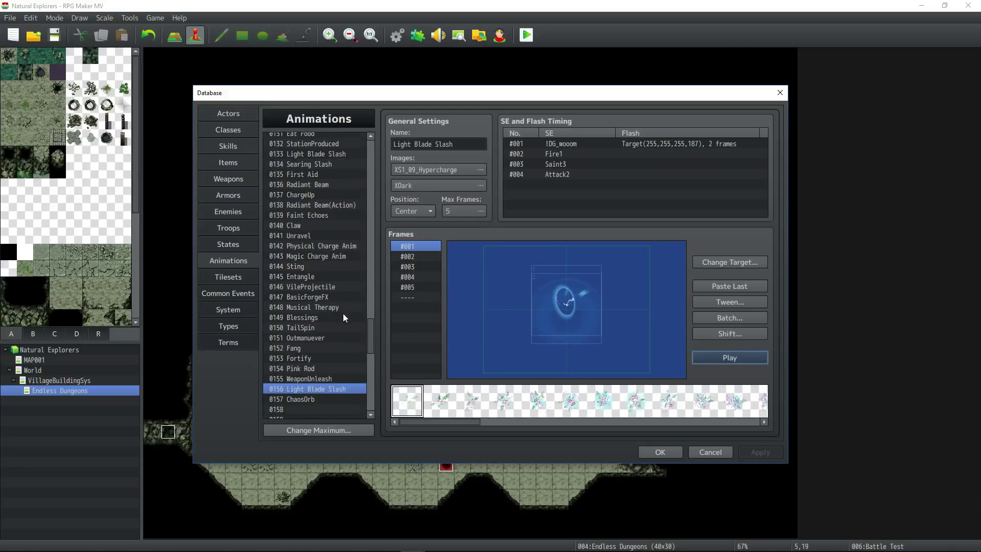
left_click(316, 389)
left_click(746, 356)
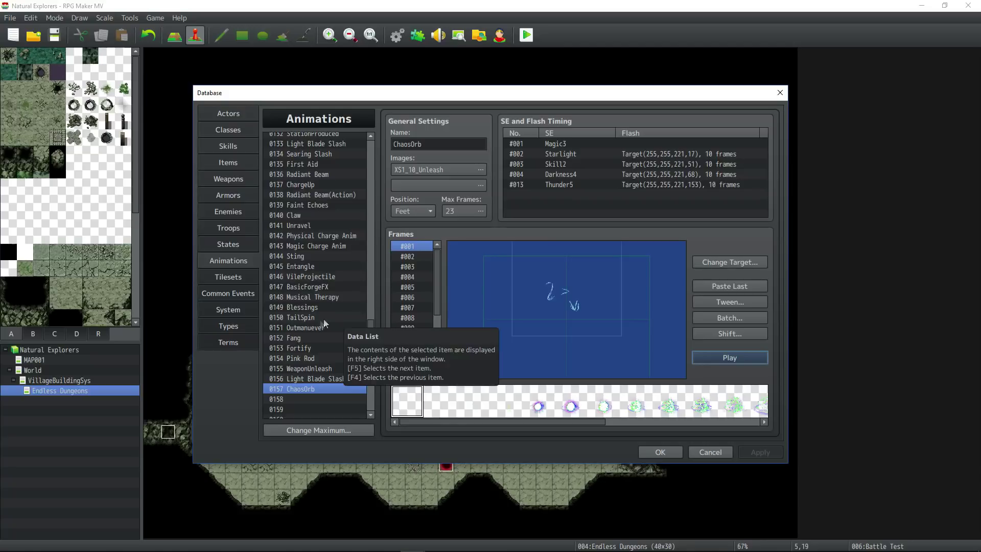
- Bring up the sound picker for Musical Therapy's frame #001 SE timing
left_click(314, 295)
double_click(556, 144)
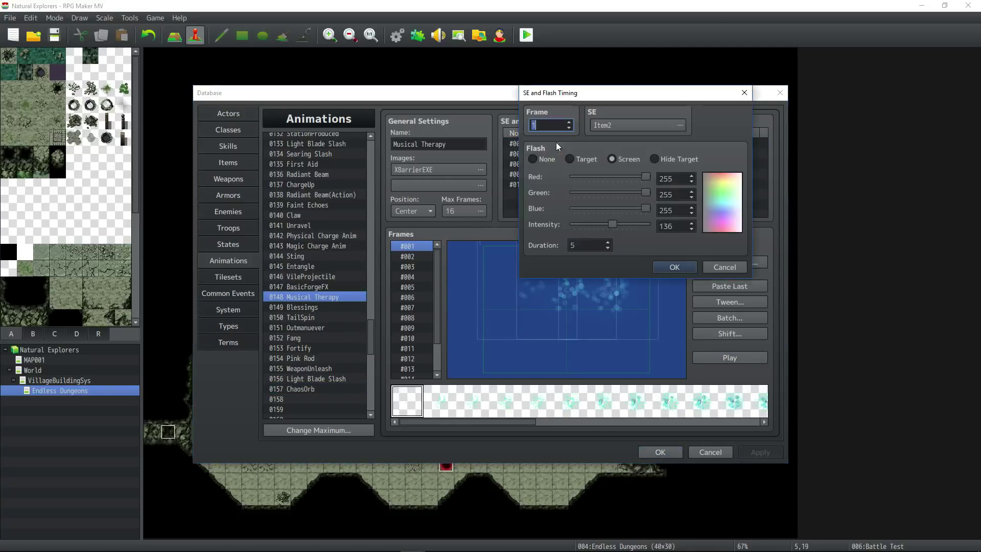
left_click(679, 125)
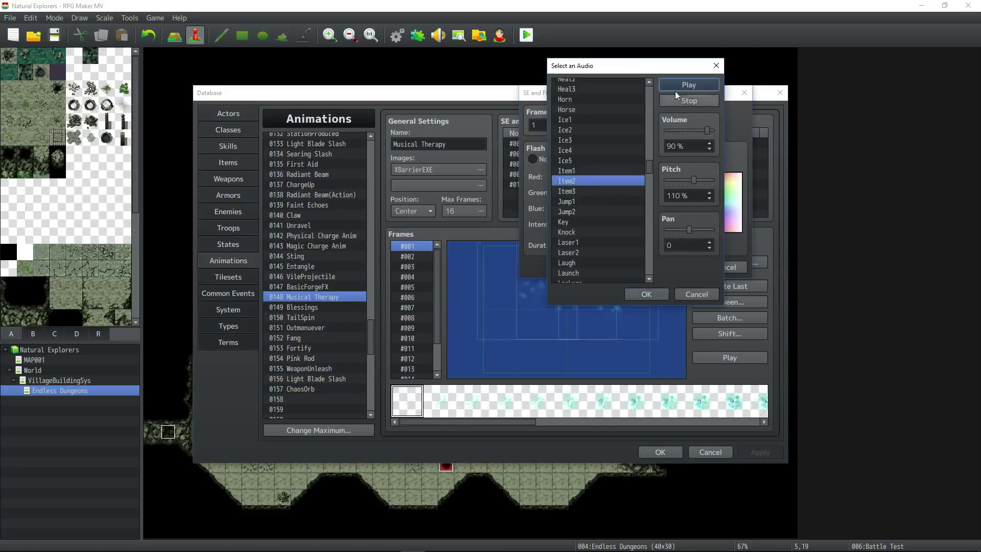
scroll(620, 169, "down", 5)
- Prefix the ukulele chord file with '!DG_' and select !DG_BbUkeleleChord
key("alt+Tab")
key("ctrl+v")
key("F2")
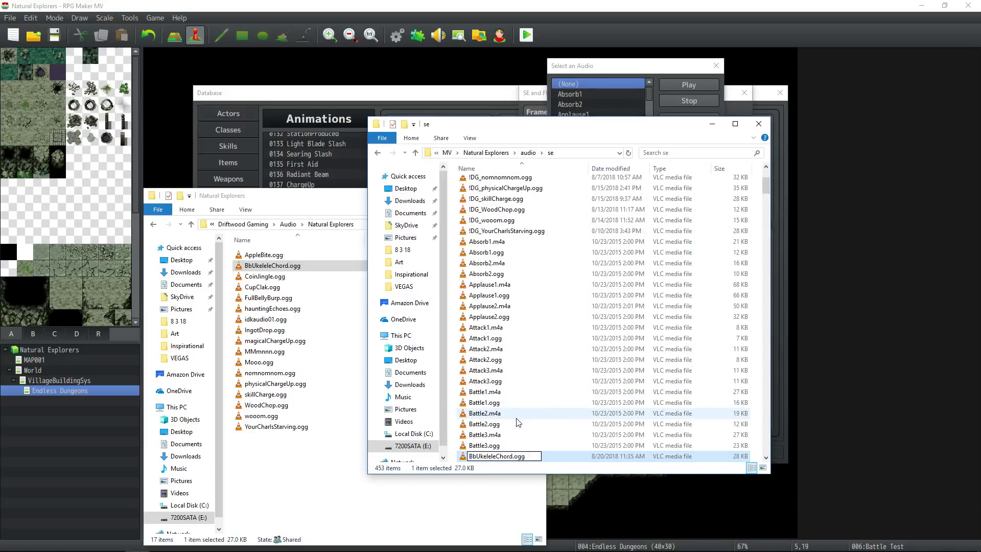
type("!DG_")
left_click(682, 78)
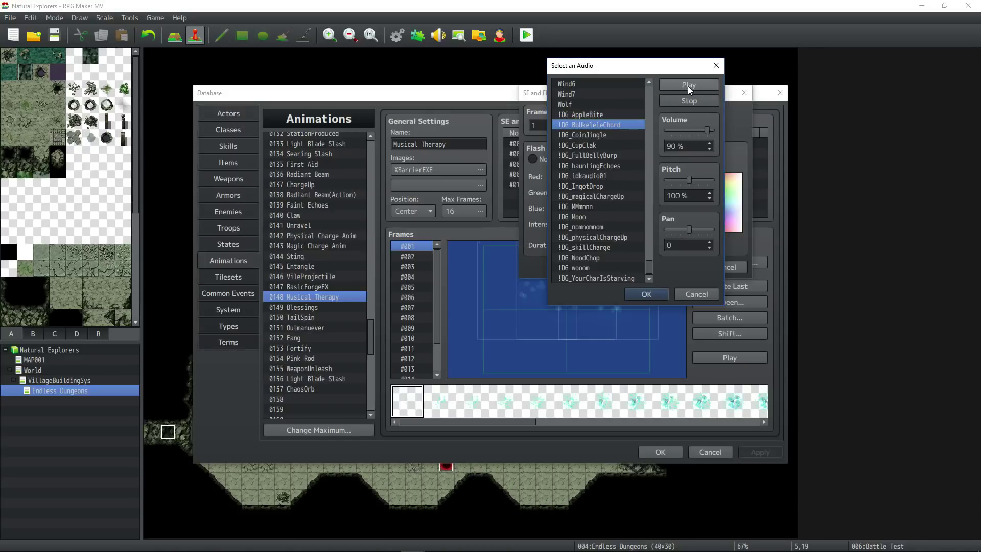
- Audition !DG_BbUkeleleChord at 50% and 110% pitch before returning to 100%
left_click(687, 86)
left_click_drag(688, 180, 666, 180)
left_click(695, 86)
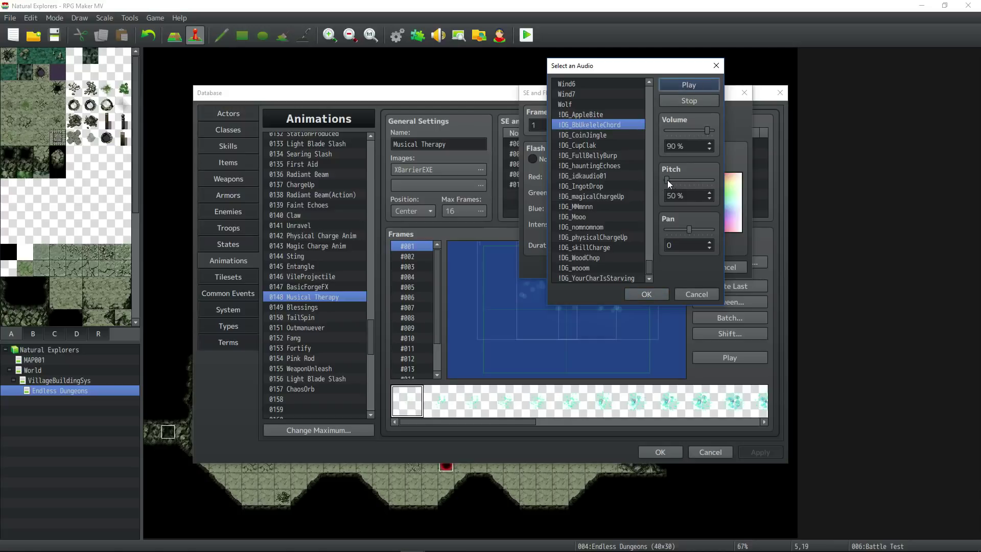
left_click_drag(667, 180, 688, 181)
left_click(686, 87)
left_click(695, 180)
left_click(689, 85)
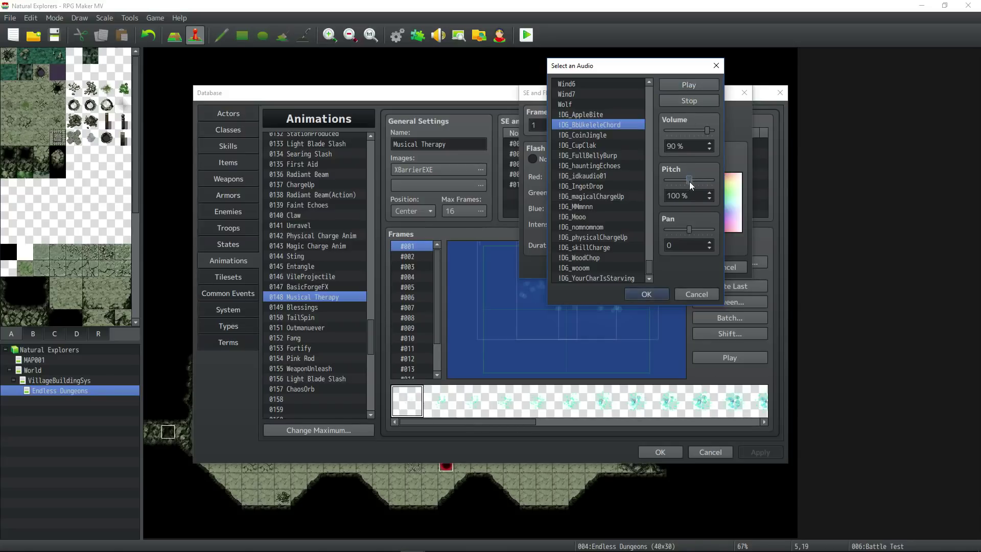
- Confirm the sound and timing, preview Musical Therapy, then select Chaos under Types
left_click(651, 293)
left_click(677, 267)
left_click(714, 355)
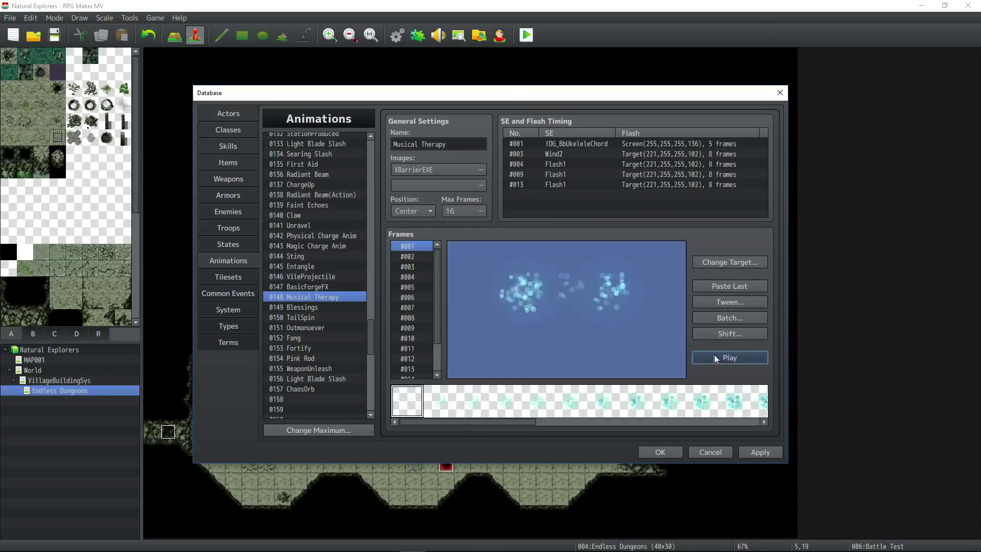
left_click(712, 352)
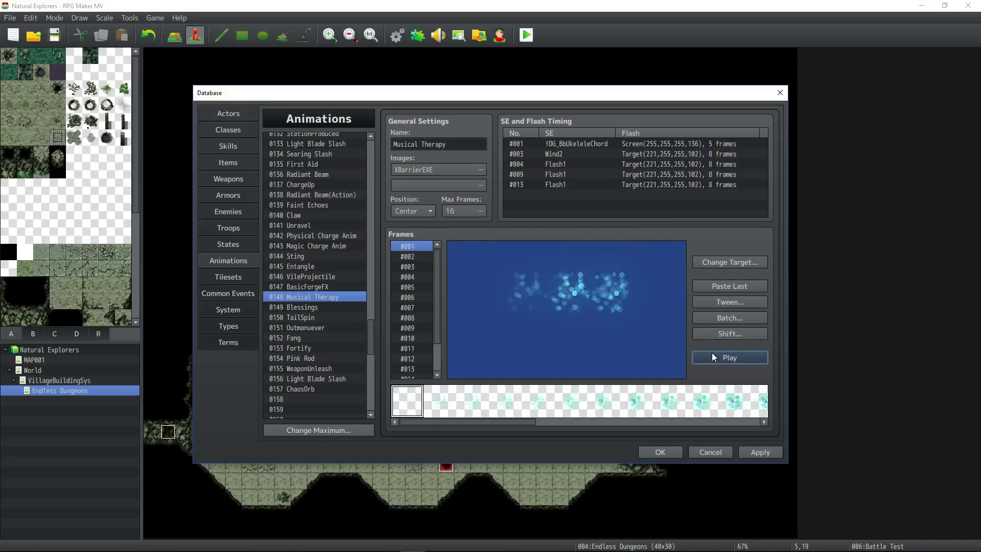
left_click(228, 326)
left_click(323, 179)
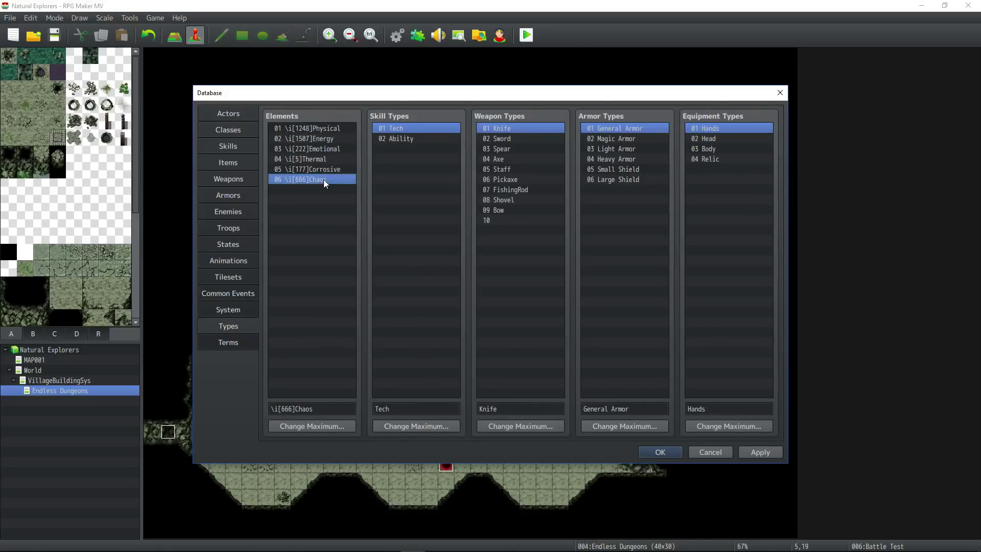
- Examine Jinx's note: the half-max-HP condition and replacement skill id 23
left_click(228, 113)
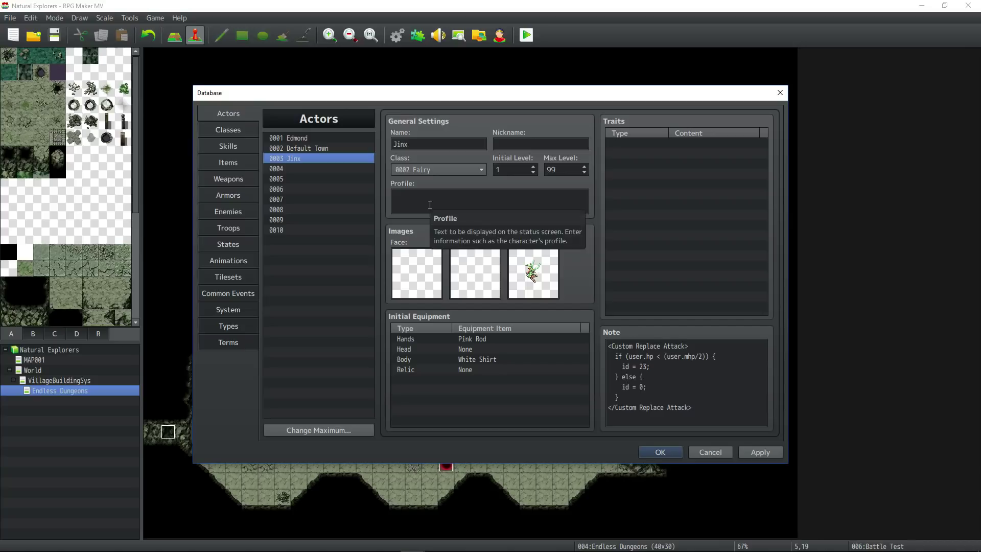
left_click(694, 363)
key("ctrl+a")
left_click(688, 369)
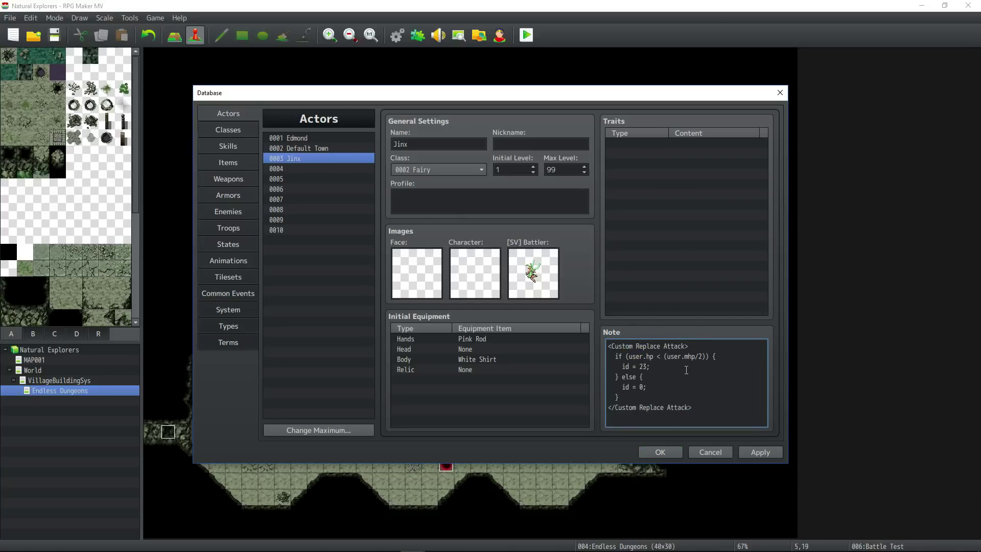
left_click_drag(705, 356, 629, 358)
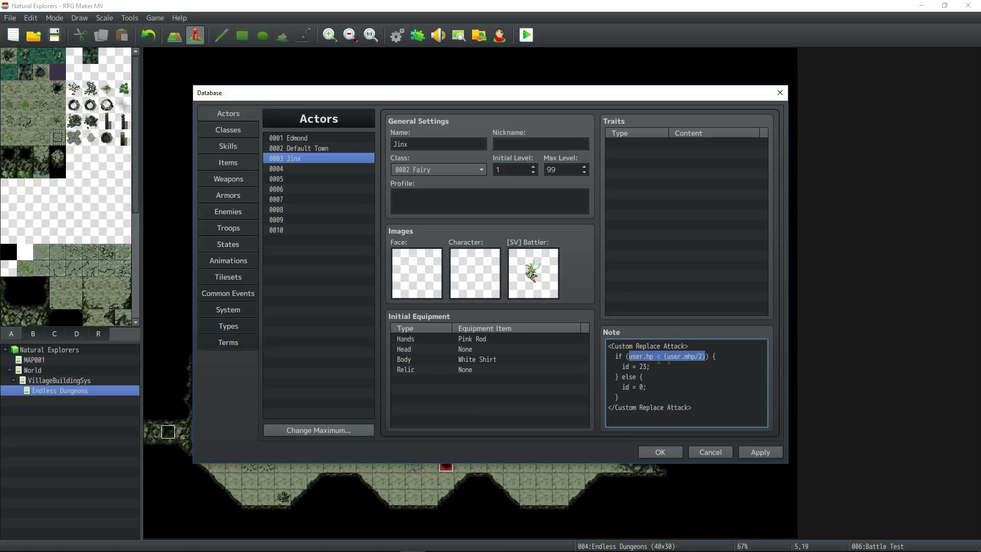
double_click(641, 367)
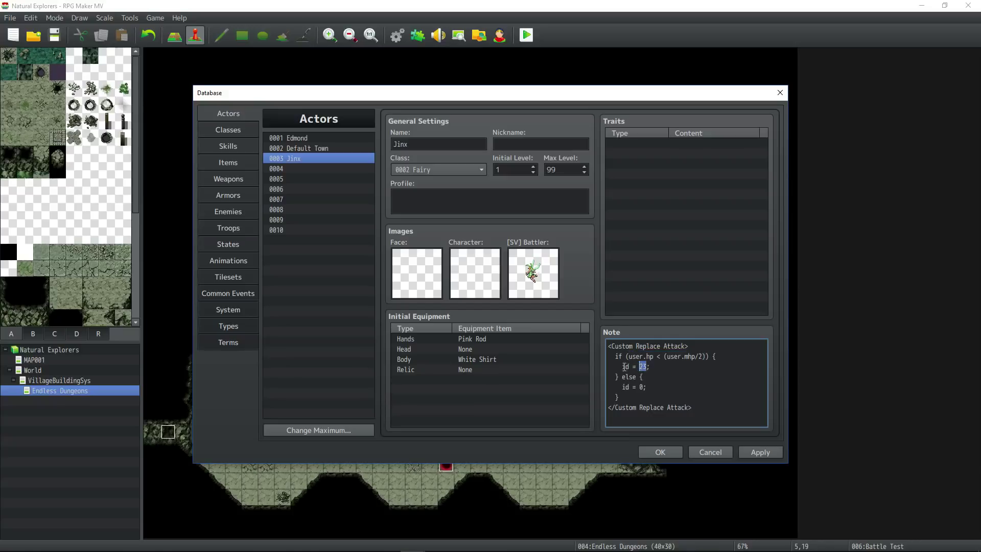
key("ctrl+End")
- Check Jinx's Hands and White Shirt equipment, close the Database and start a playtest
left_click(477, 339)
left_click(496, 361)
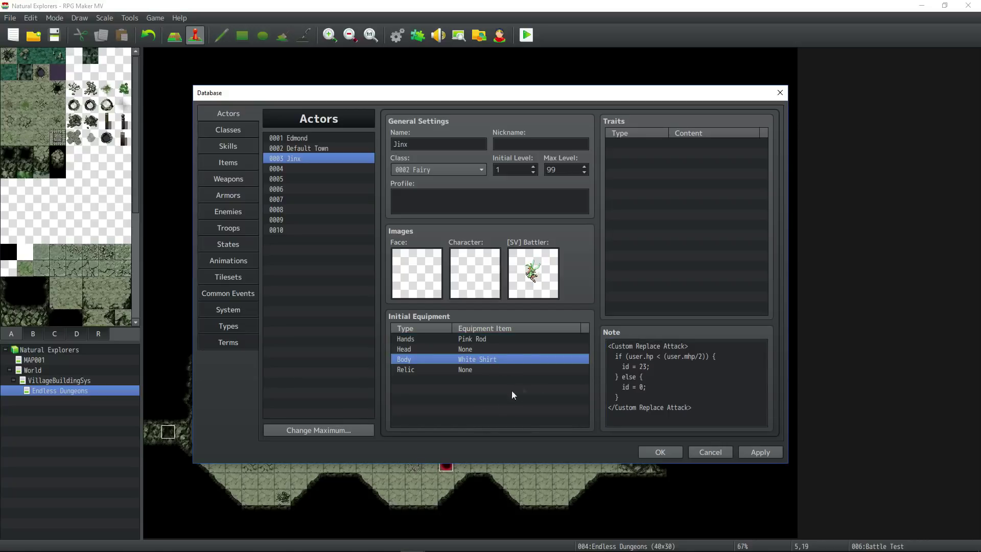
left_click(660, 452)
left_click(526, 35)
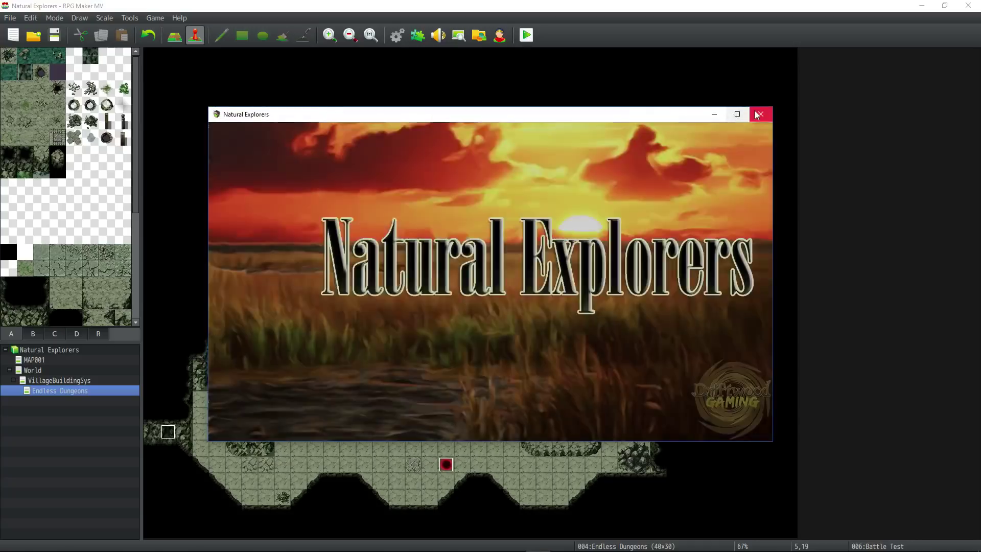
- Start a New Game and walk the hero left across the field
left_click(736, 114)
left_click(462, 380)
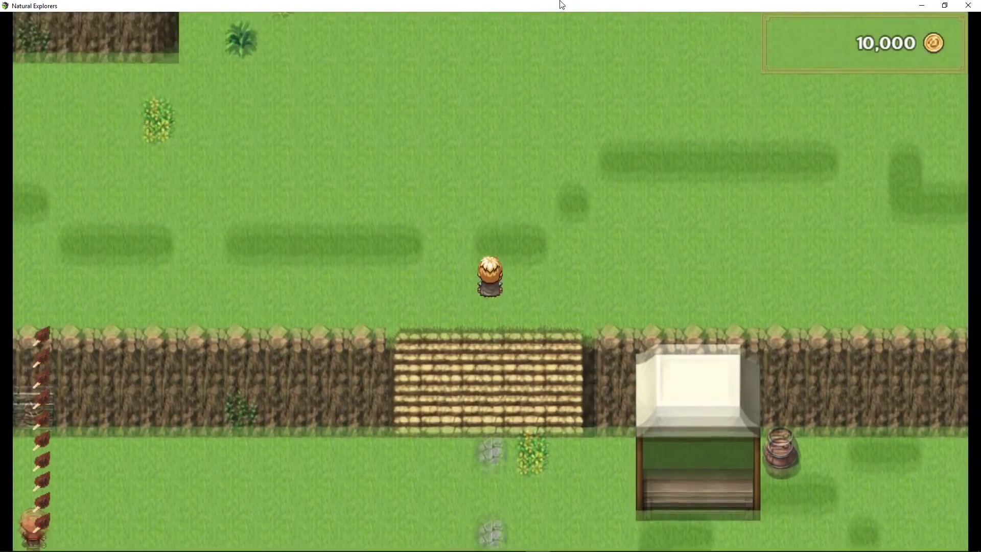
key("Left")
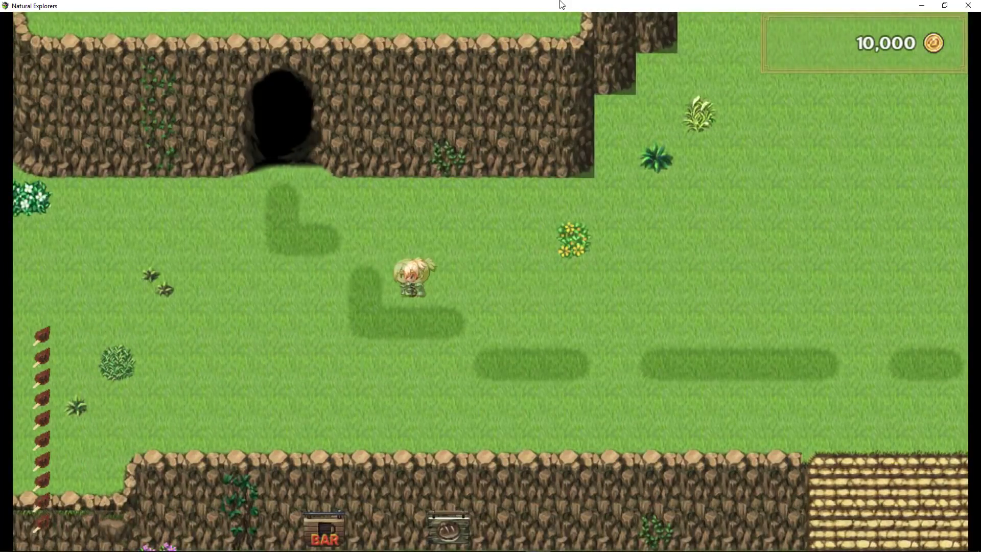
- Check the party status in the main menu, then walk Edmond into the cave entrance
key("Escape")
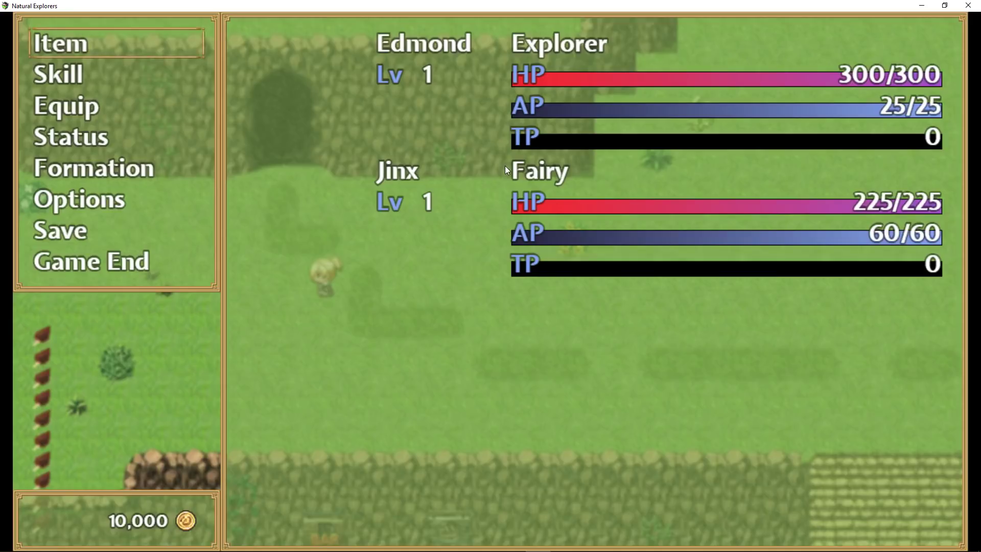
key("Escape")
key("Escape")
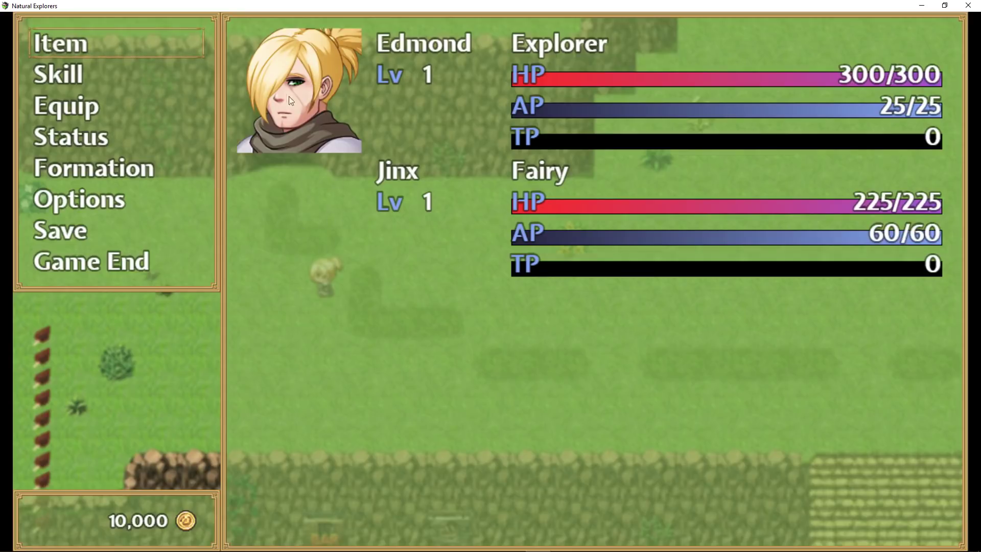
key("Escape")
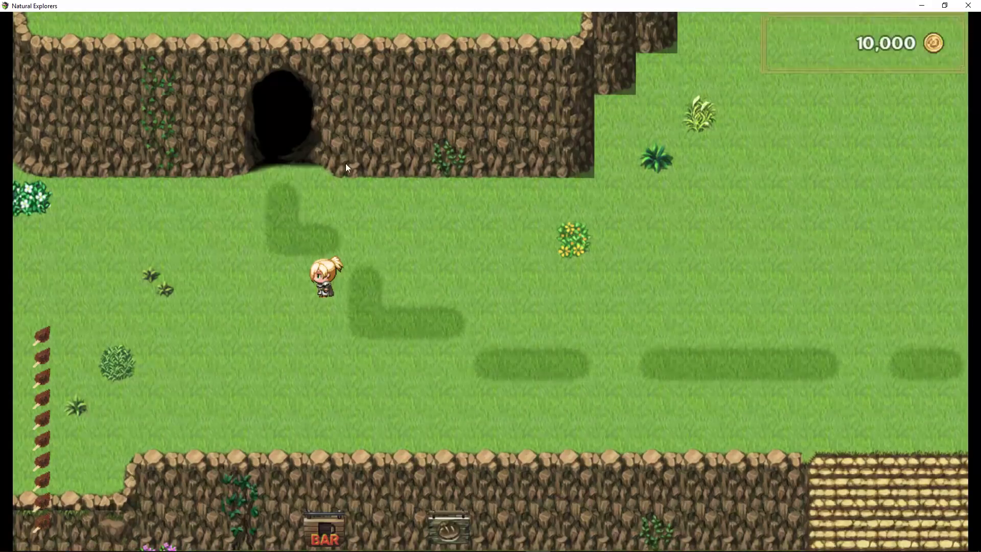
key("Escape")
key("Escape")
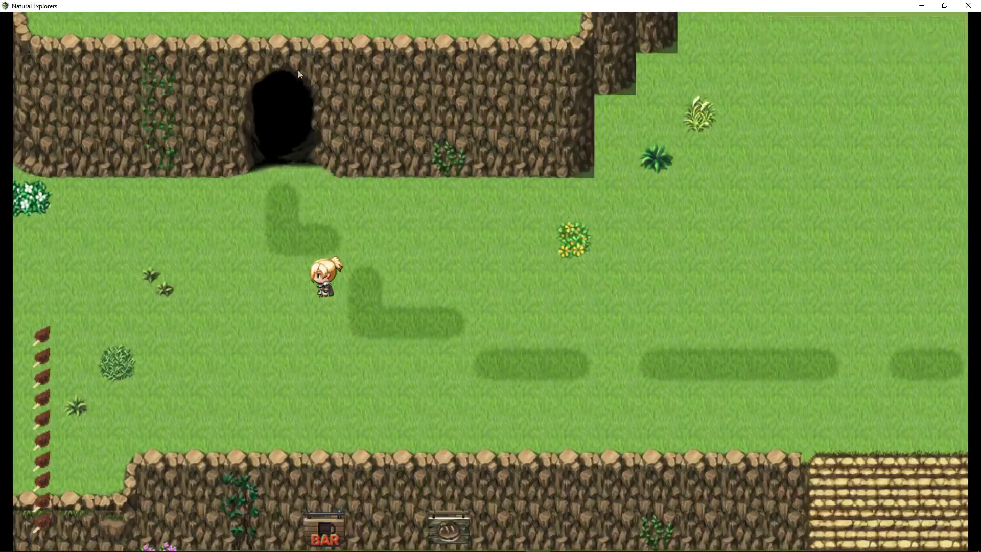
key("Escape")
key("Escape")
key("Escape")
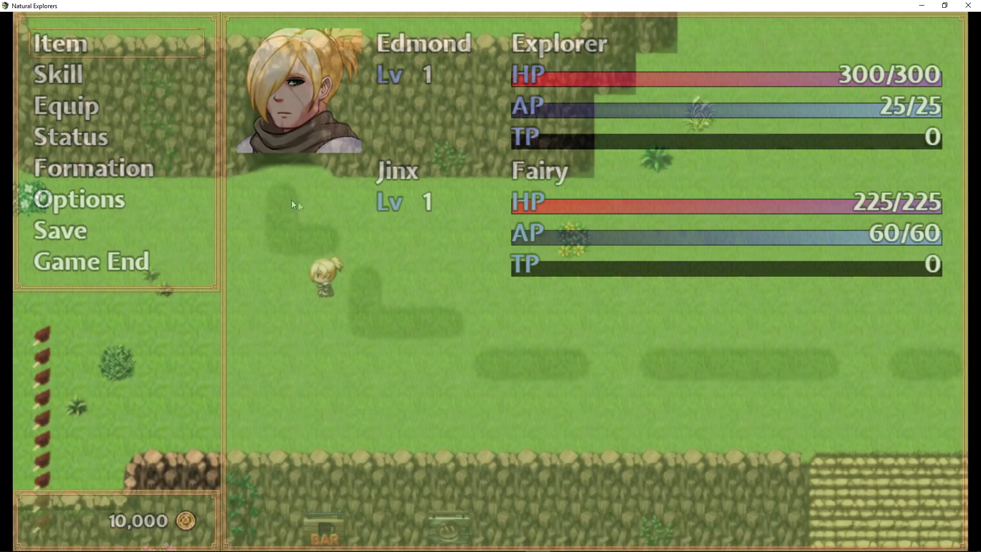
key("Escape")
left_click(302, 204)
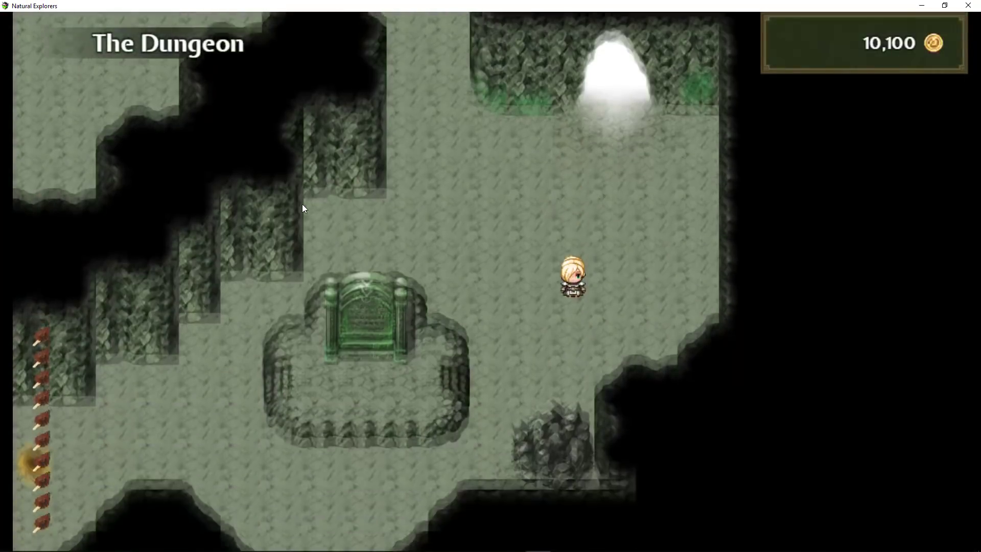
- Walk into an encounter and browse Edmond's Tech and Ability (First Aid) lists
key("Left")
key("Up")
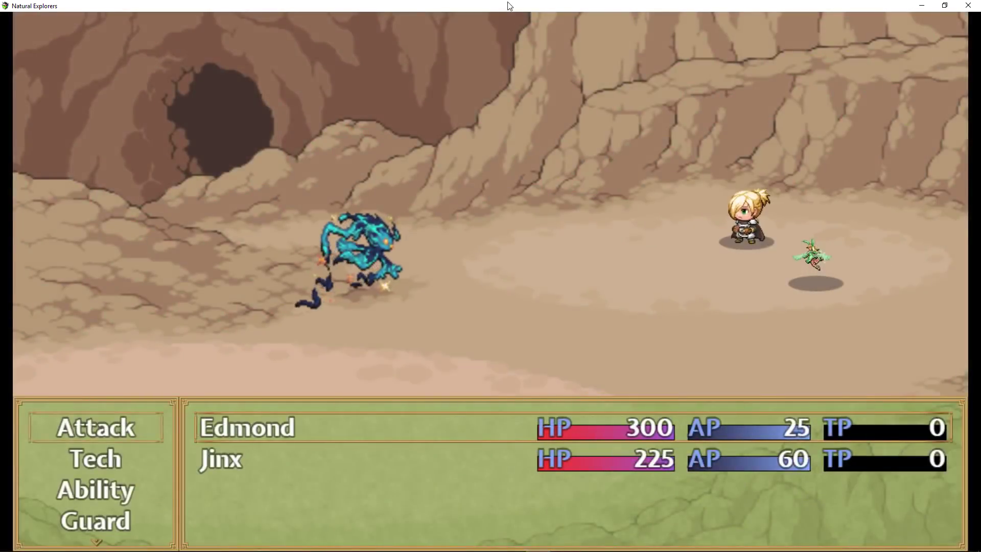
key("Down")
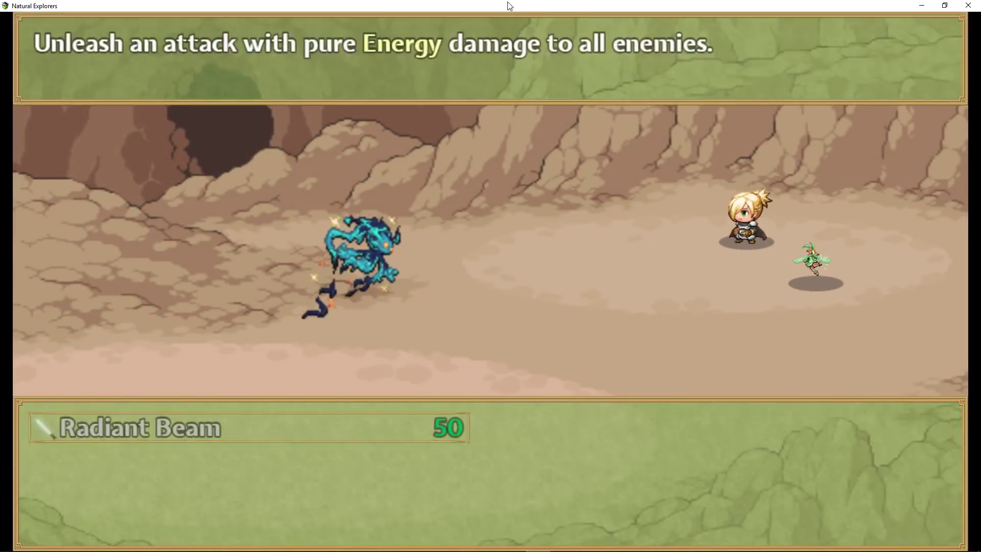
key("Escape")
key("Down")
key("Return")
key("Escape")
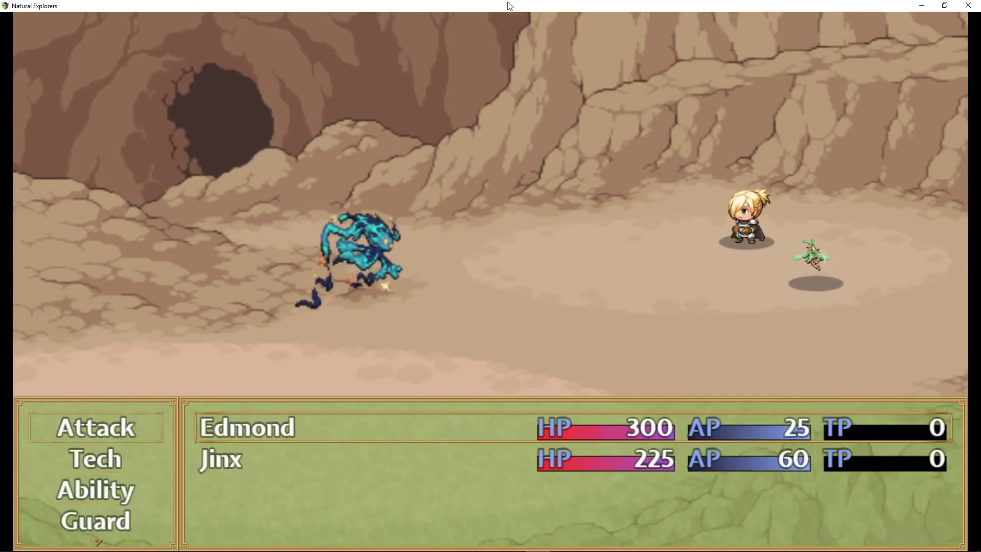
- Browse Jinx's Tech list (Music Therapy) and compare Fortify and Blessings in her Ability list
key("Down")
key("Return")
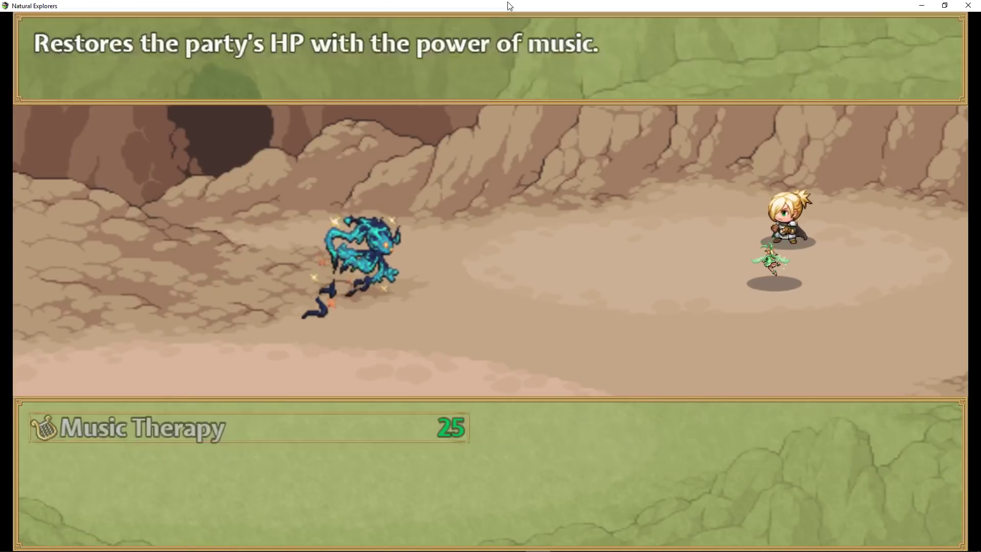
key("Escape")
key("Down")
key("Return")
key("Right")
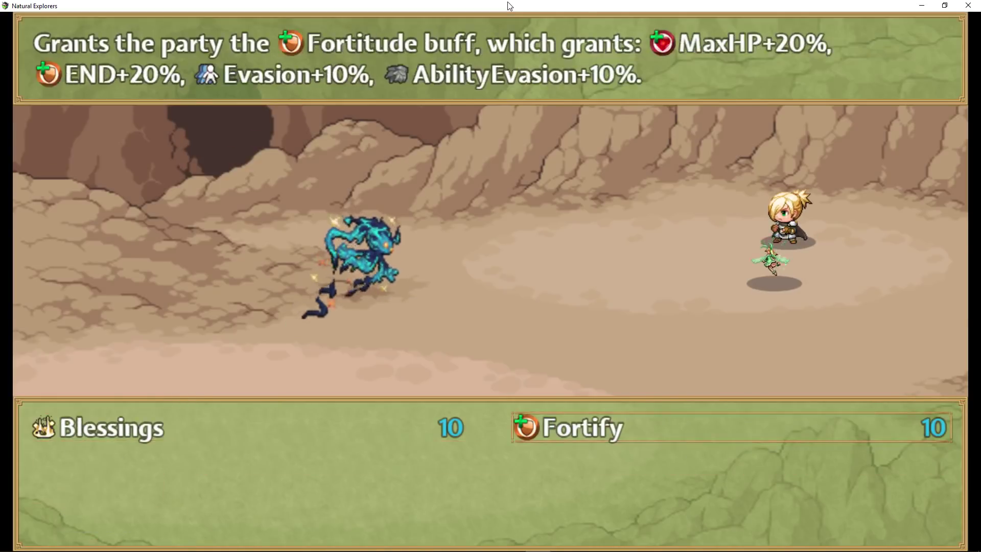
key("Left")
key("Escape")
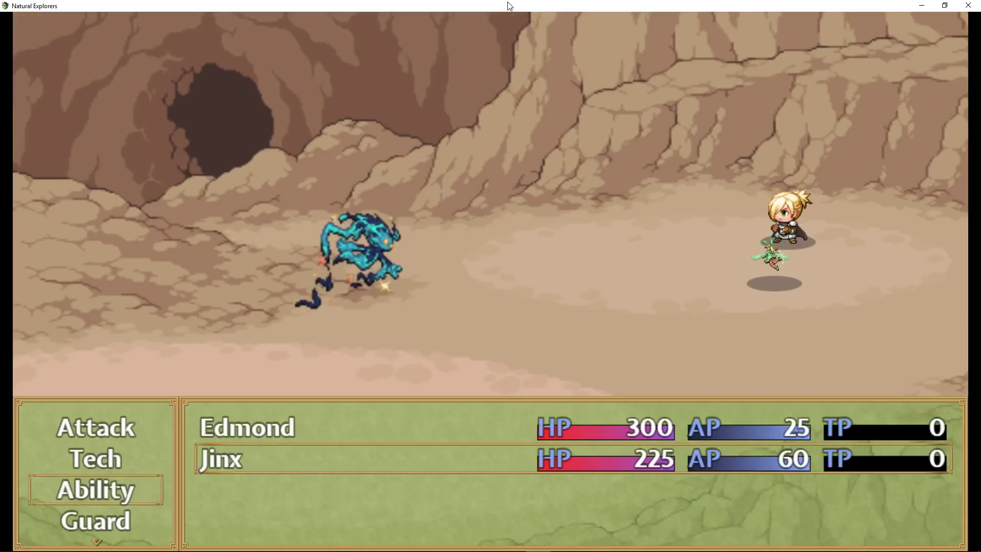
key("Return")
key("Right")
key("Left")
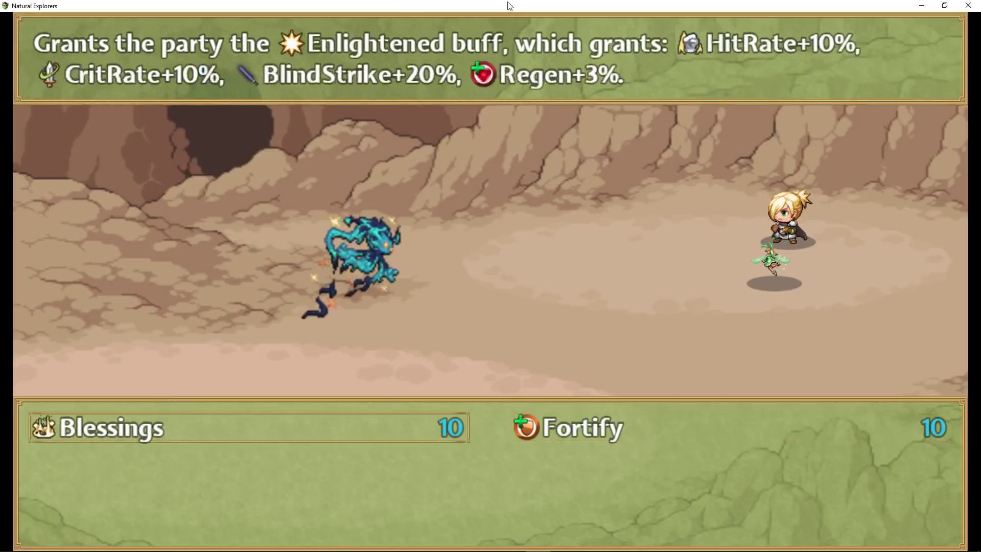
key("Escape")
- Recheck Music Therapy, then have Jinx cast Fortify on All Allies
key("Up")
key("Return")
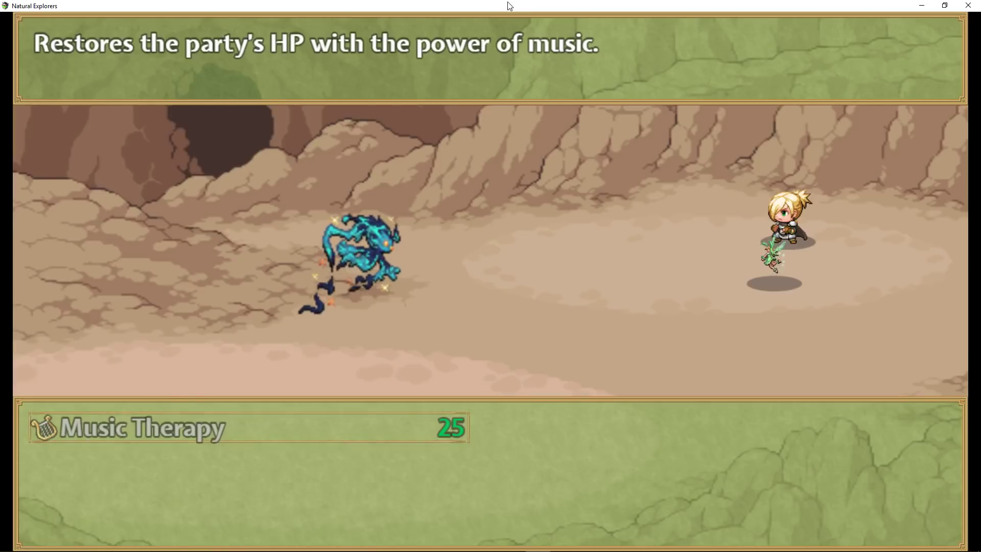
key("Escape")
key("Return")
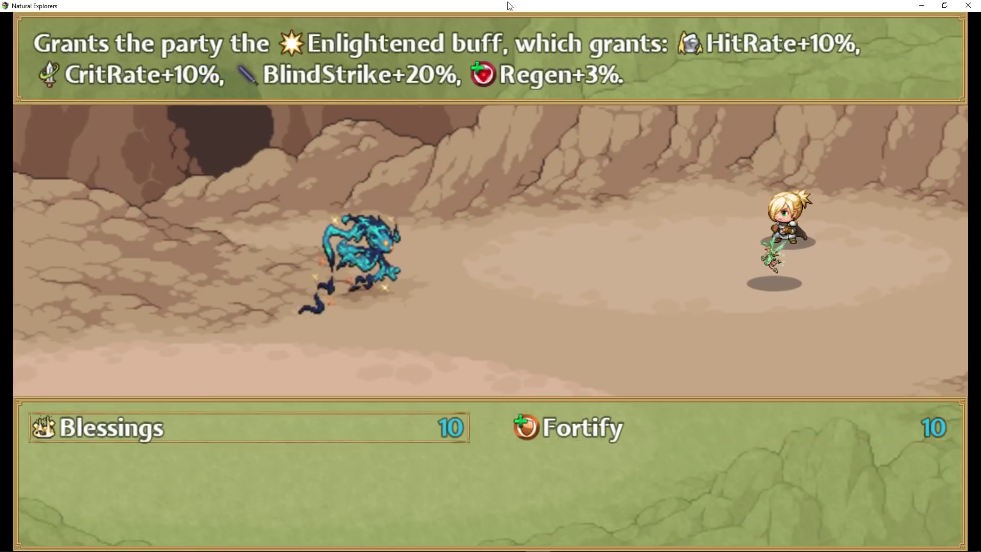
key("Right")
key("Left")
key("Right")
key("Left")
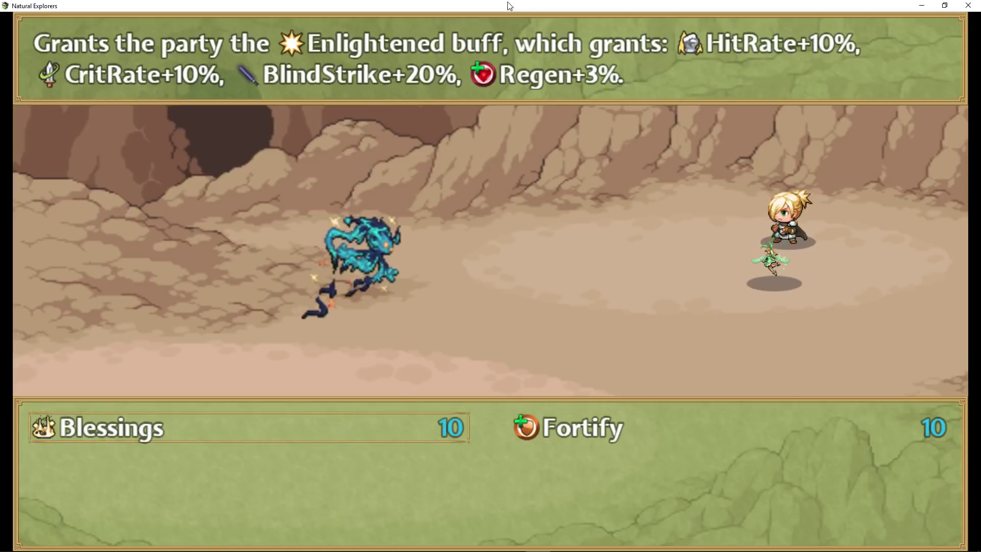
key("Right")
key("Return")
key("Return")
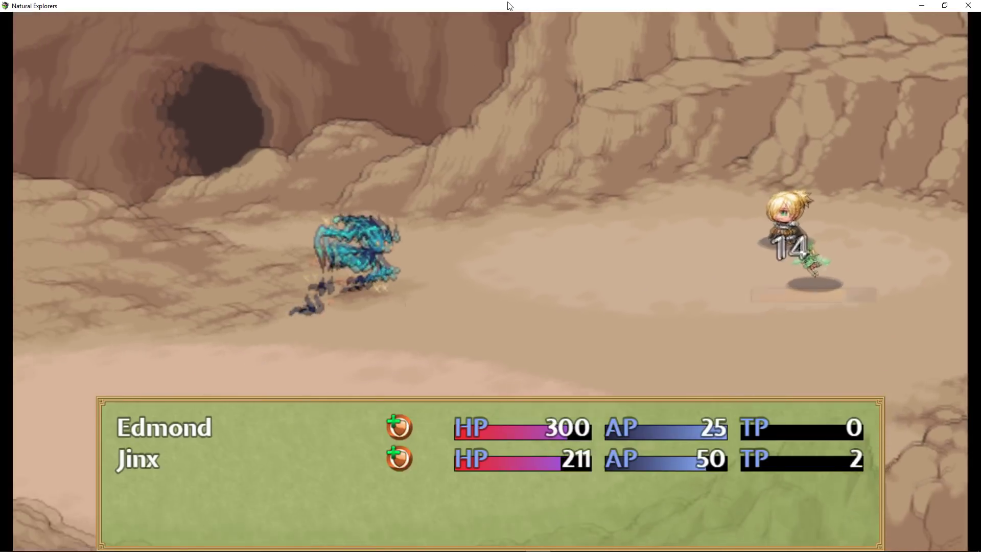
- Check Edmond's Radiant Beam, then choose First Aid for him and confirm its target
key("Down")
key("Return")
key("Escape")
key("Down")
key("Return")
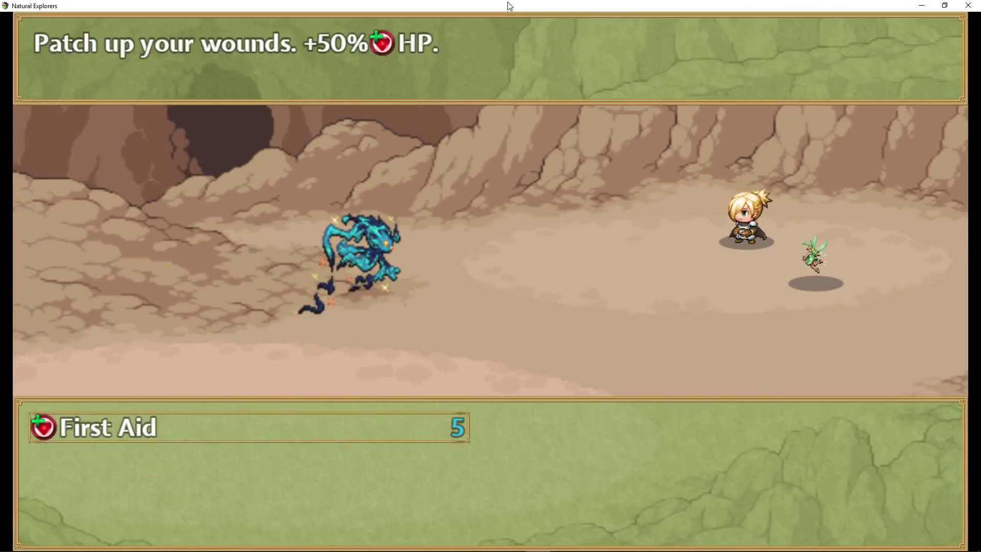
key("Return")
key("Return")
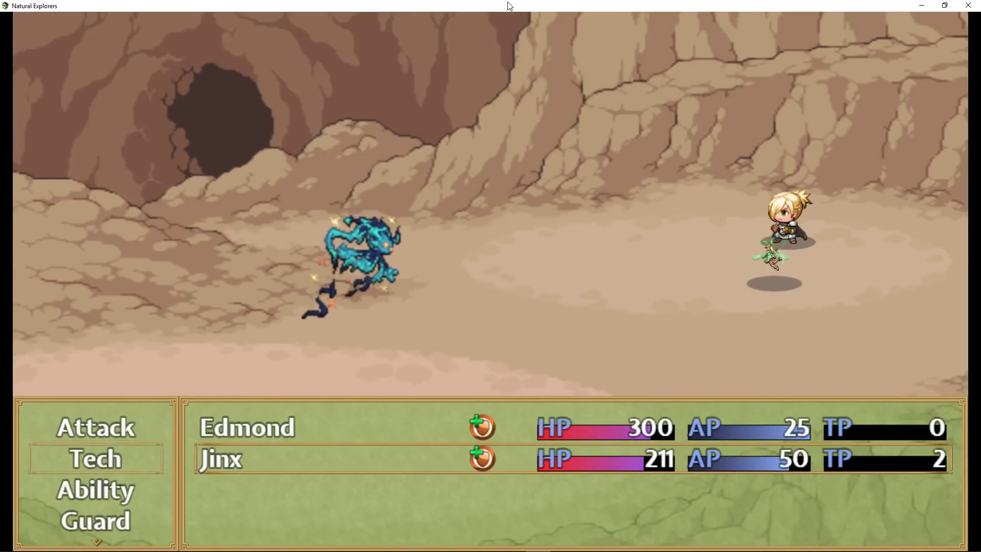
- Choose Jinx's ability and its target, then dismiss the victory message
key("Return")
key("Escape")
key("Down")
key("Return")
key("Left")
key("Return")
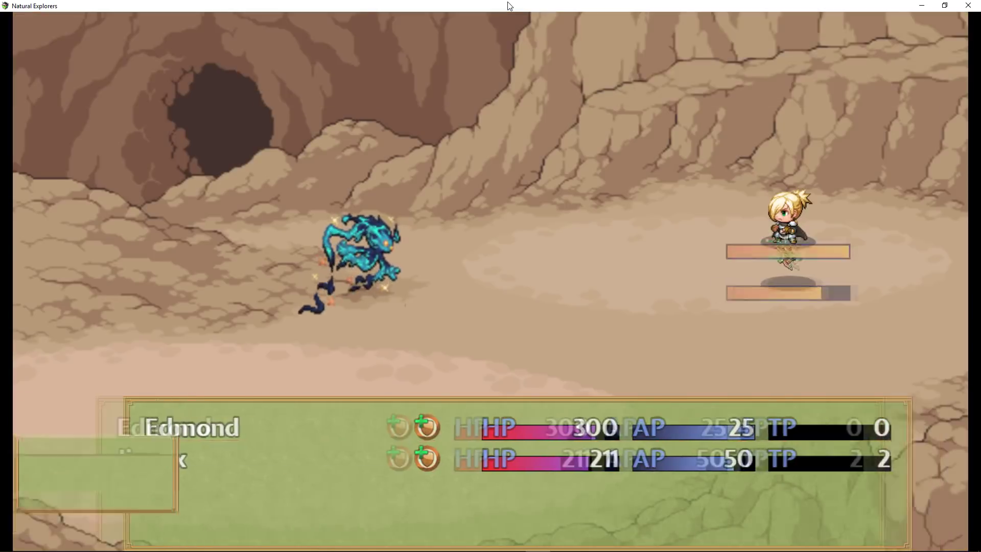
key("Return")
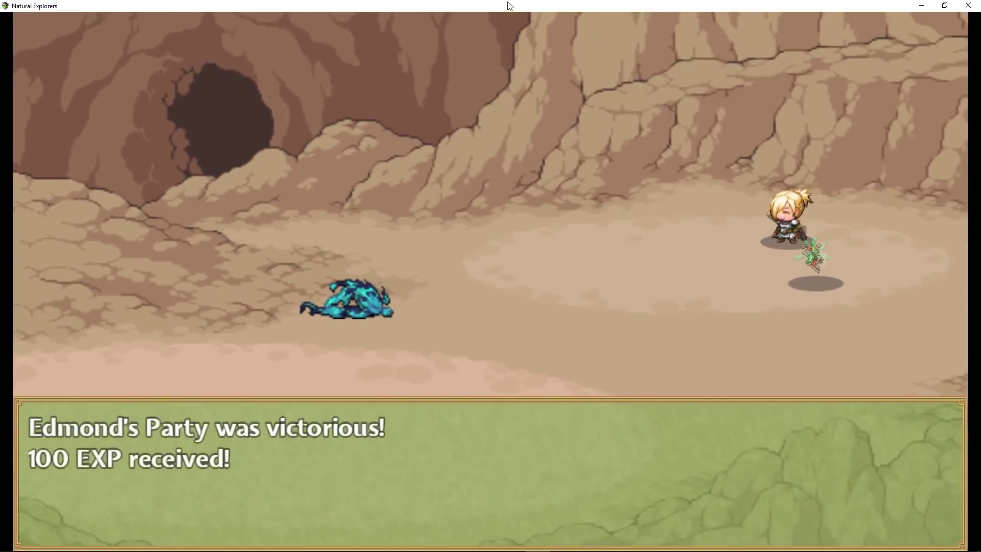
key("Return")
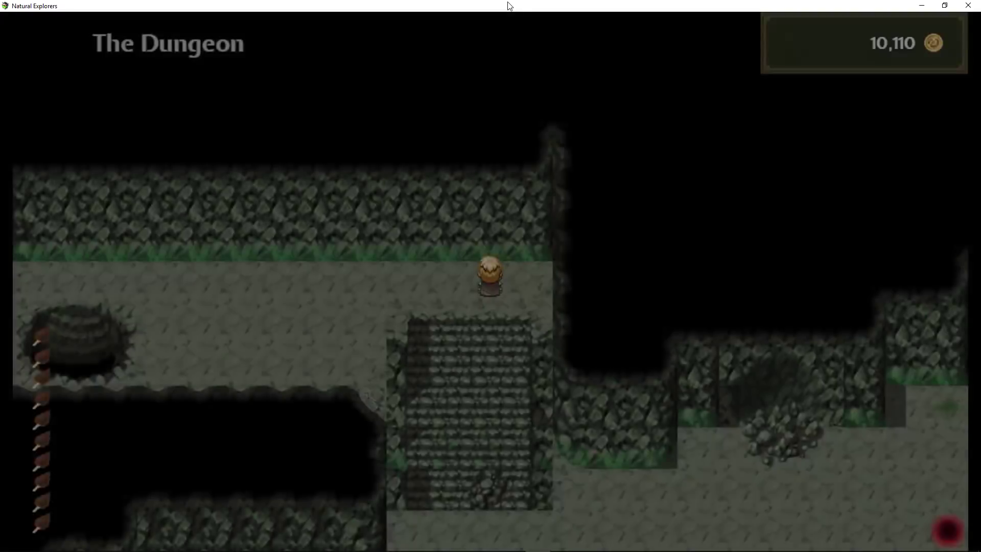
- Walk south into the worm encounter and cast Blessings on all allies
key("Down")
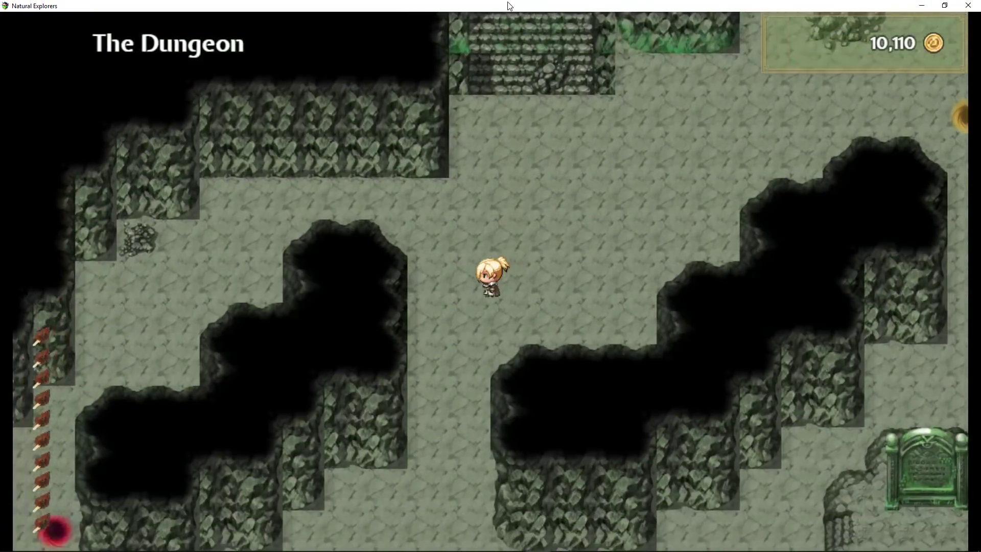
key("Down")
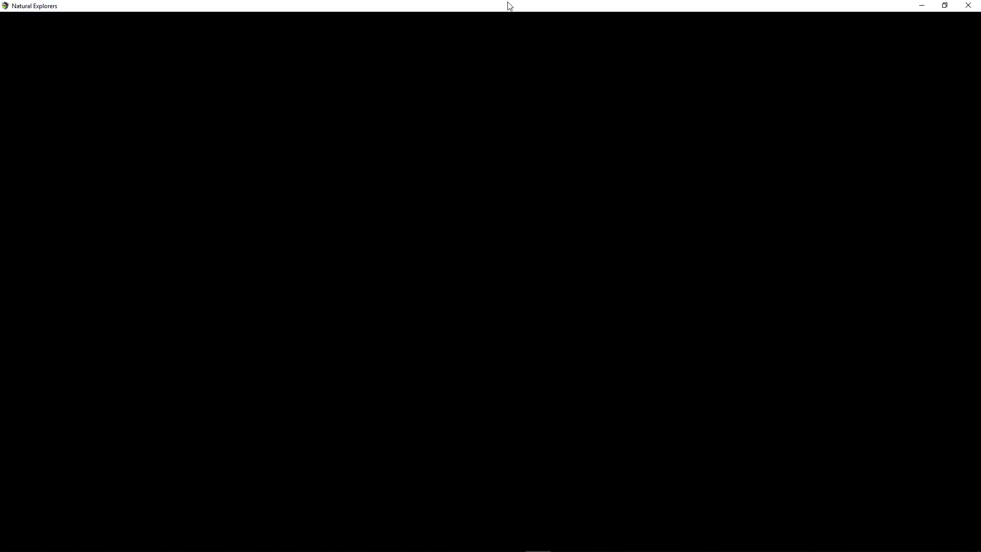
key("Escape")
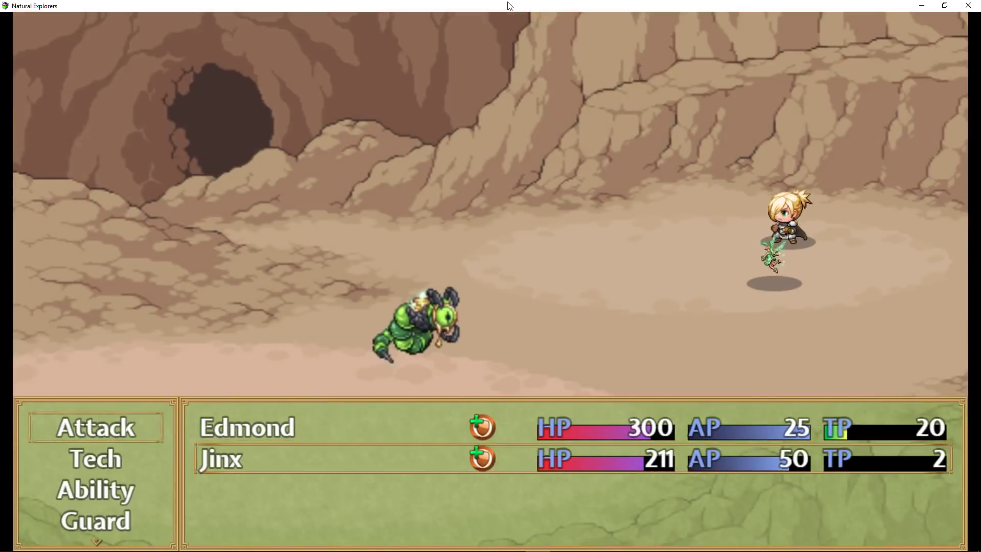
key("Down")
key("Down")
key("Return")
key("Down")
key("Return")
key("Return")
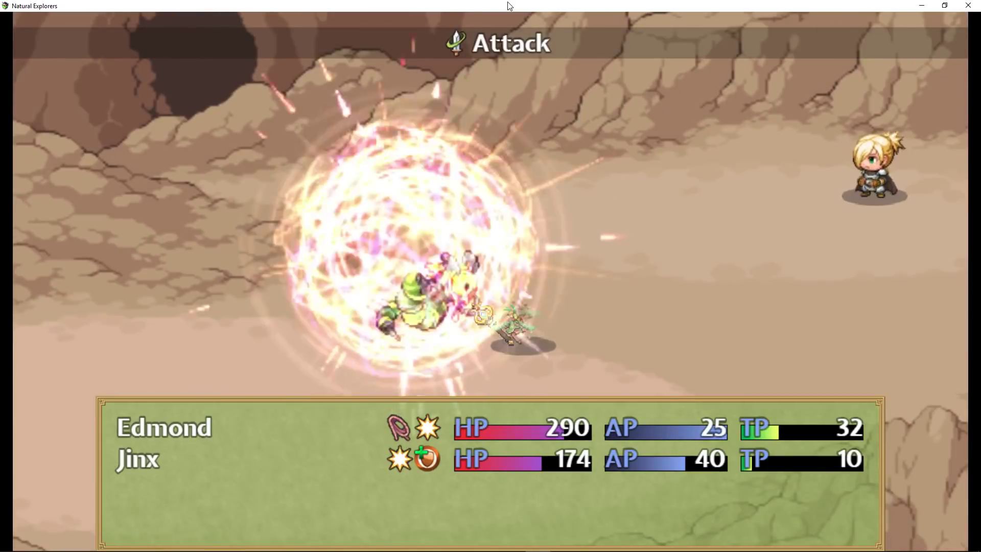
- Review Music Therapy, Blessings and Fortify, then confirm a command so the turn plays out
key("Return")
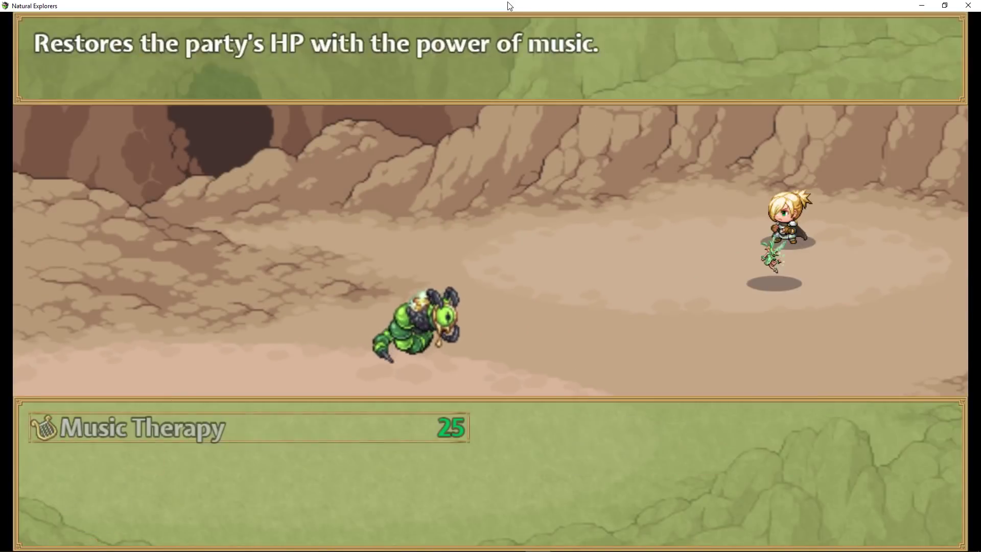
key("Escape")
key("Down")
key("Return")
key("Escape")
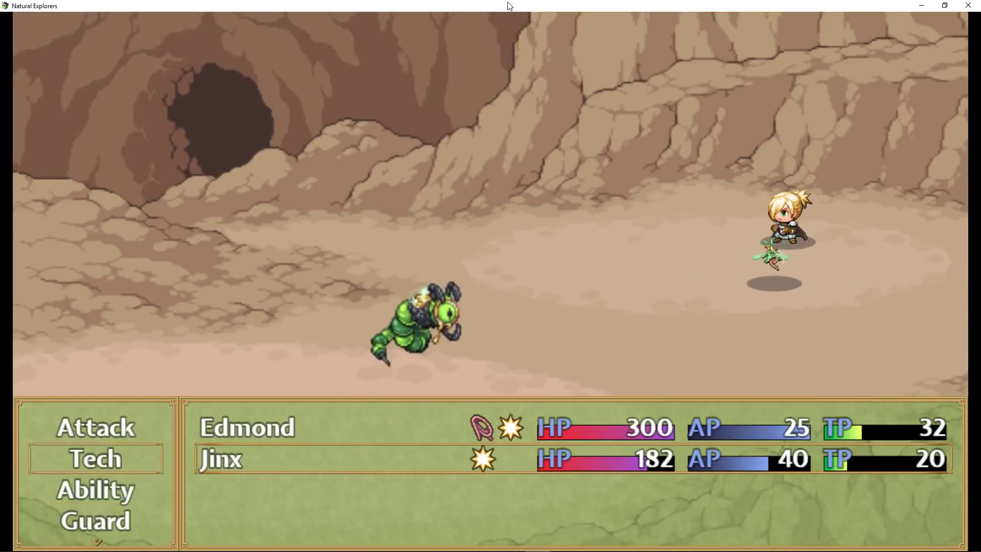
key("Up")
key("Return")
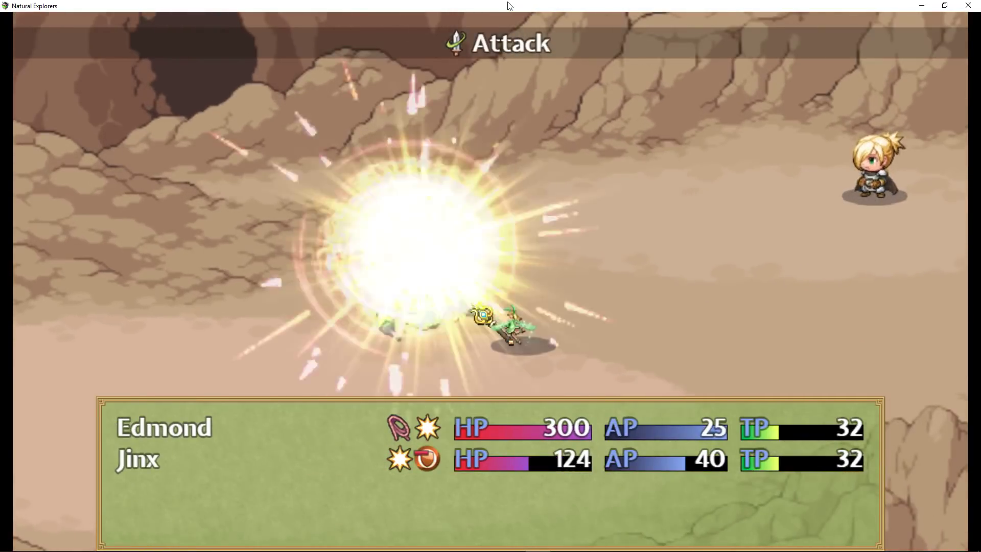
- Check the Radiant Beam and First Aid lists, then cast Fortify to buff the party
key("Down")
key("Return")
key("Escape")
key("Down")
key("Return")
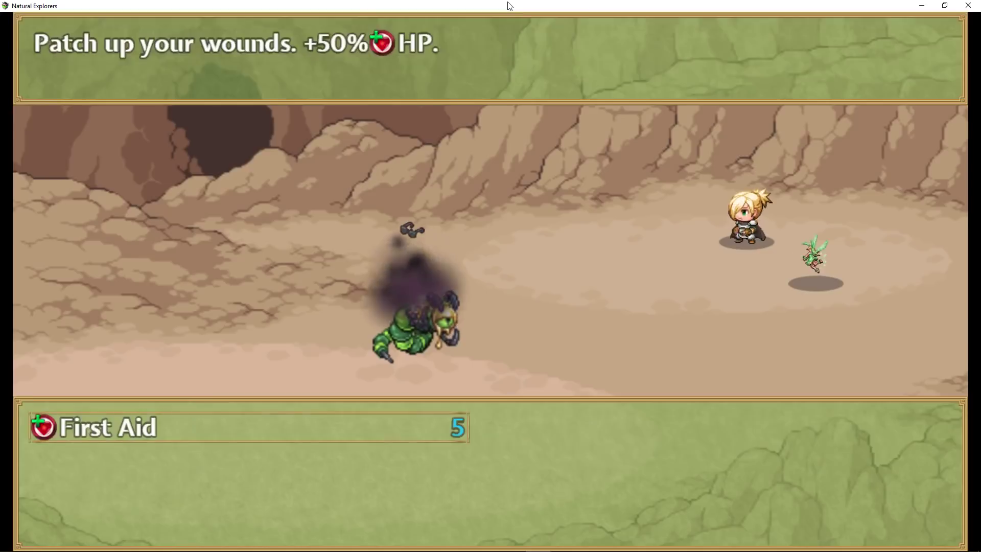
key("Escape")
key("Escape")
key("Return")
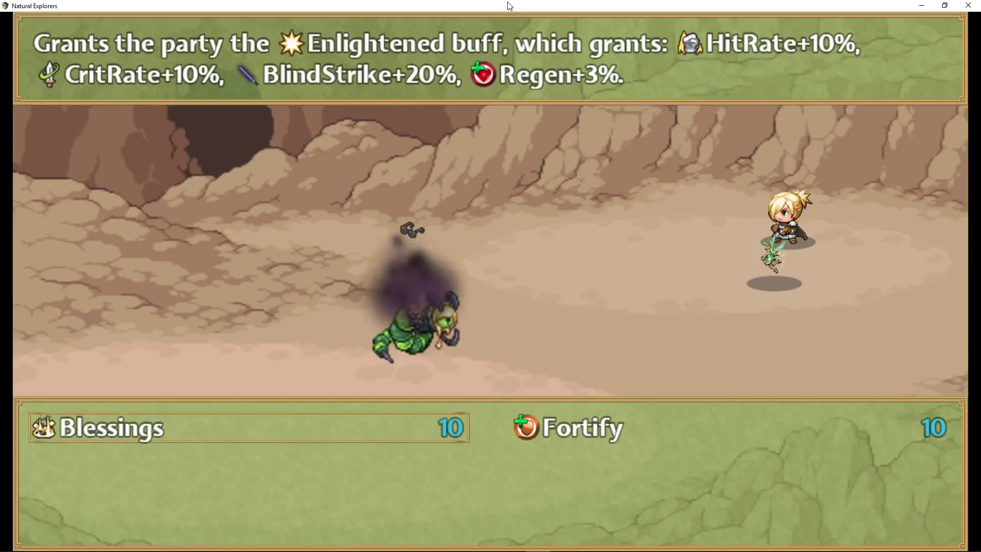
key("Right")
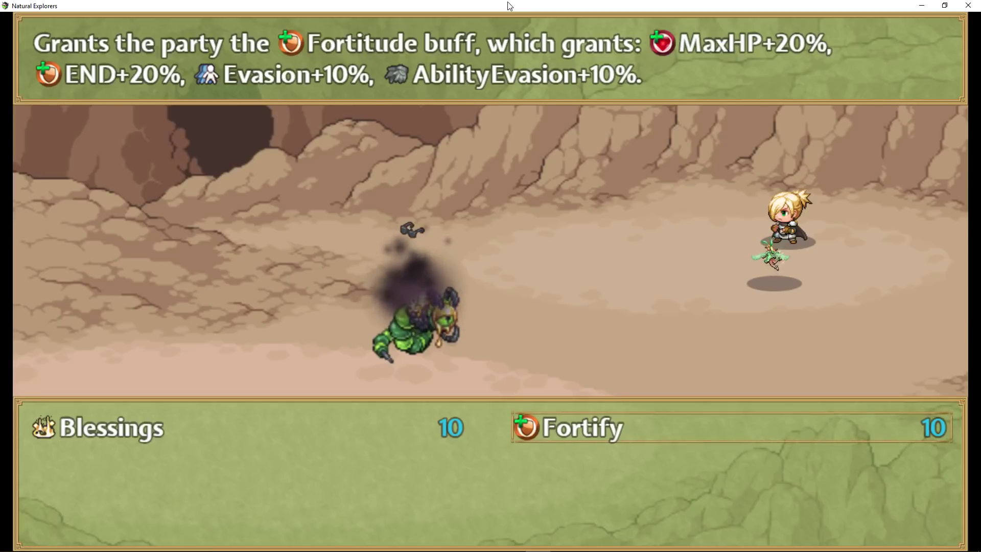
key("Return")
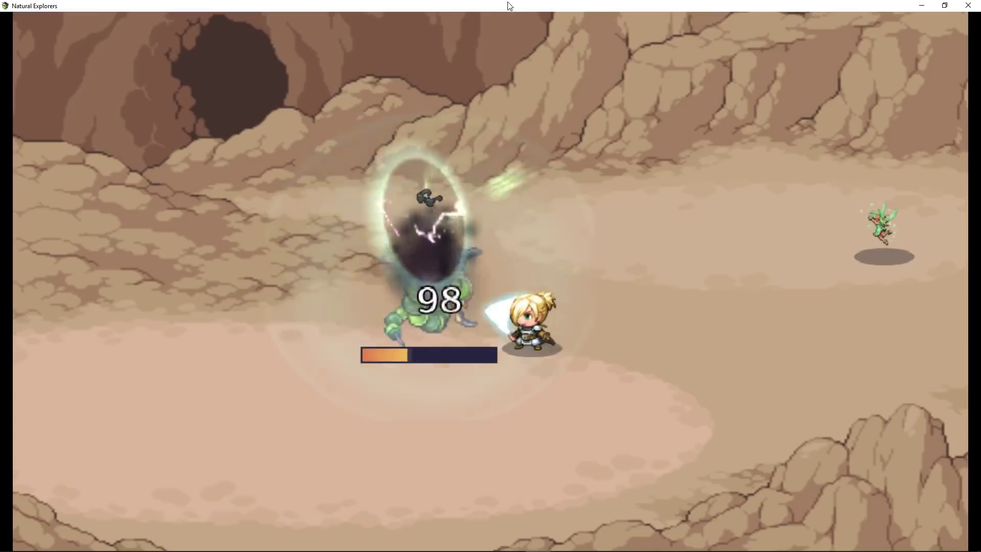
- Dismiss the victory message and walk down the stairs and left into a fox encounter
key("Return")
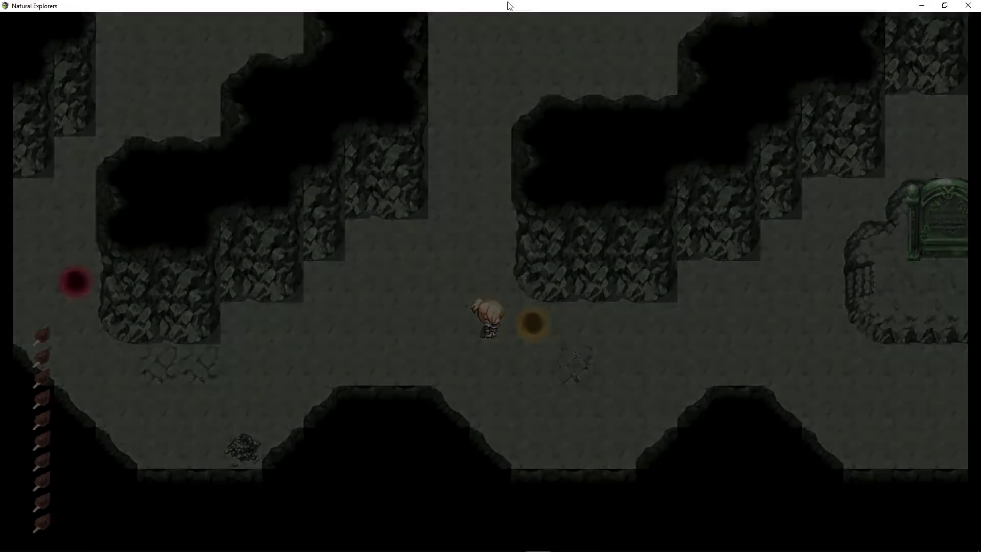
key("Down")
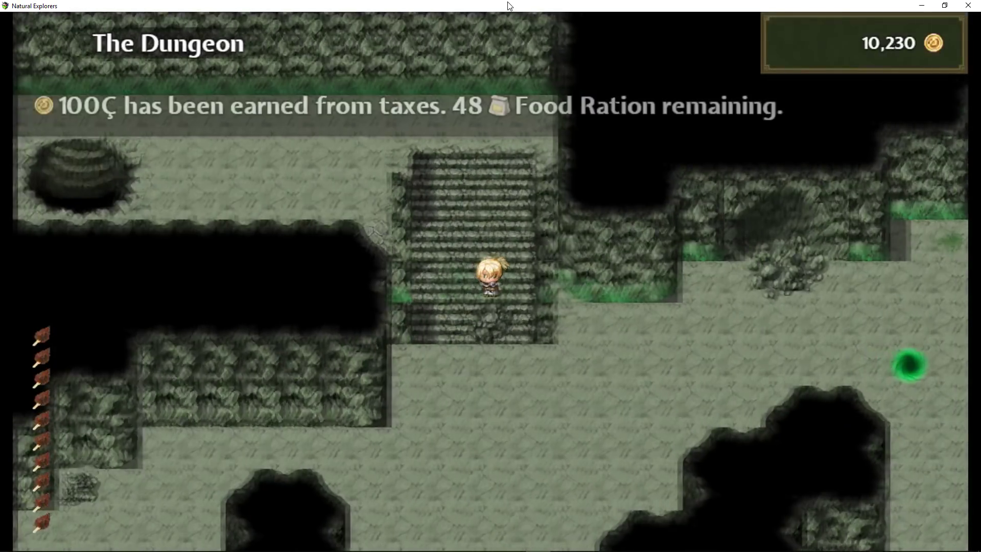
key("Left")
key("Left")
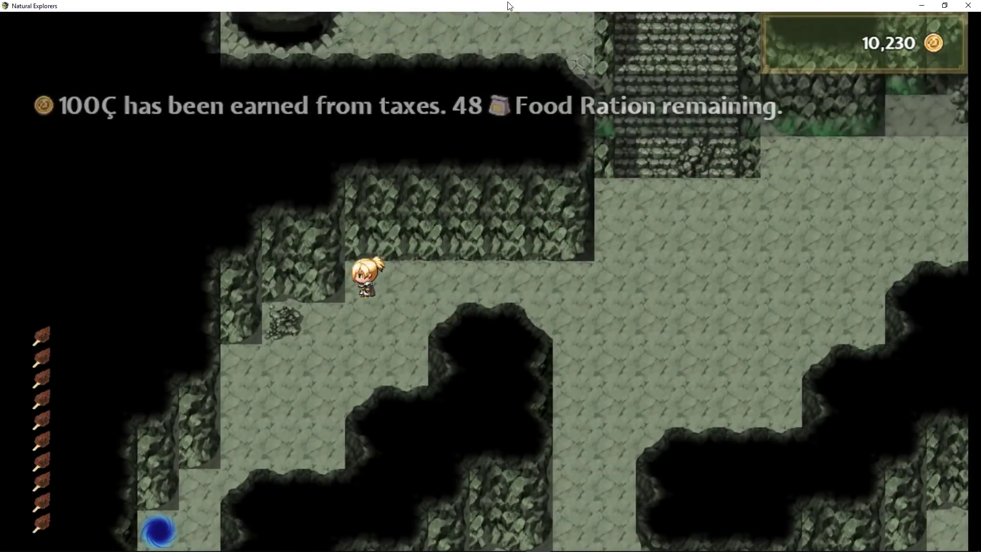
key("Down")
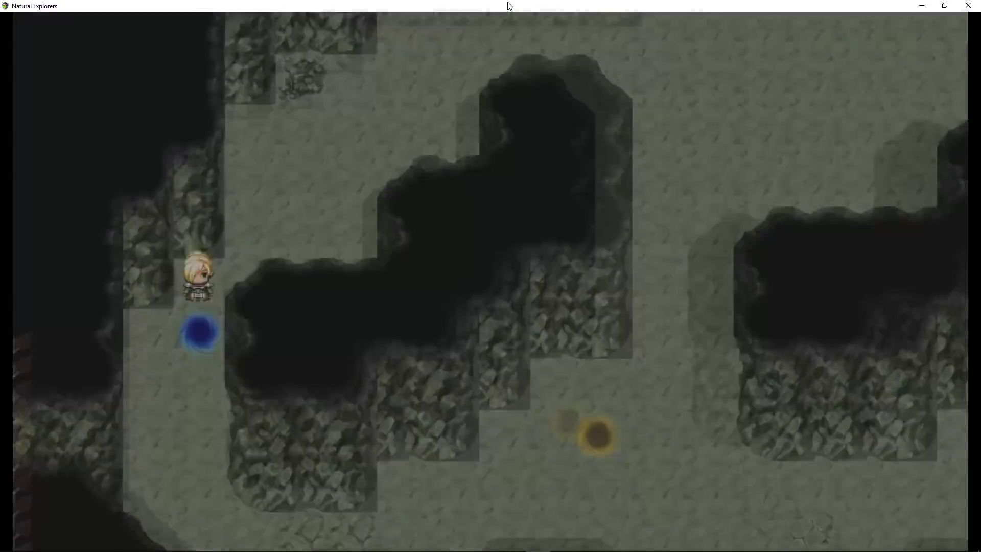
- Pick Radiant Beam for Edmond and read Music Therapy in Jinx's Tech list
key("Down")
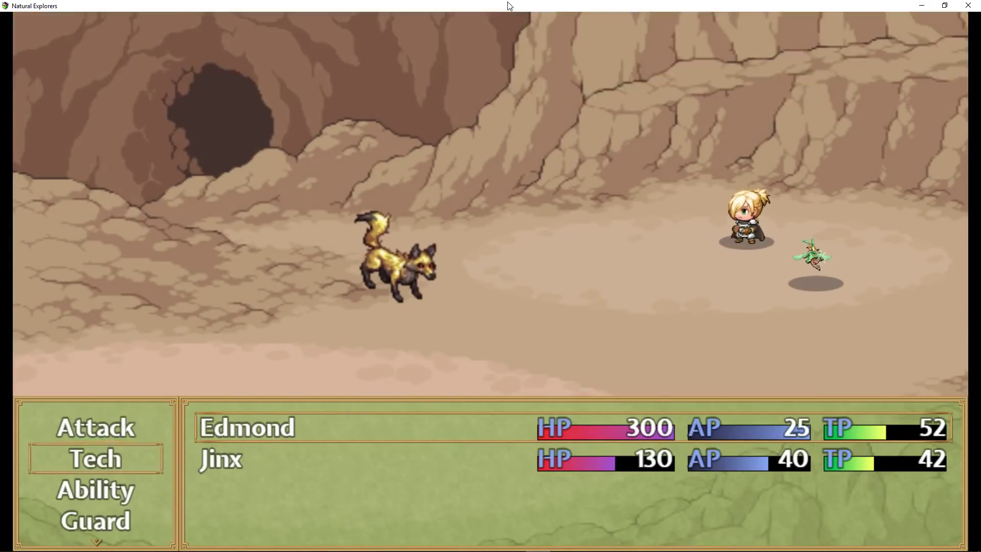
key("Return")
key("Return")
key("Down")
key("Return")
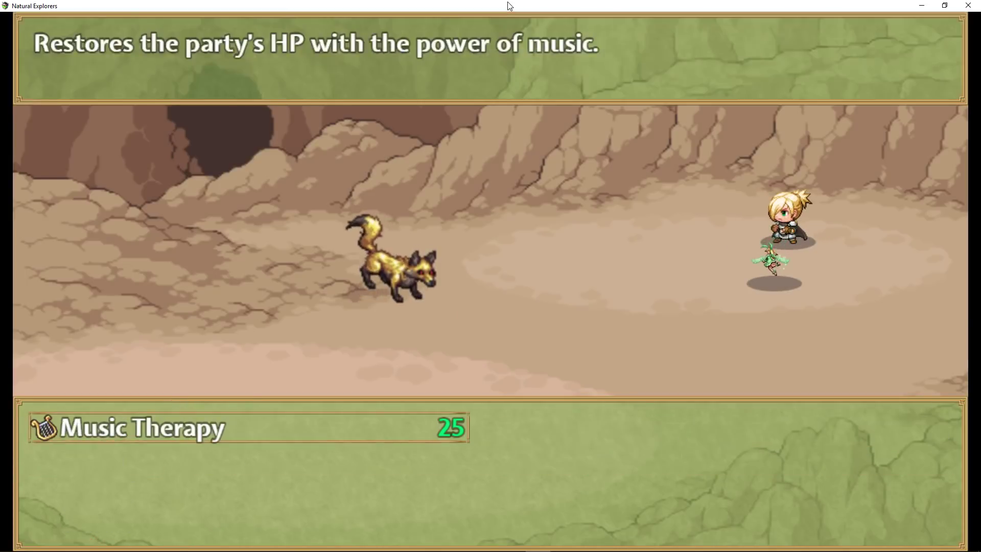
key("Return")
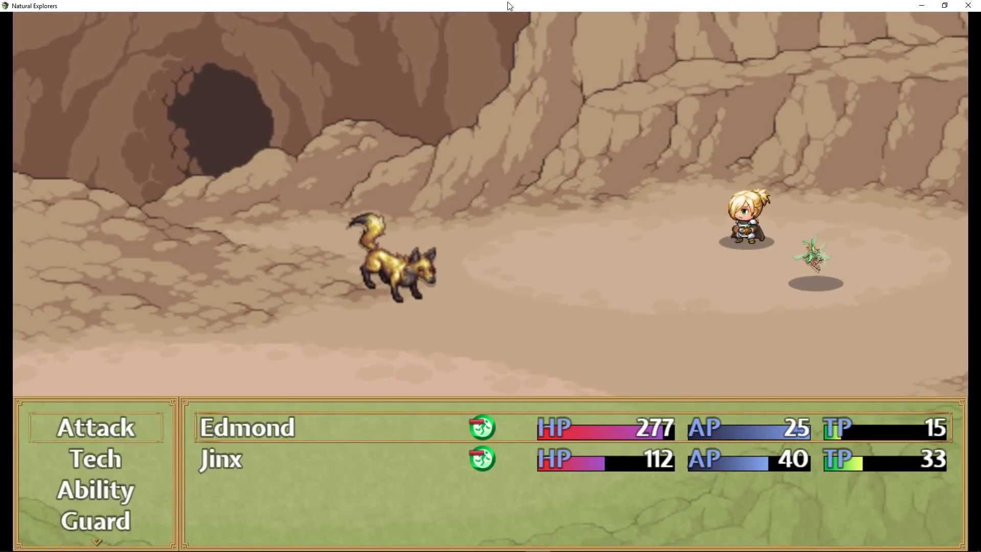
key("Return")
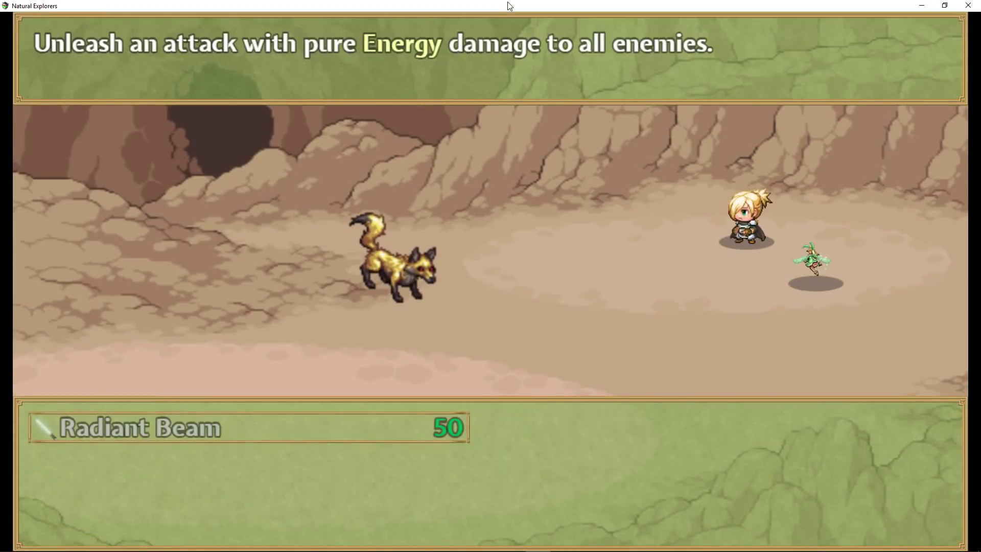
- Use Jinx's Chaos Orb on the Cave Fox and browse the next turn's skill lists
key("Escape")
key("Escape")
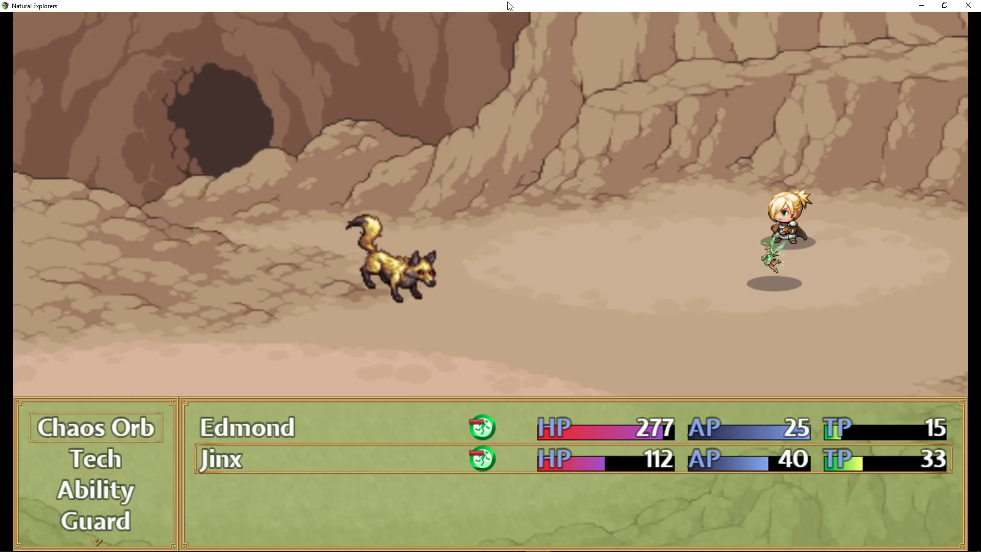
key("Return")
key("Return")
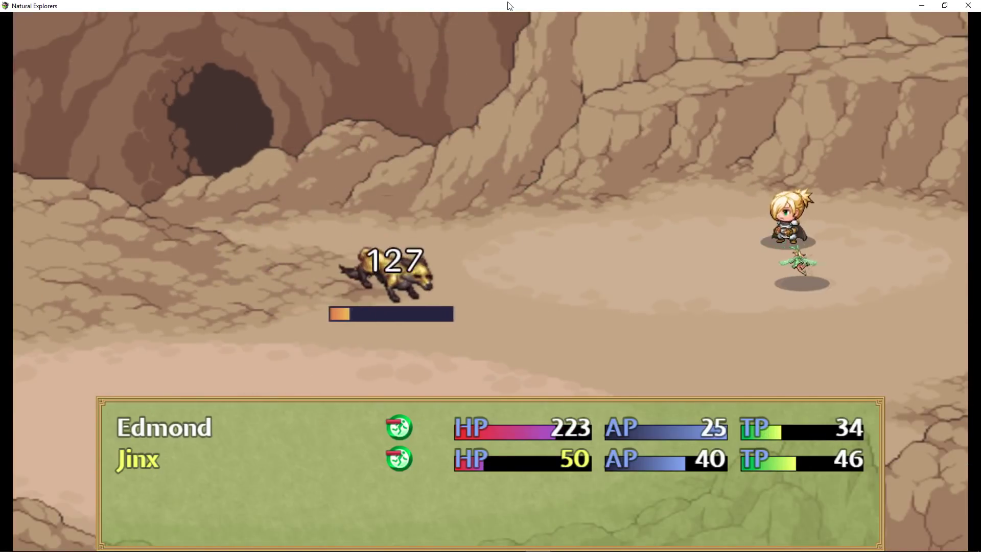
key("Down")
key("Return")
key("Escape")
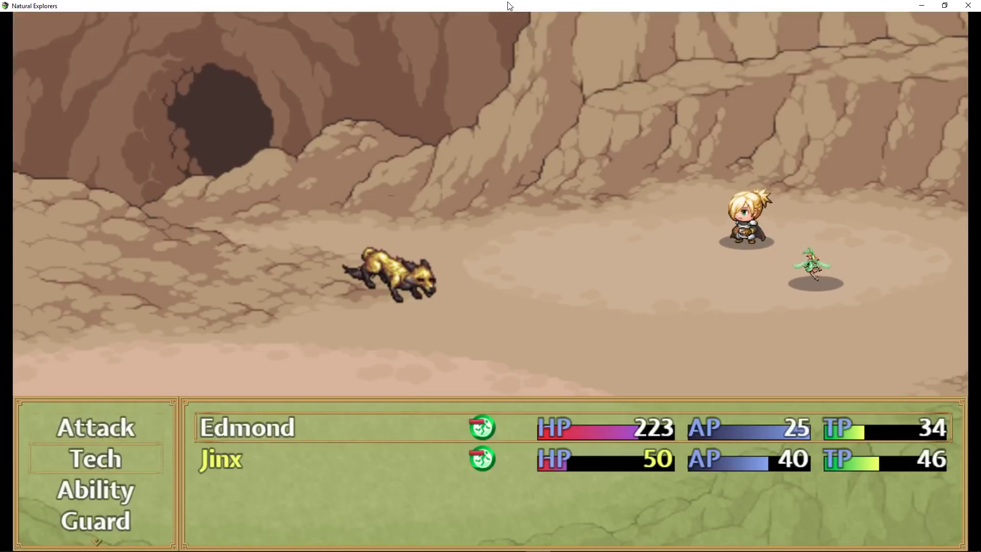
key("Return")
key("Return")
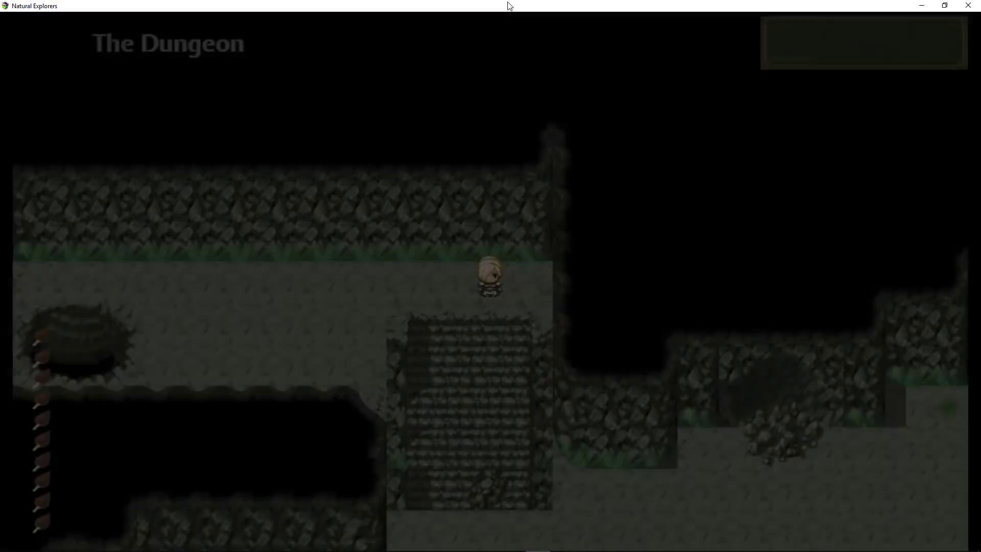
- Look through the items to Fox Fur and advance past the victory message
key("Escape")
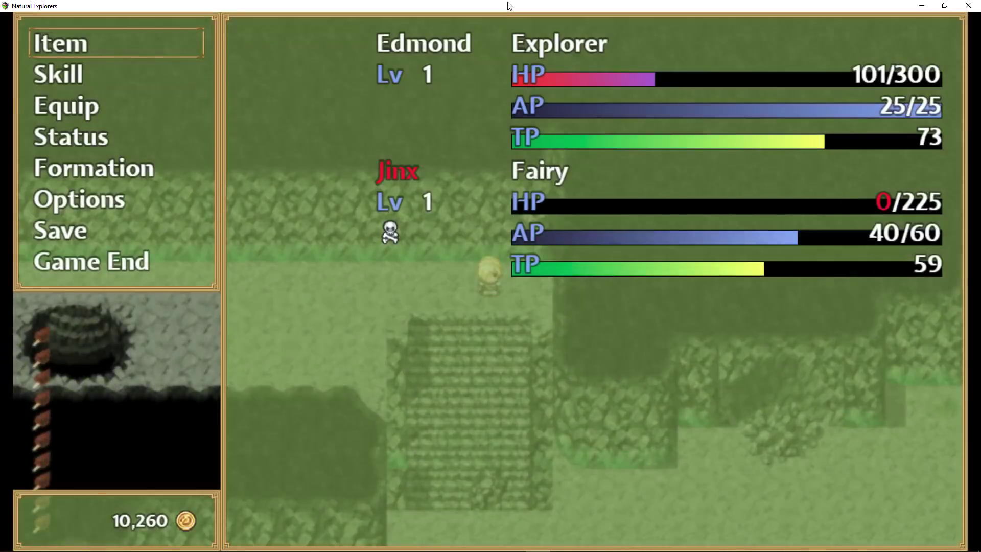
key("Return")
key("Return")
key("Up")
key("Up")
key("Up")
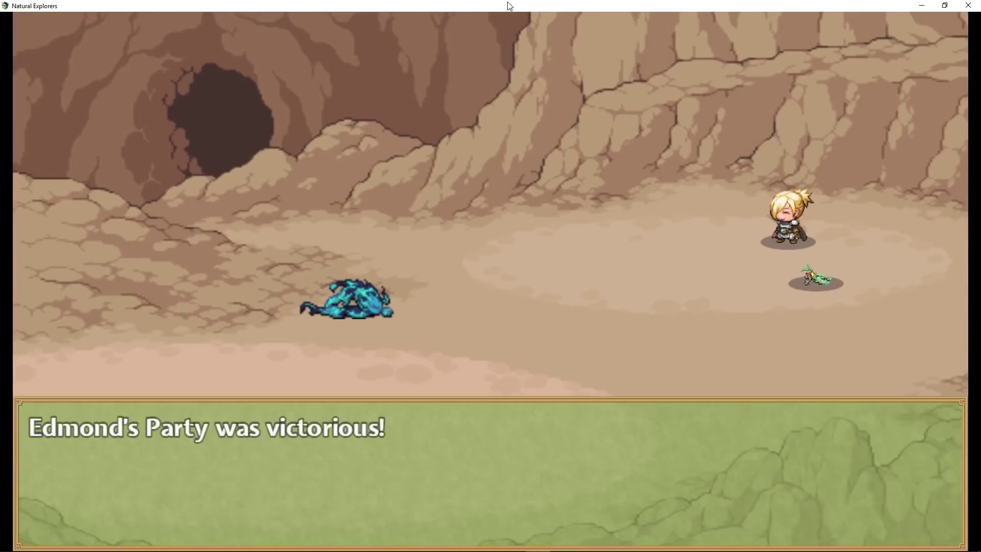
key("Return")
key("Return")
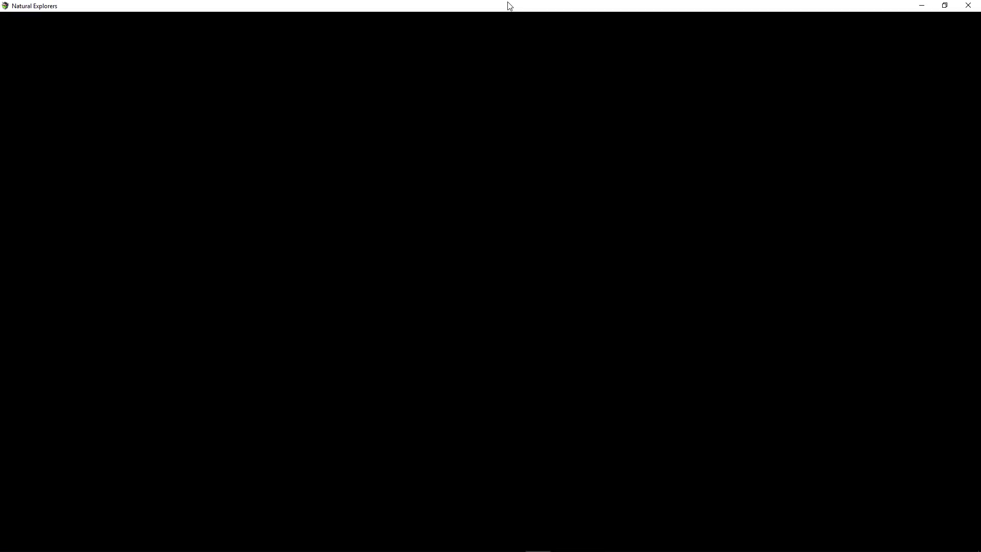
- Walk on through the dungeon and check party status in the game menu
key("Down")
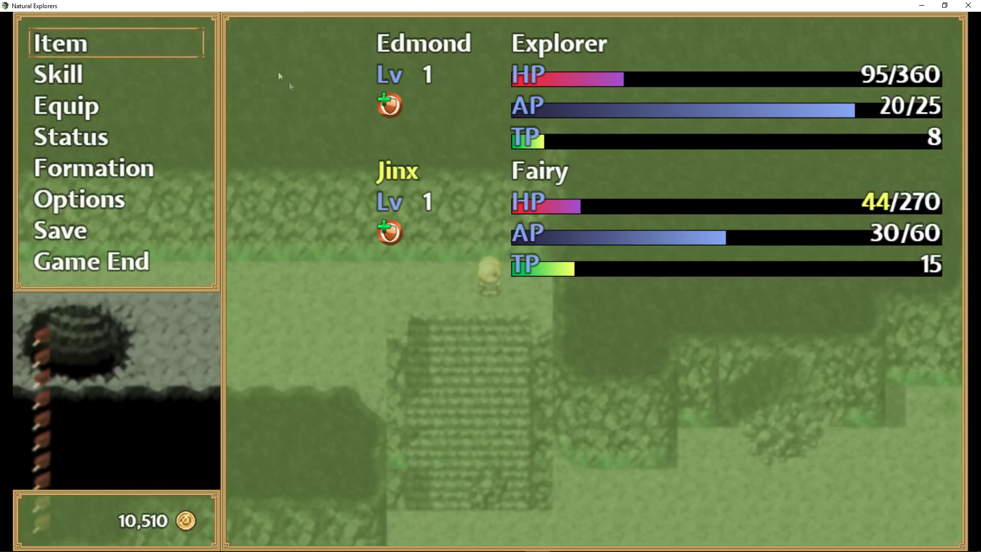
key("Escape")
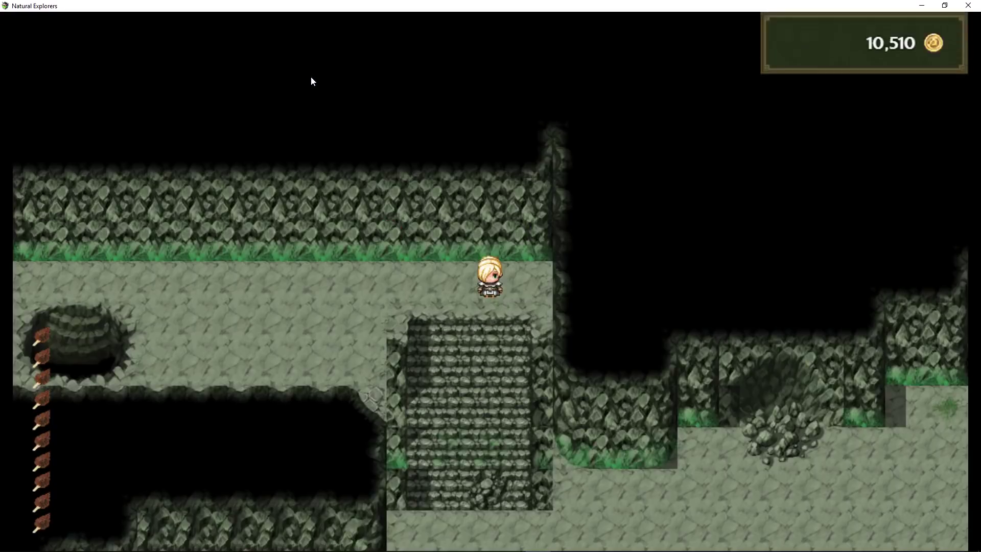
key("Escape")
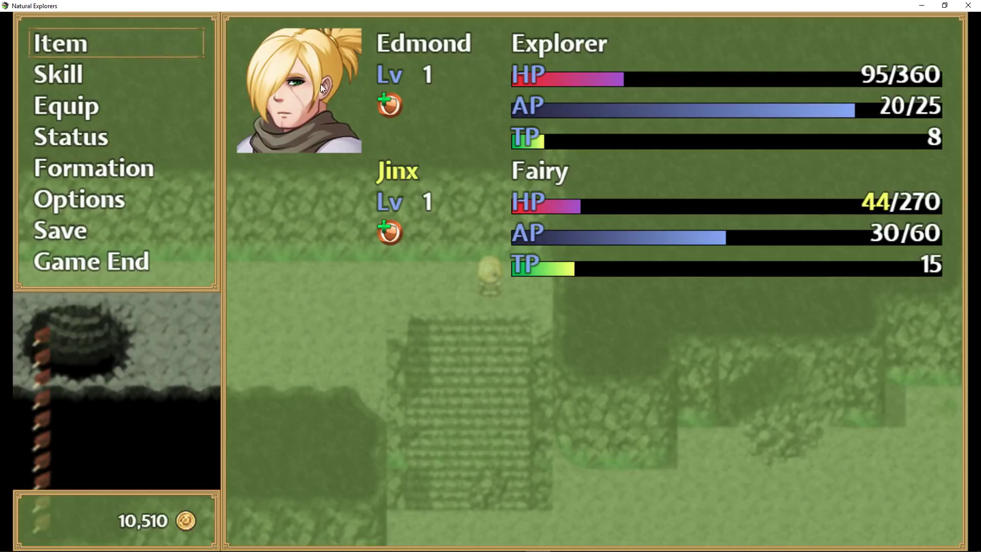
key("Escape")
- Walk the character through the cave and across the grass field
key("Down")
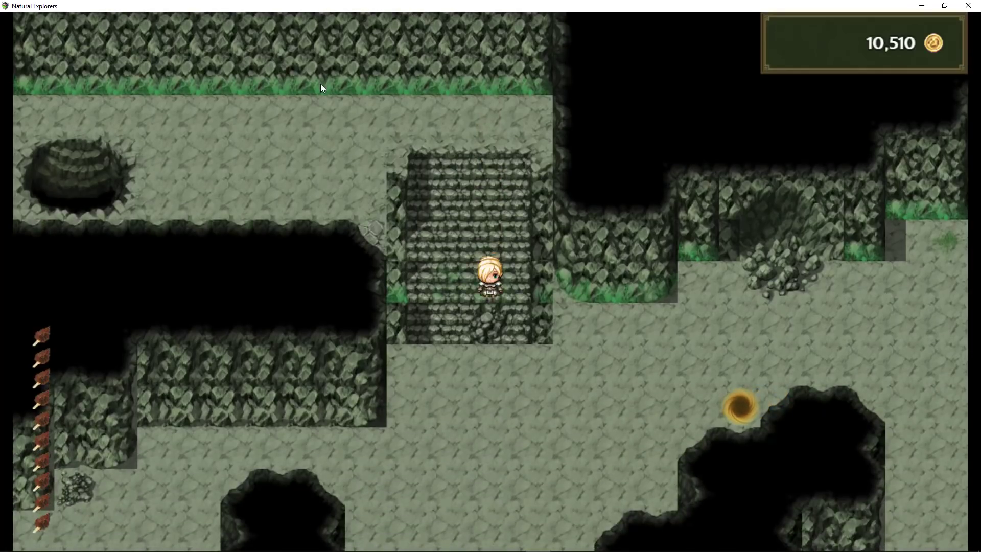
key("Right")
key("Down")
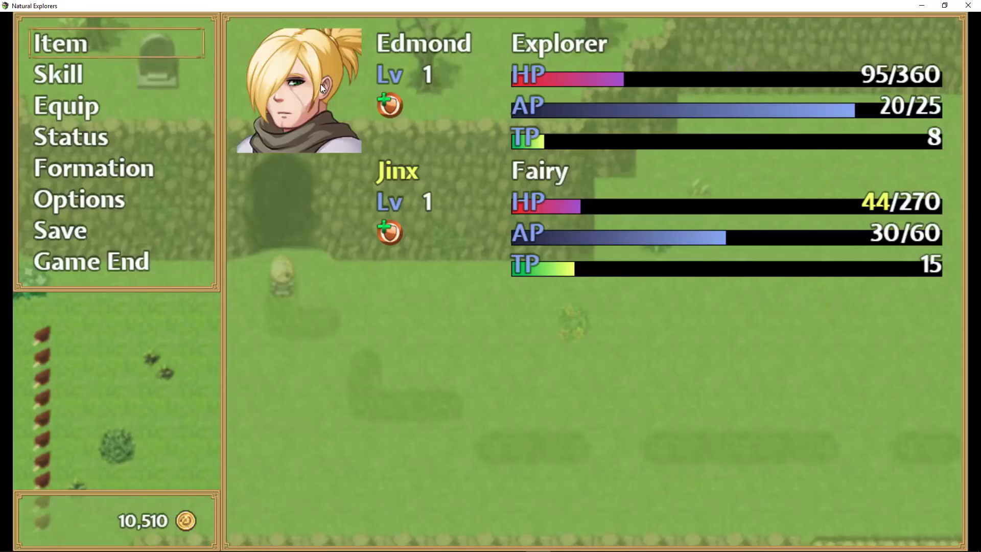
key("Escape")
key("Down")
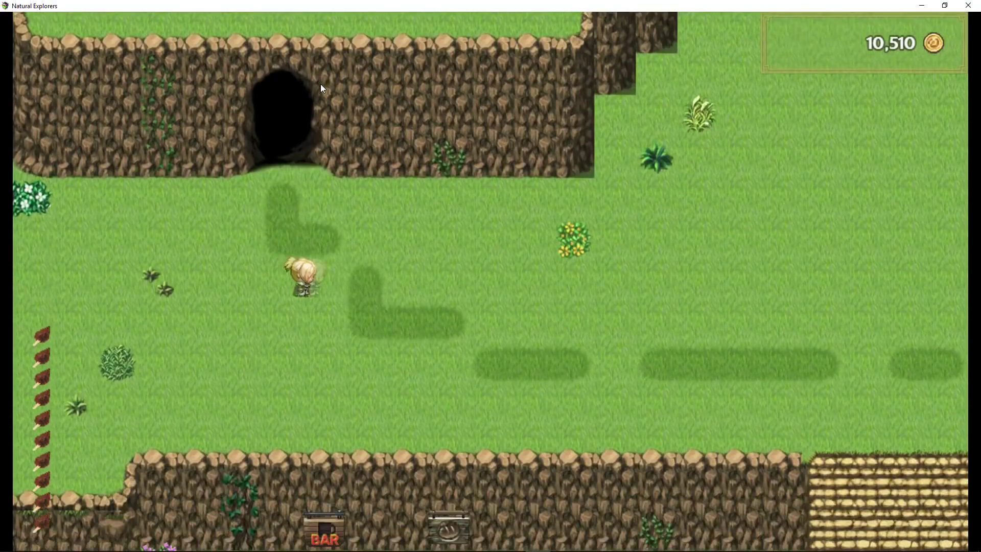
key("Right")
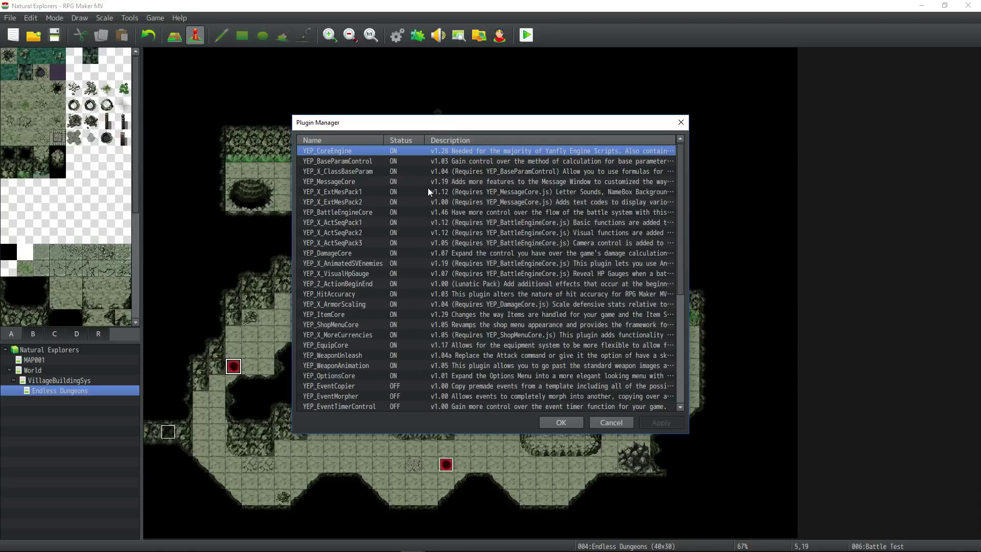
scroll(427, 191, "down", 2)
scroll(429, 191, "down", 3)
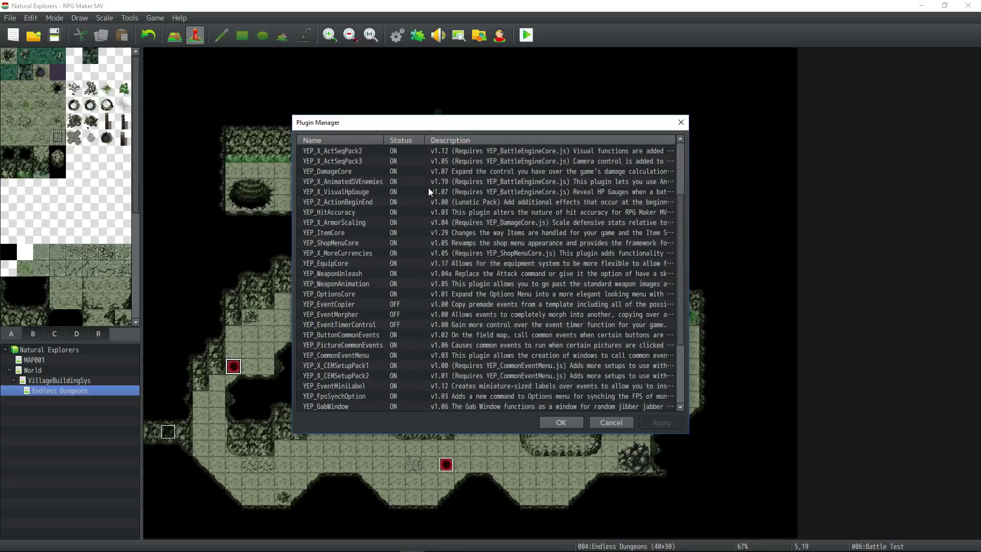
scroll(429, 192, "down", 2)
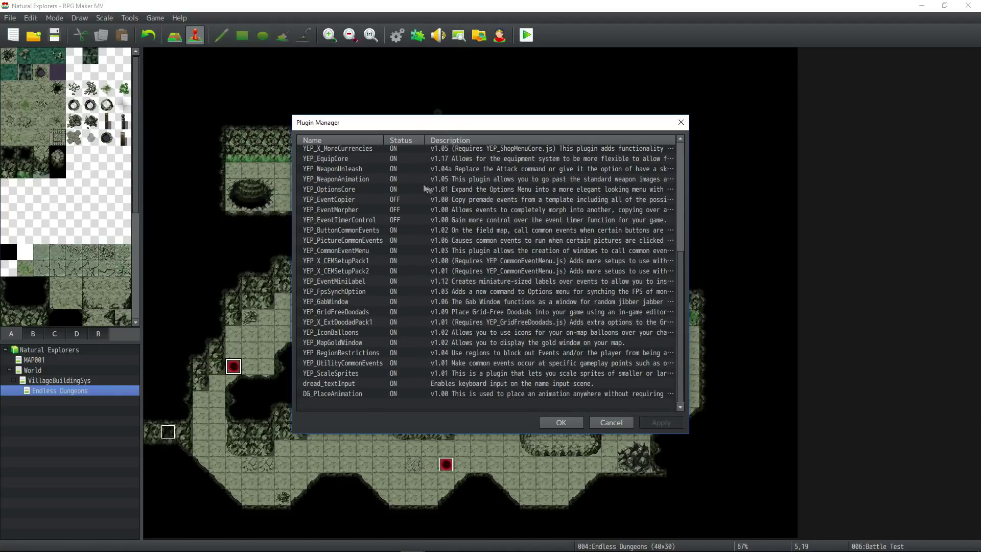
scroll(395, 270, "up", 2)
scroll(409, 213, "up", 3)
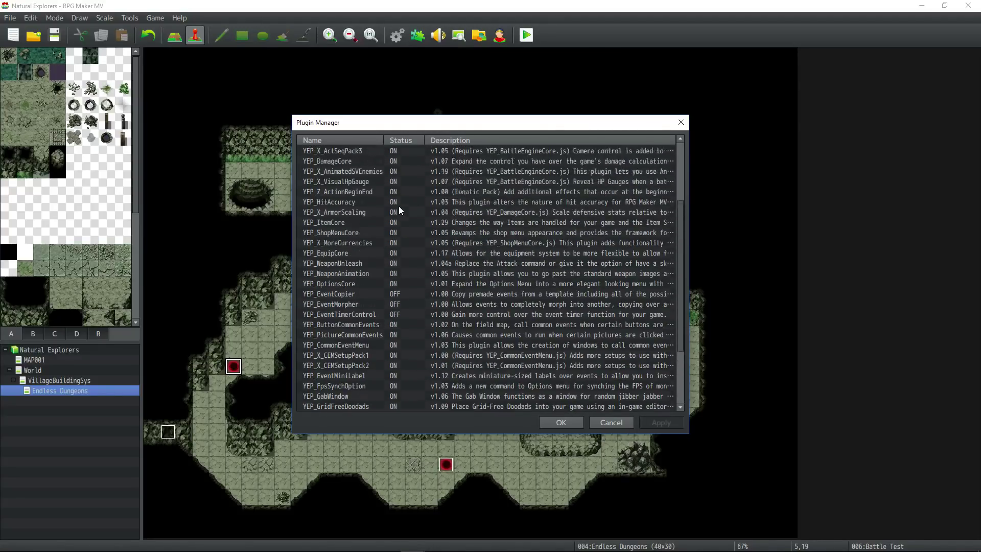
left_click(404, 253)
left_click(357, 263)
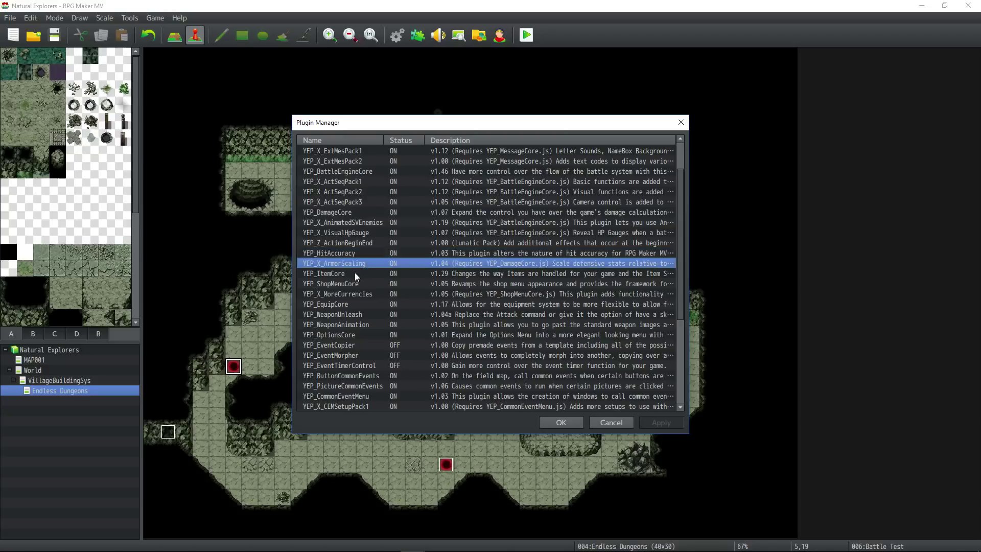
scroll(357, 270, "down", 4)
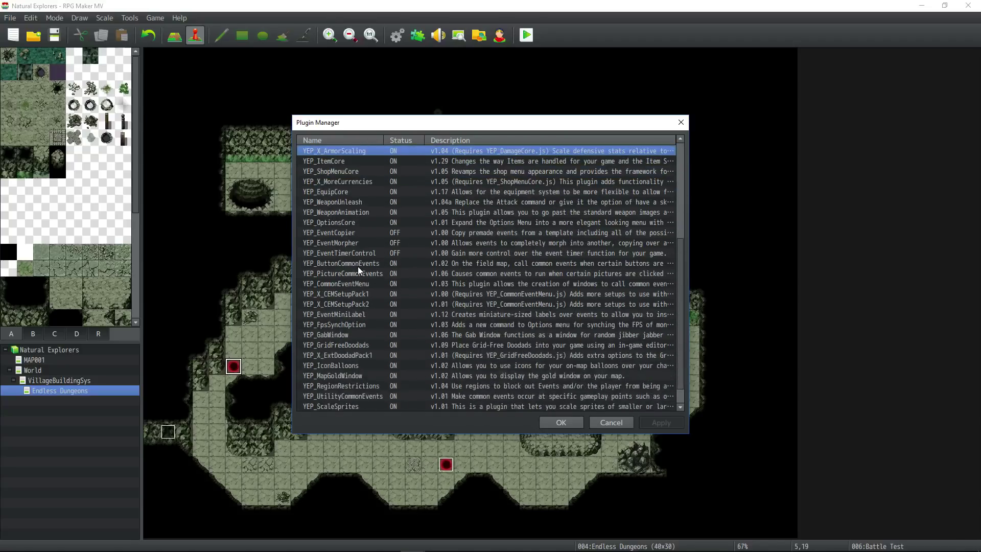
scroll(357, 266, "up", 2)
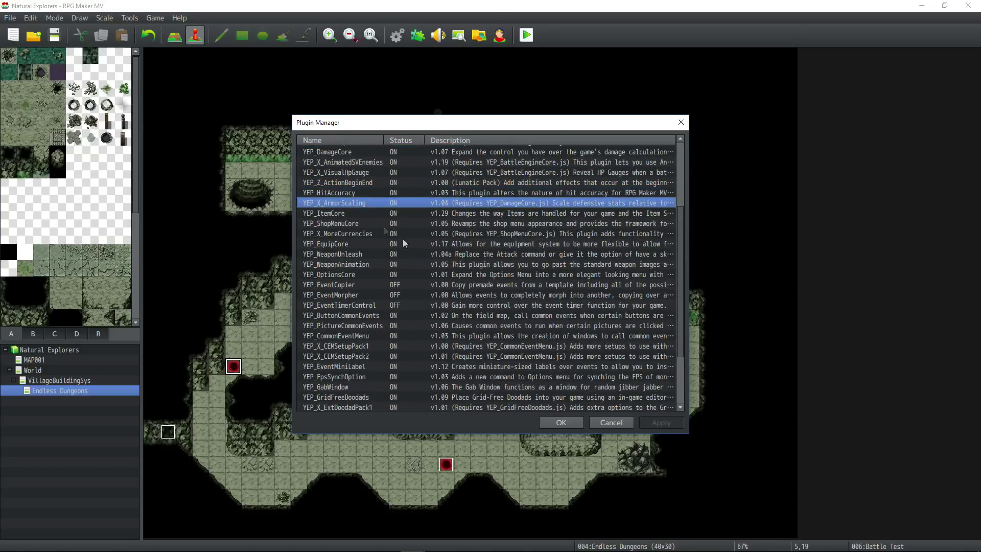
double_click(388, 193)
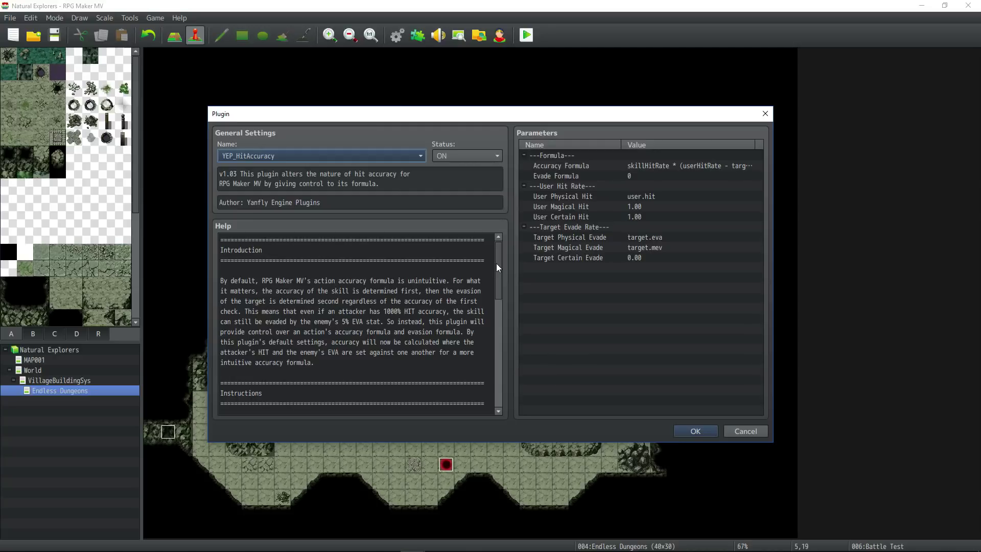
- Close the YEP_HitAccuracy plugin settings dialog
key("Escape")
double_click(363, 204)
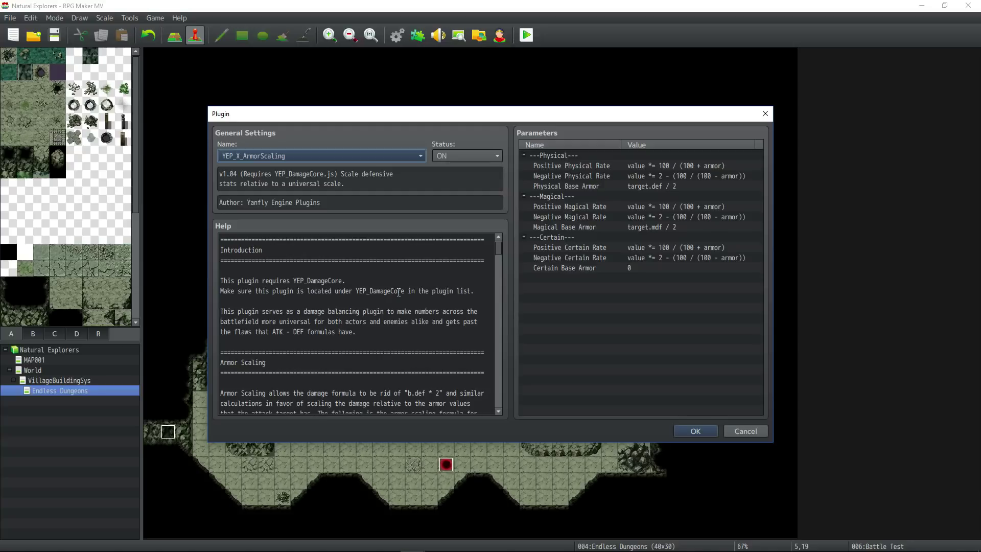
left_click_drag(632, 176, 621, 228)
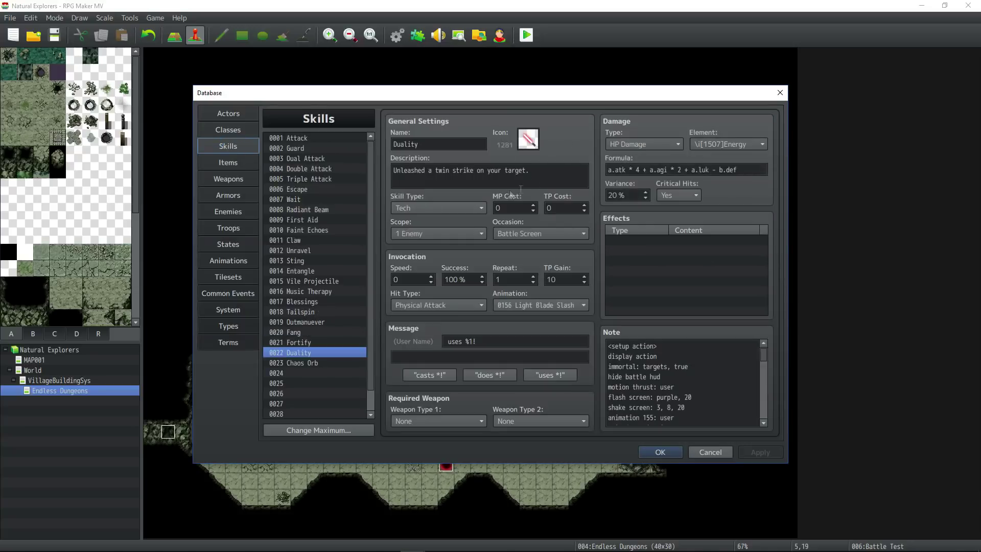
- Compare the defence terms in the Duality, Vile Projectile and Entangle damage formulas
left_click_drag(736, 169, 710, 170)
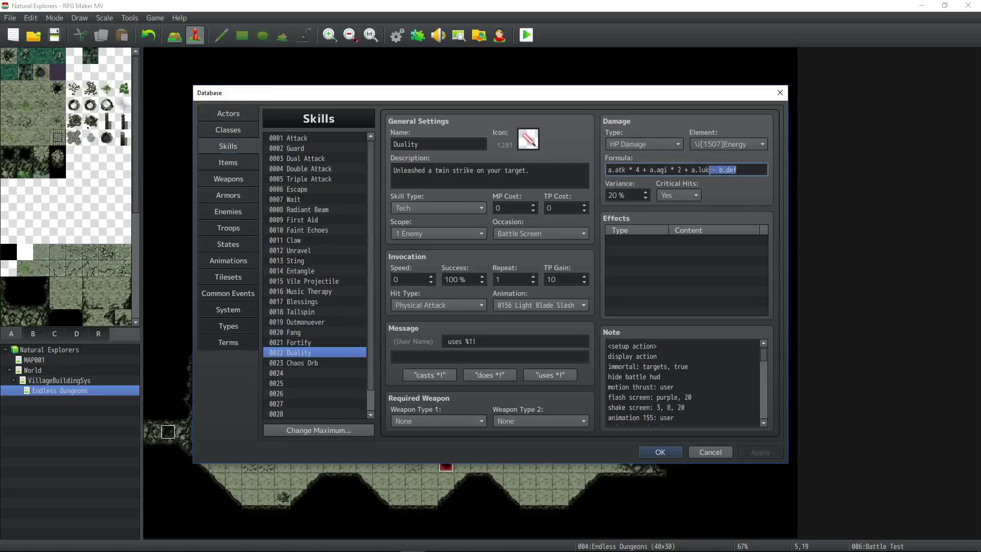
left_click_drag(310, 350, 321, 281)
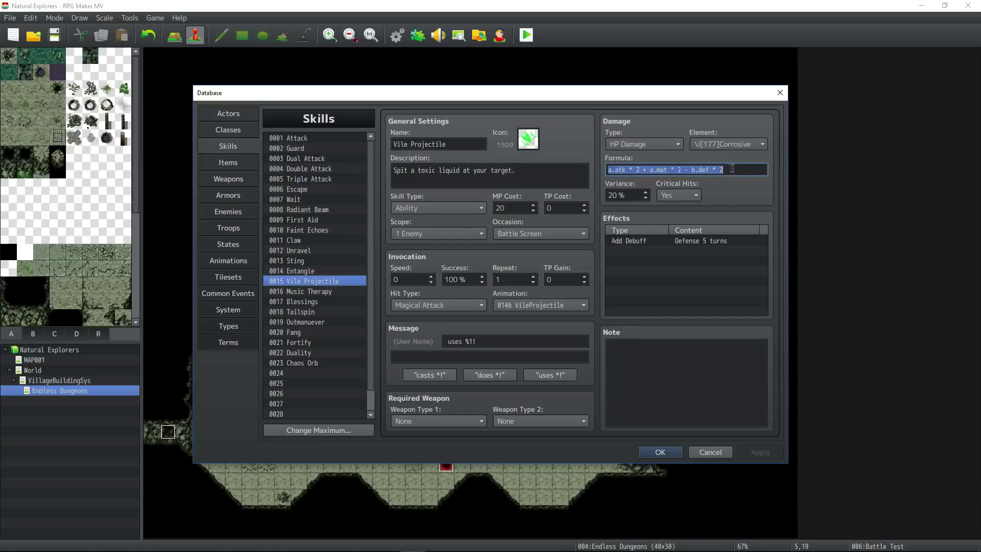
mouse_move(681, 170)
left_mouse_down()
mouse_move(724, 170)
mouse_move(680, 169)
left_mouse_up()
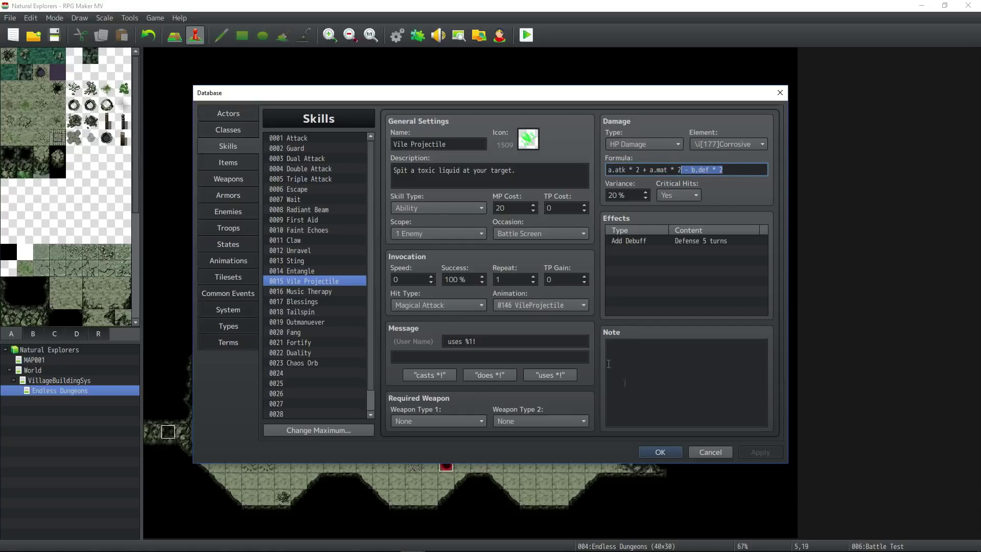
left_click(318, 269)
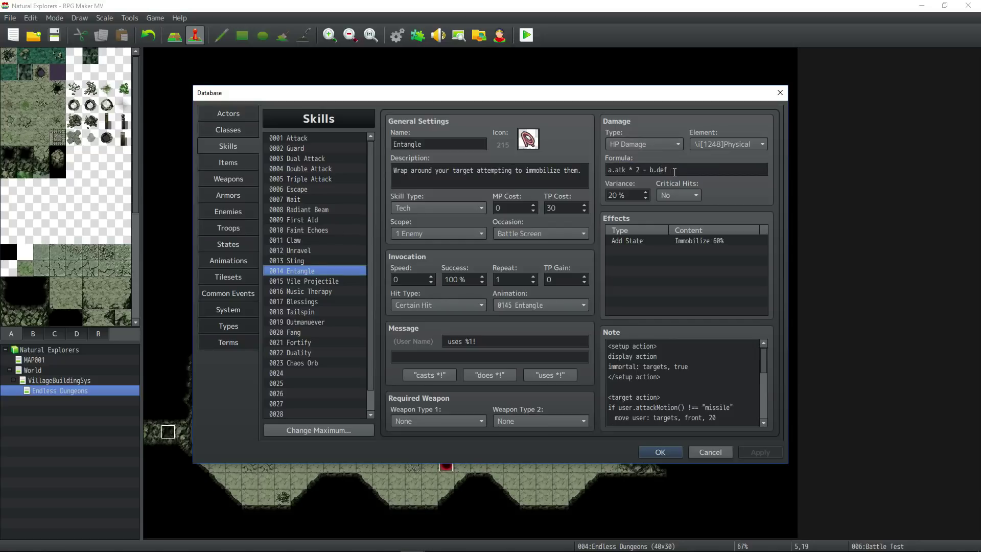
triple_click(643, 169)
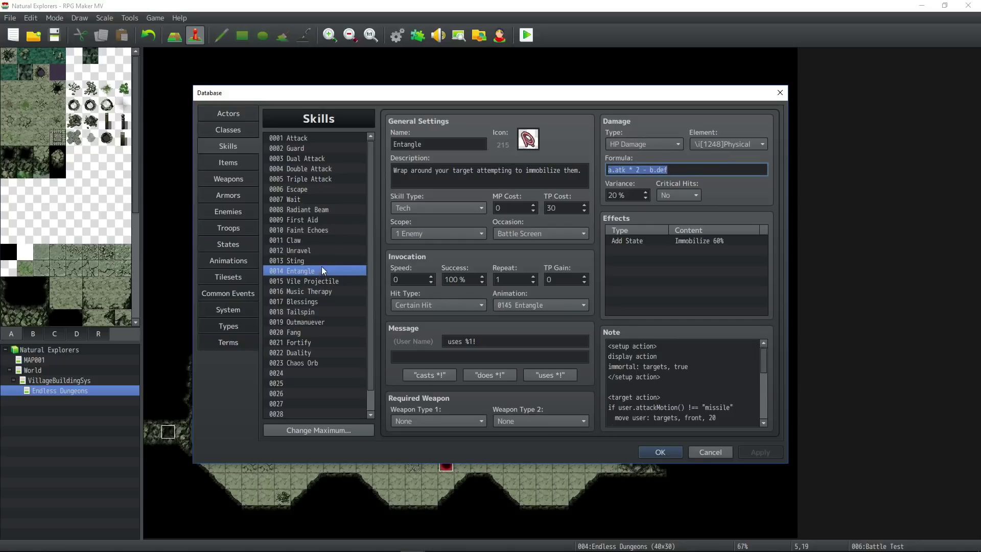
- Click through Unravel, Faint Echoes, Claw, Sting, Entangle and Vile Projectile to Music Therapy
left_click(307, 251)
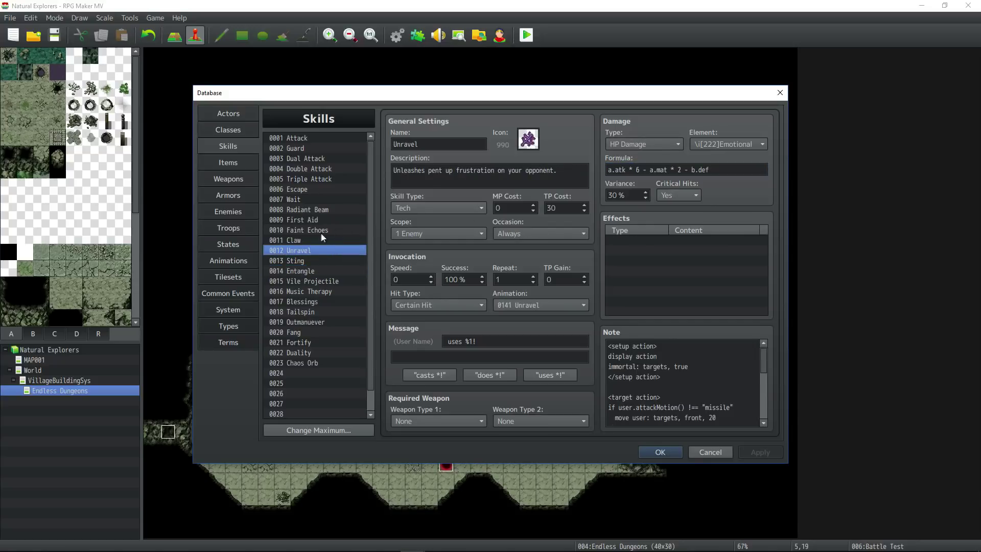
left_click(332, 229)
left_click(317, 240)
left_click(316, 250)
left_click(314, 261)
left_click(315, 270)
left_click(322, 281)
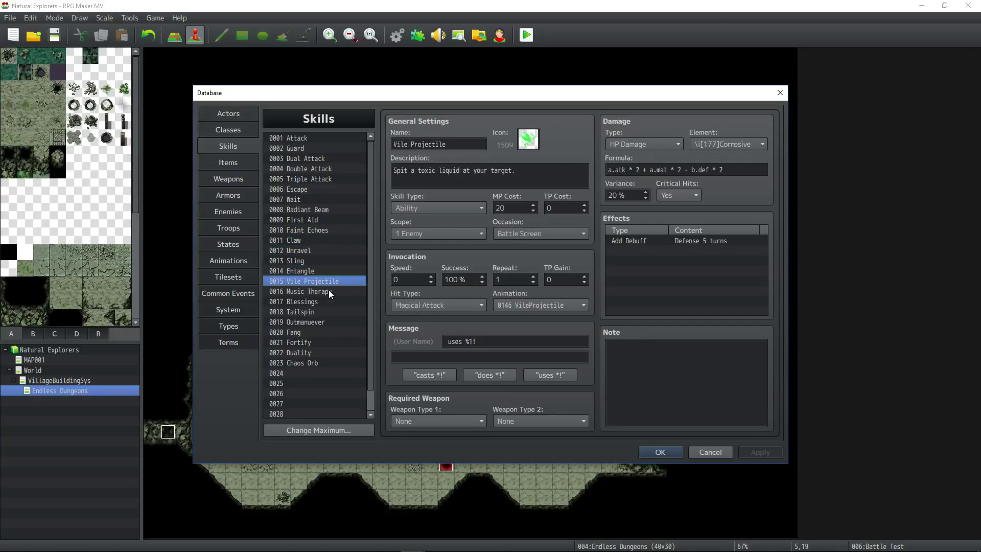
left_click(329, 291)
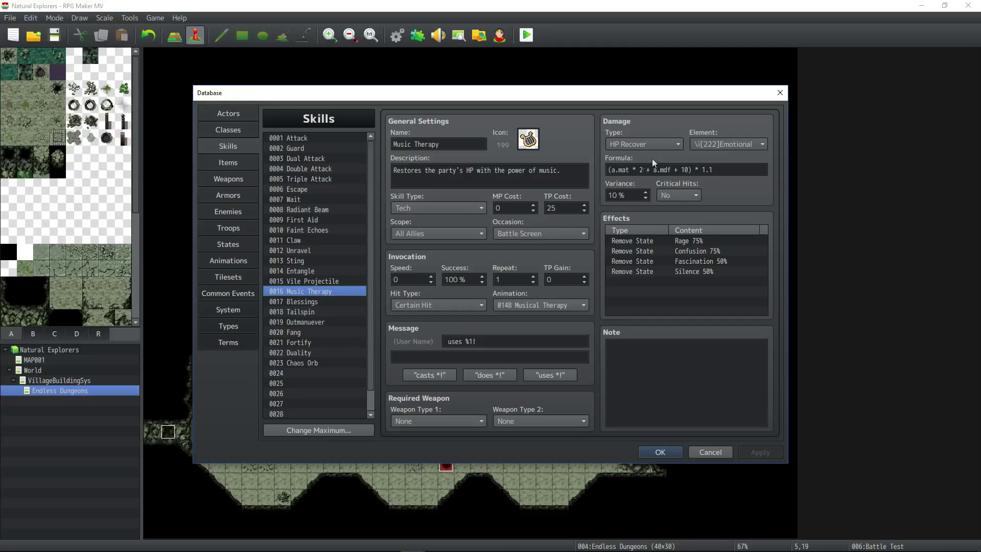
- Inspect Music Therapy's Emotional element and its (a.mat * 2 + a.mdf + 10) * 1.1 formula
left_click(766, 143)
left_click(756, 142)
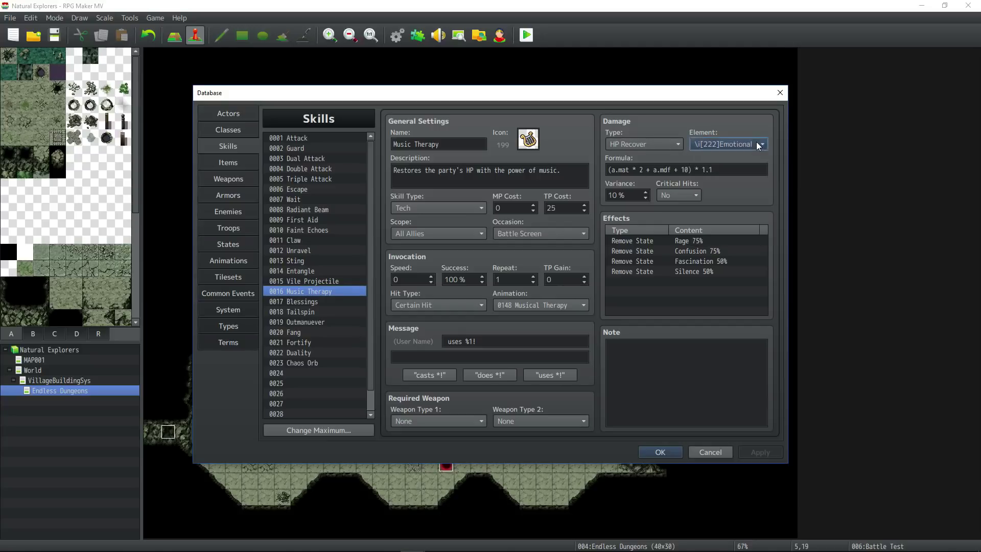
left_click(623, 170)
left_click_drag(656, 169, 681, 169)
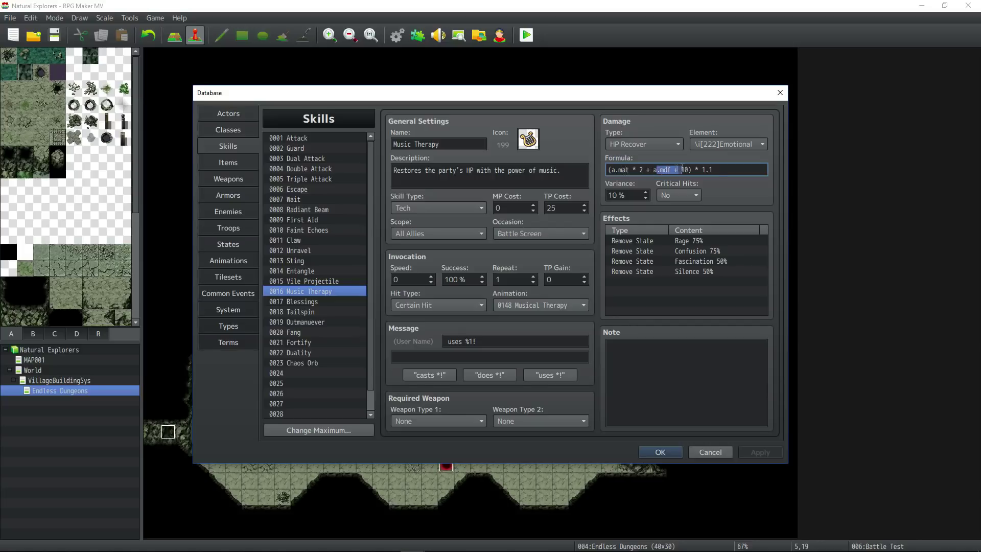
left_click(681, 169)
left_click_drag(691, 169, 606, 169)
left_click(696, 169)
double_click(708, 169)
left_click_drag(718, 169, 599, 173)
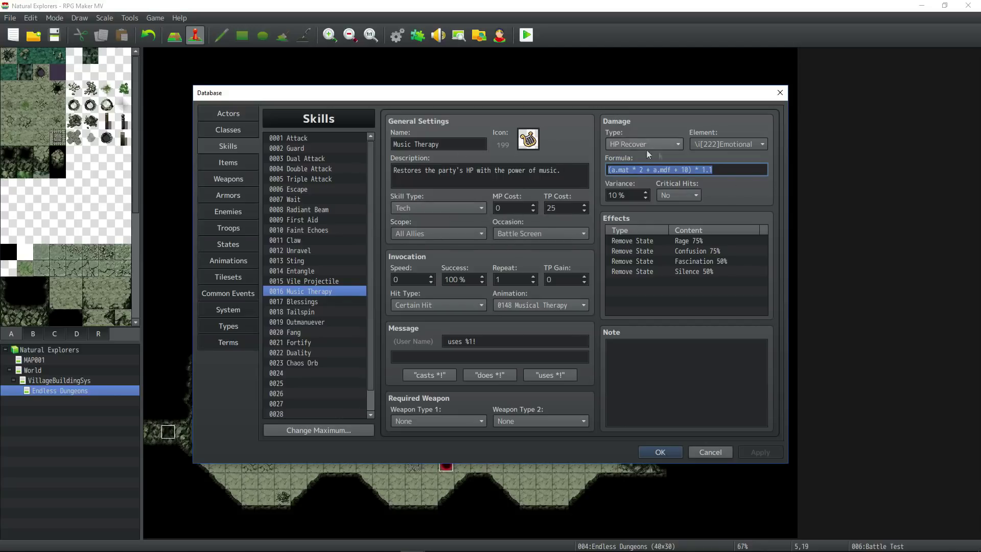
left_click(568, 208)
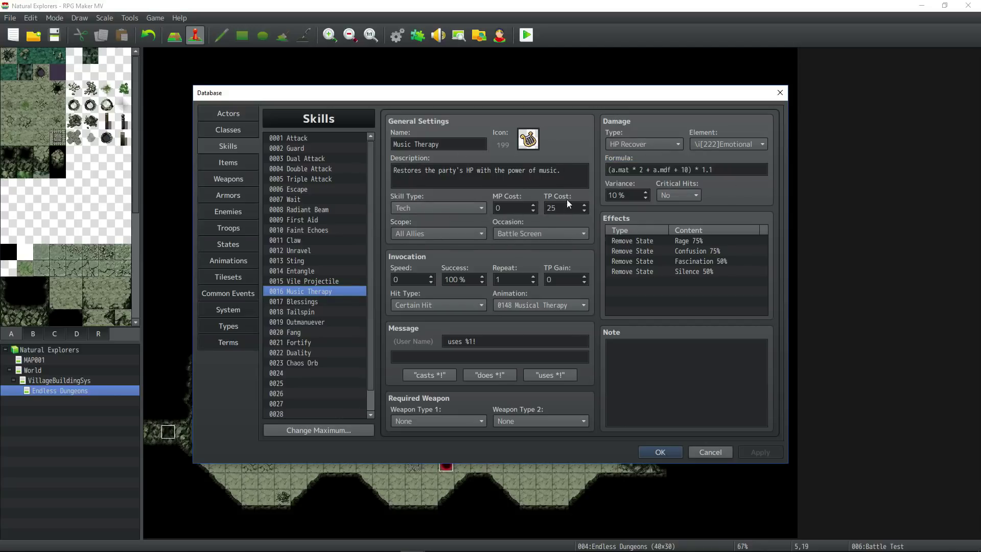
- Check Music Therapy's 25 TP cost and the states it removes, then move to Blessings
double_click(568, 209)
mouse_move(704, 242)
left_mouse_down()
mouse_move(715, 275)
mouse_move(715, 240)
left_mouse_up()
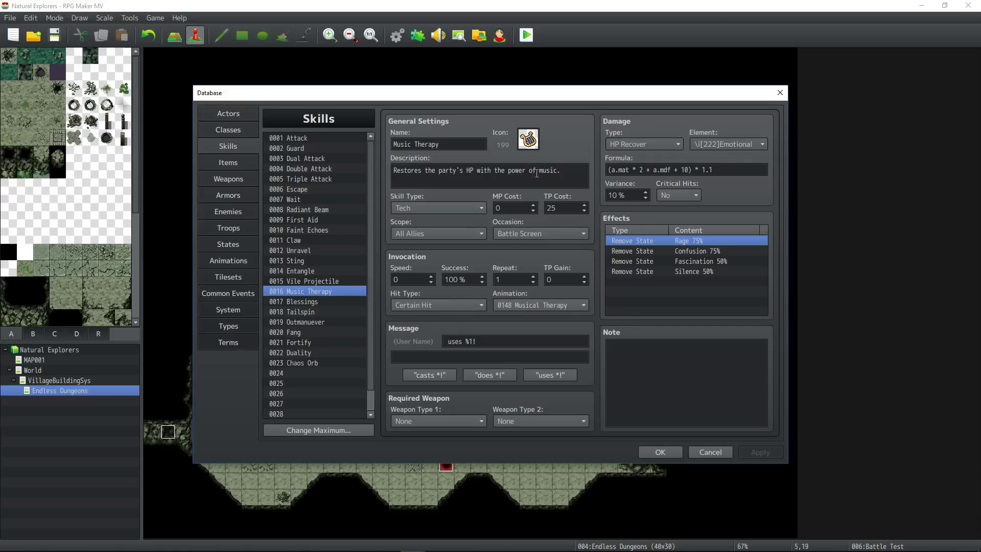
double_click(565, 205)
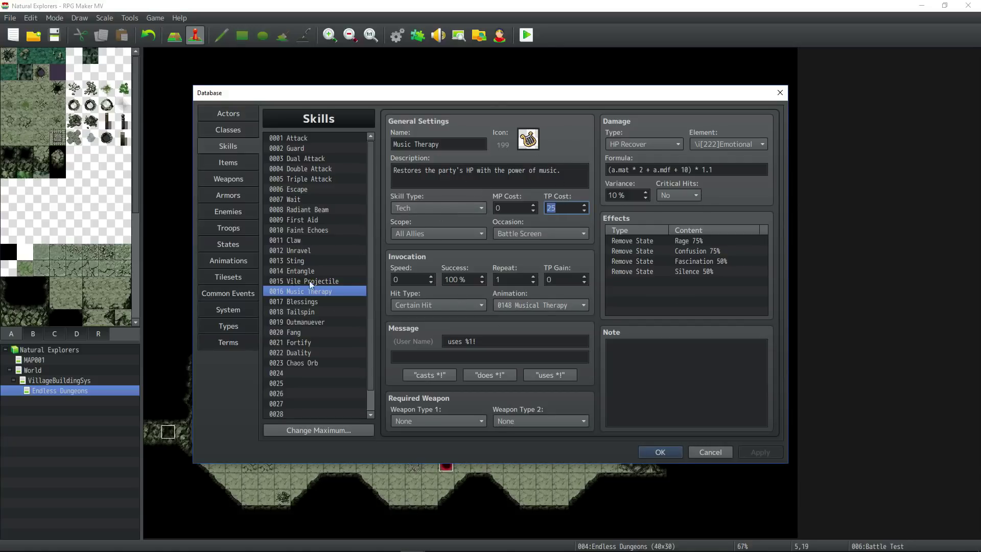
left_click(307, 301)
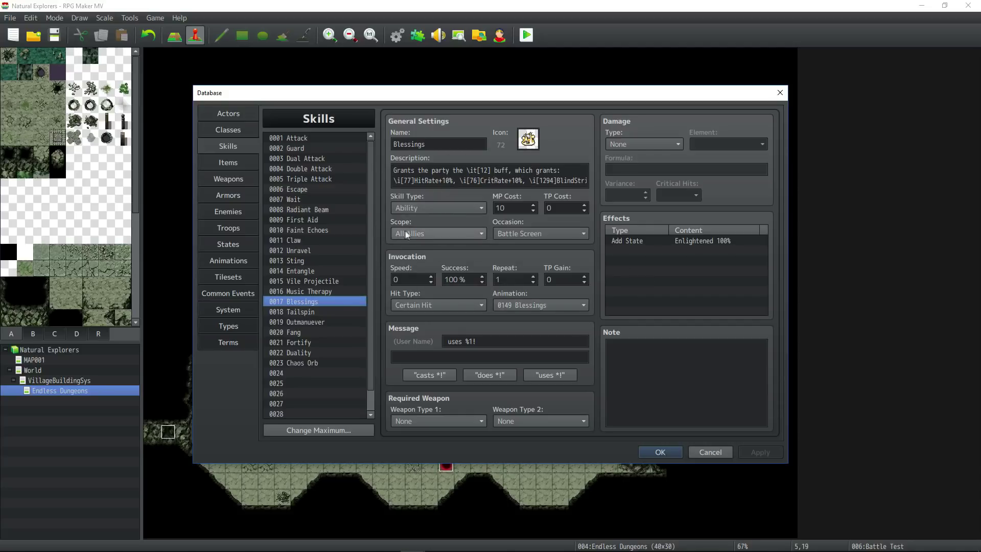
- Compare Blessings' 10 MP cost against Music Therapy
double_click(529, 207)
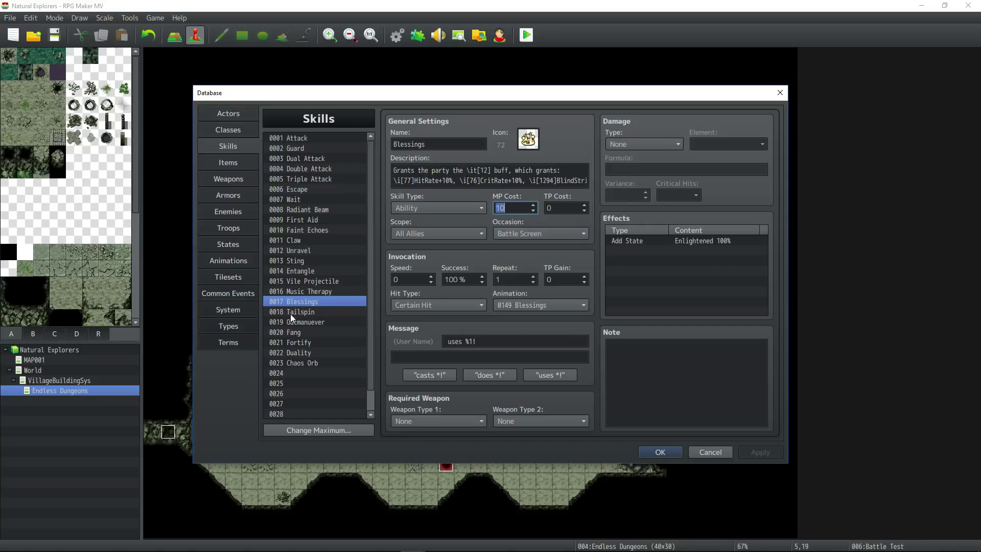
left_click(310, 291)
left_click(308, 302)
- Inspect the \it[12] code in Blessings' description, leaving it unchanged, then select Tailspin
left_click_drag(577, 180, 463, 169)
left_click(483, 173)
left_click(466, 169)
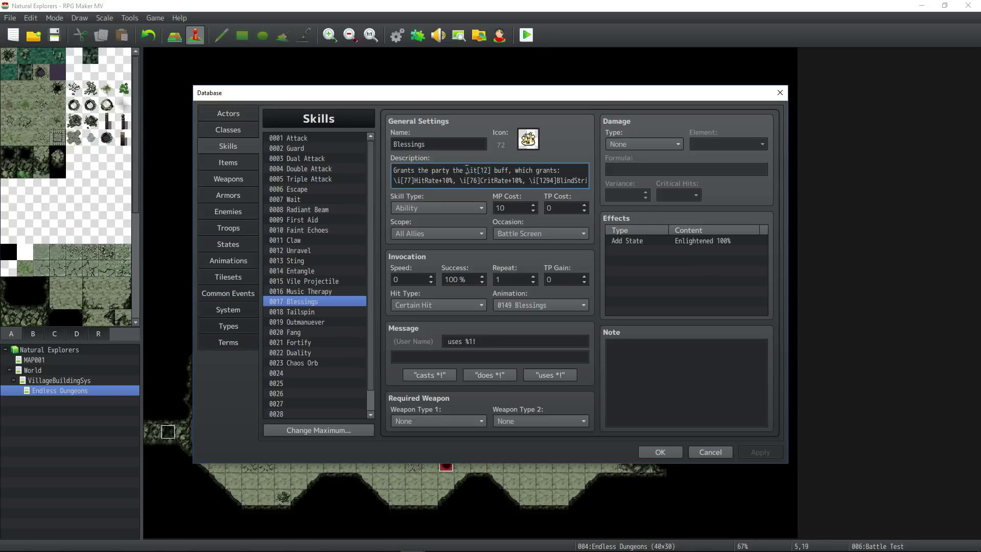
double_click(482, 170)
left_click_drag(478, 170, 464, 170)
double_click(483, 170)
left_click(491, 171)
left_click(296, 312)
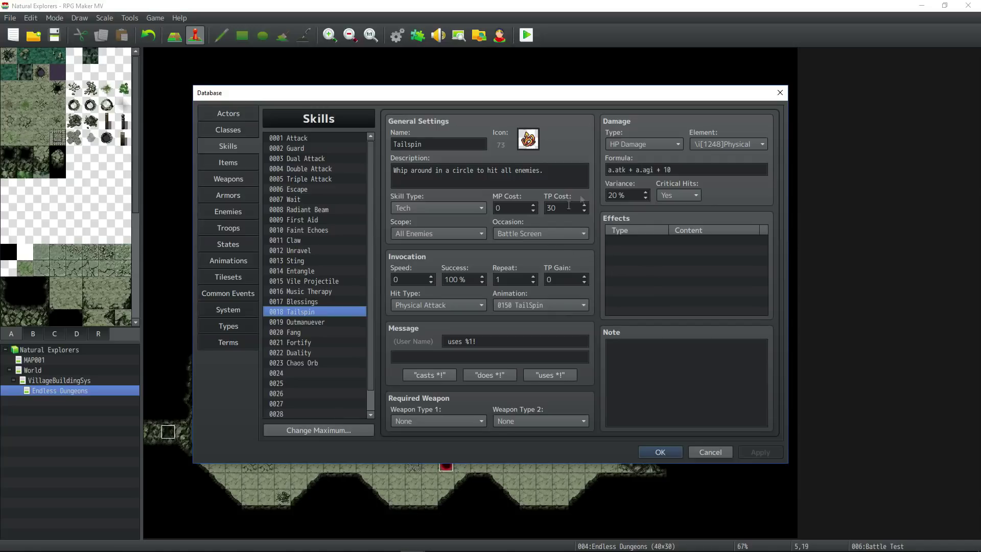
- Inspect the Tailspin skill's damage formula
left_click(663, 171)
left_click(671, 170)
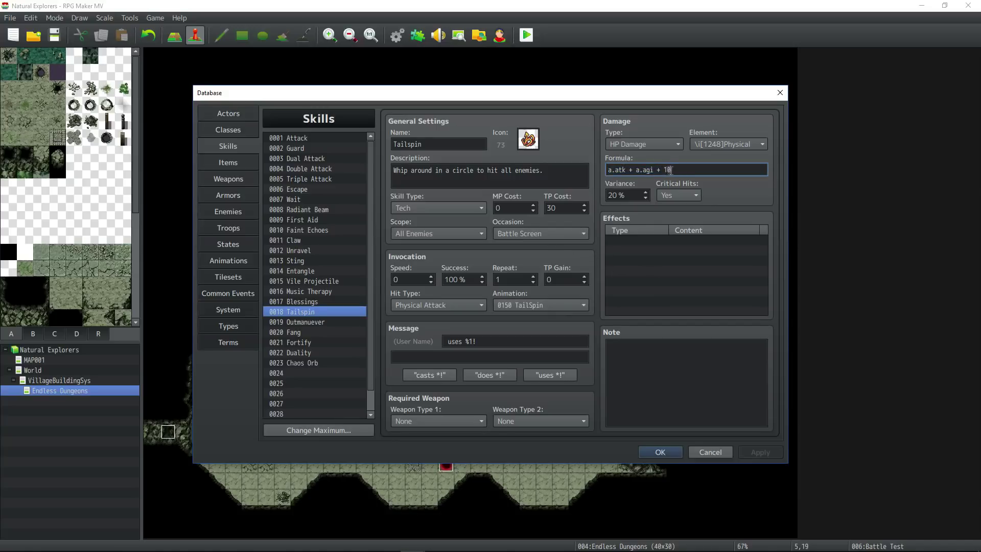
triple_click(686, 169)
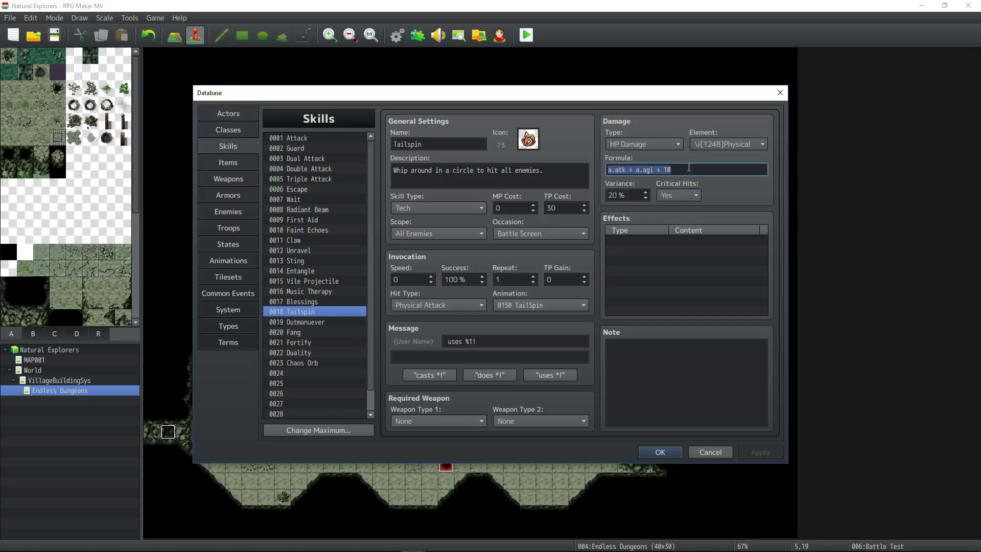
left_click(688, 168)
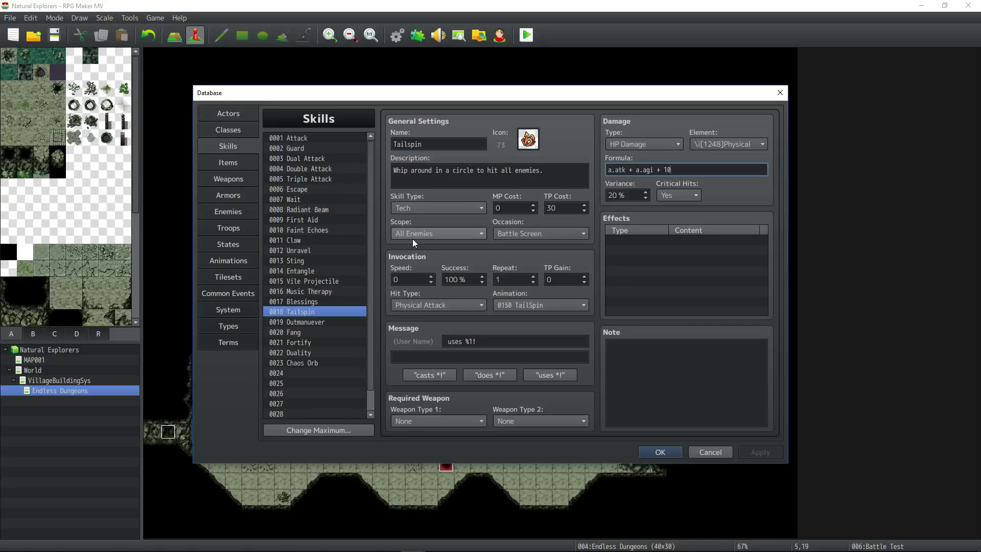
- Compare Outmanuever with Tailspin, check its Agility debuff effect, then move on to Fang
left_click(313, 322)
left_click(311, 312)
left_click(312, 322)
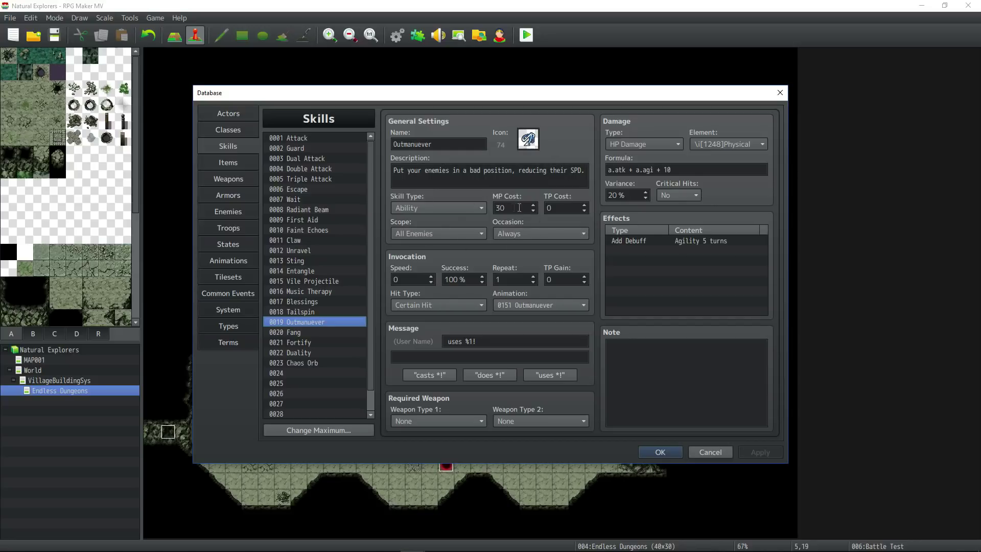
left_click(706, 242)
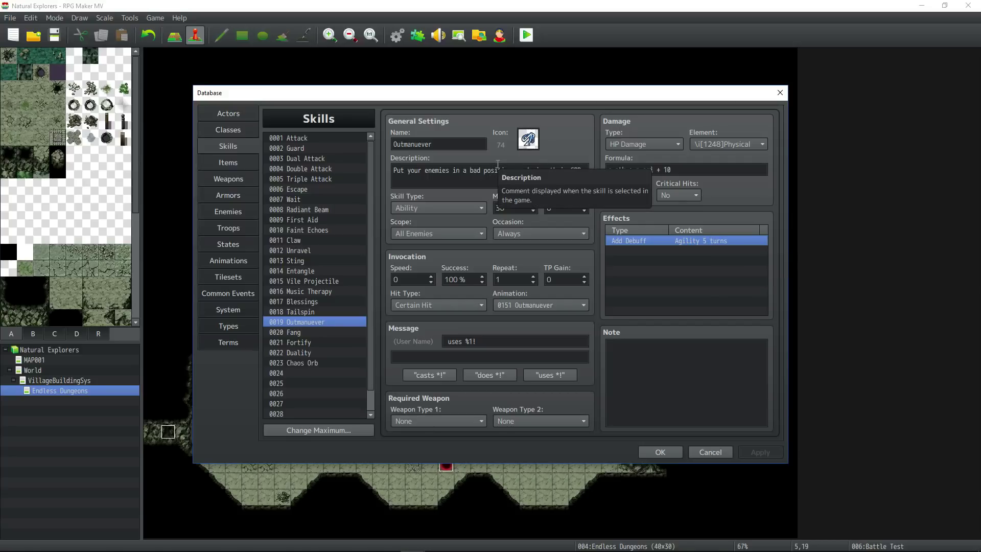
key("Down")
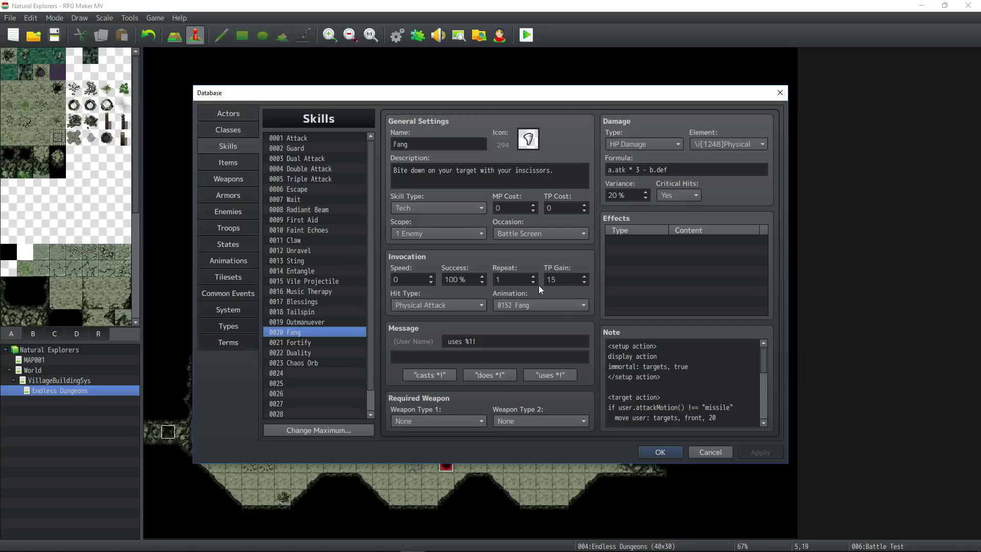
- Review the Fortify skill's Fortitude state effect and its MaxHP description
key("Down")
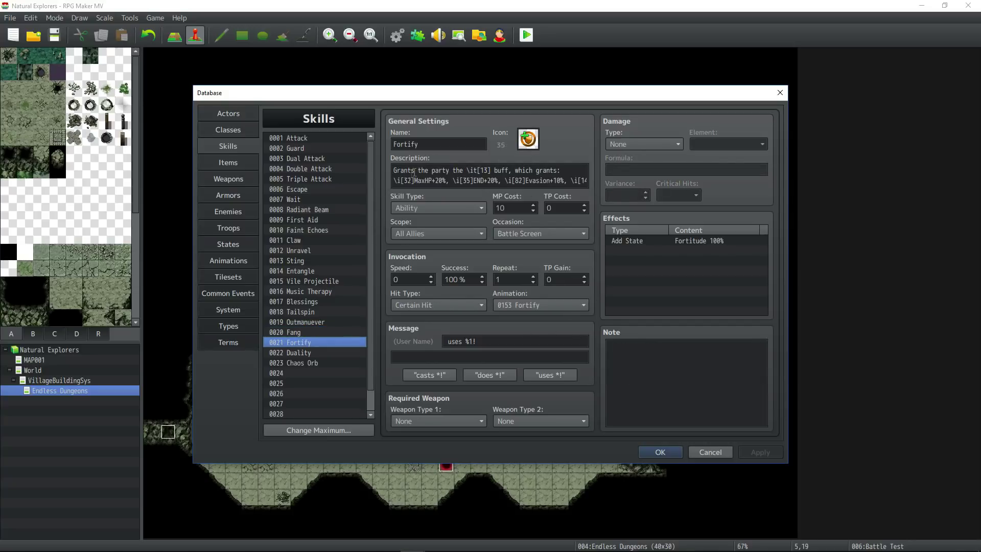
left_click(667, 240)
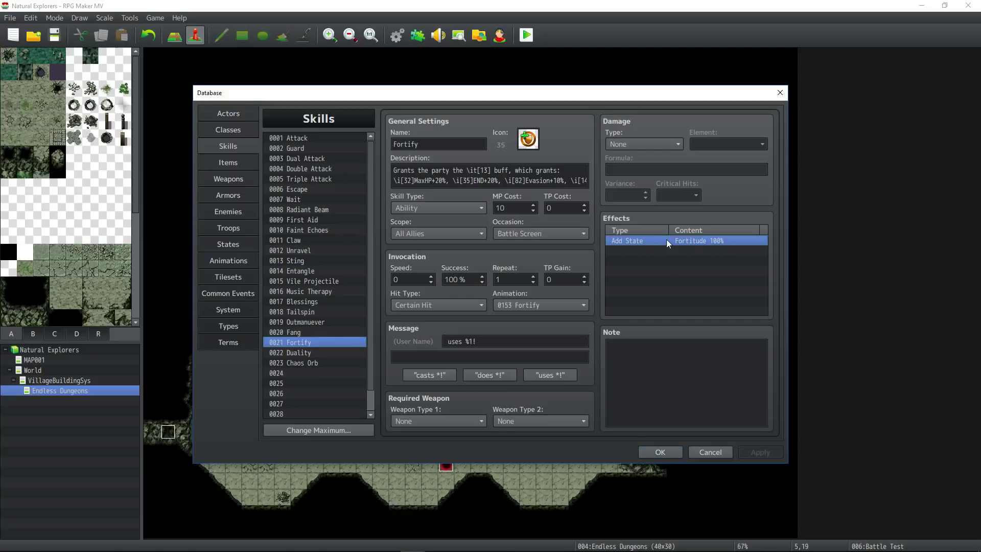
left_click_drag(402, 180, 587, 180)
left_click(471, 171)
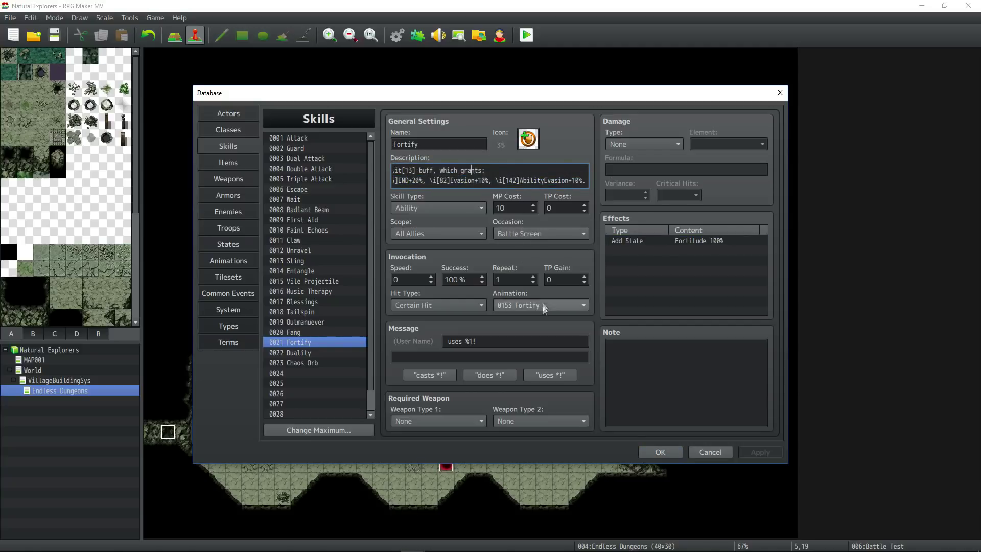
- Check Duality's damage formula and its TP Gain of 10
left_click(298, 353)
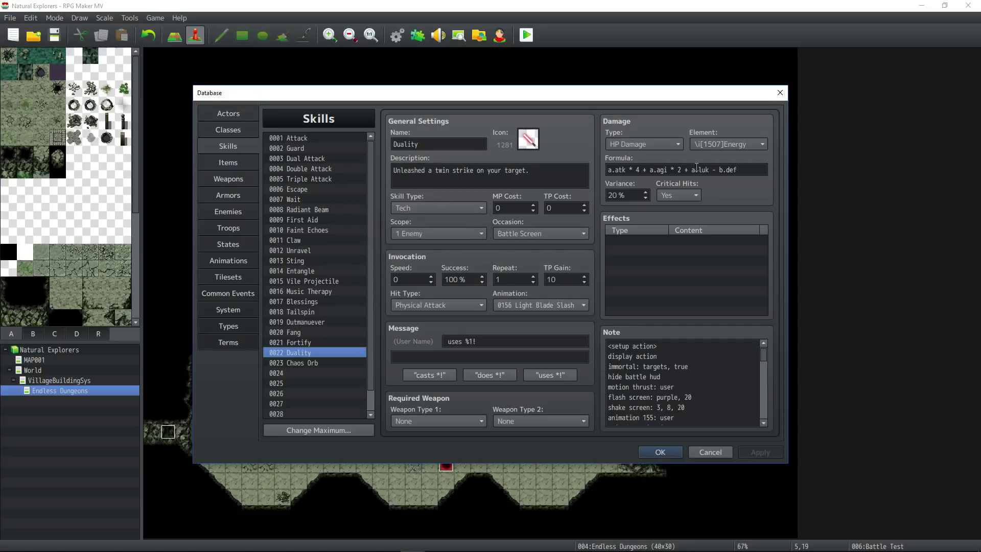
triple_click(713, 169)
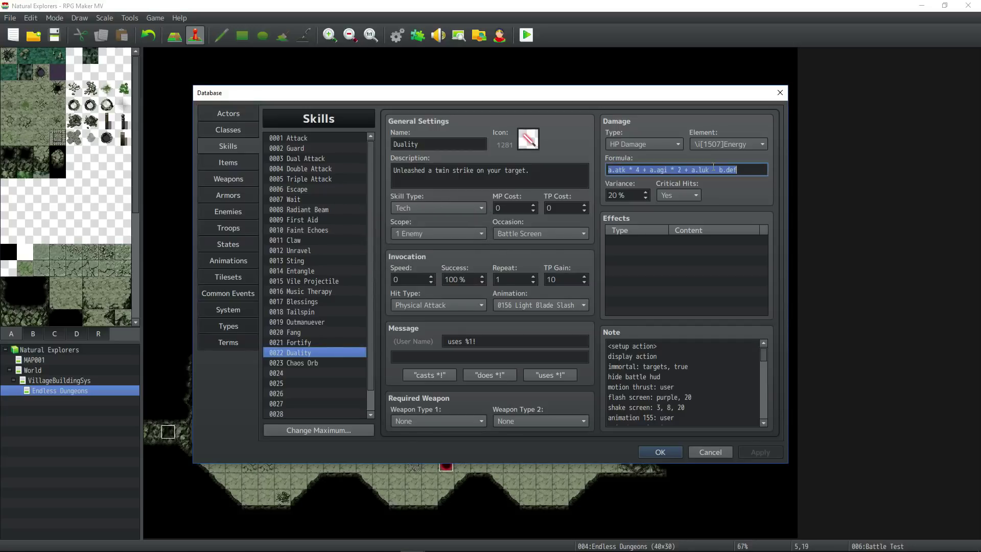
double_click(567, 279)
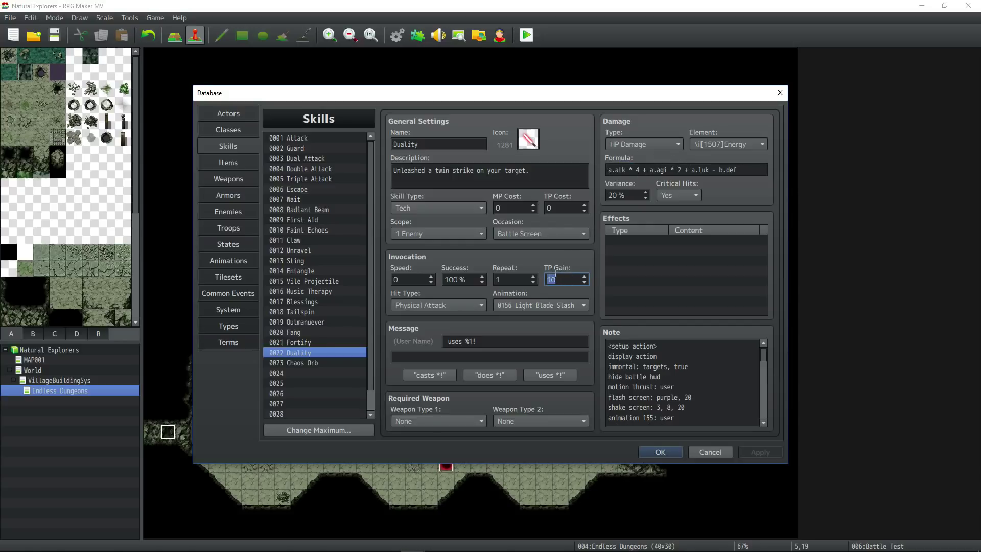
scroll(665, 369, "down", 2)
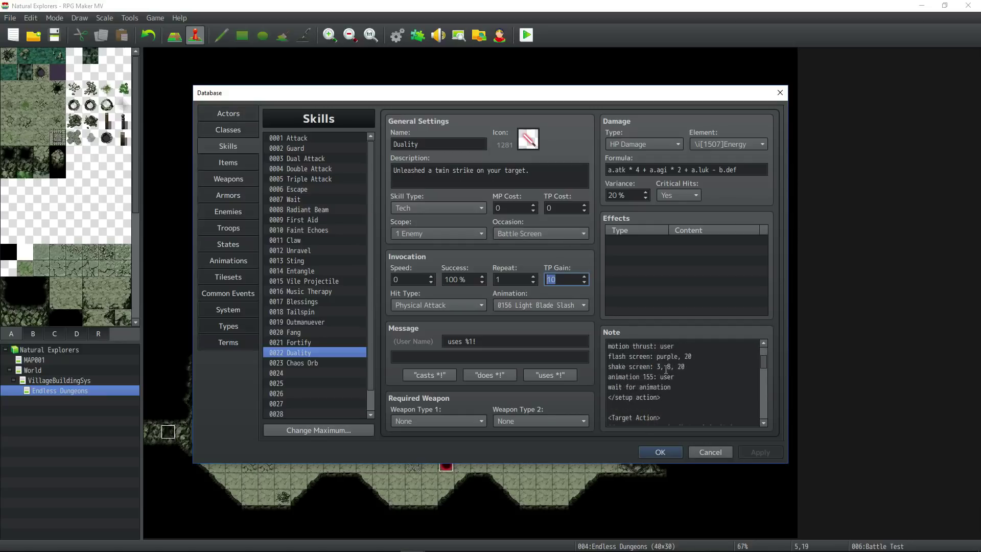
scroll(666, 369, "down", 8)
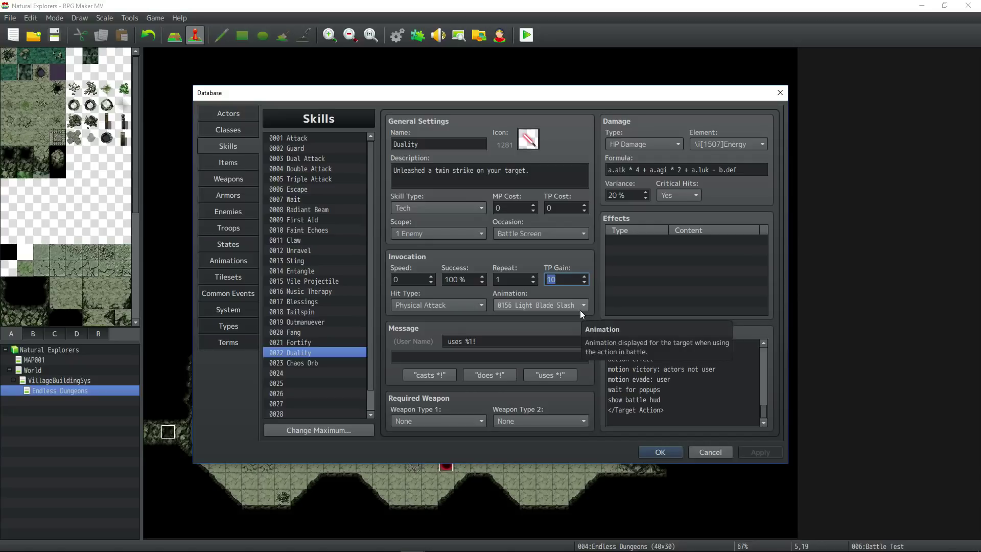
- Give Chaos Orb the pasted description "Unleashes a fairy's fury." and TP Gain 10, then apply
left_click(294, 363)
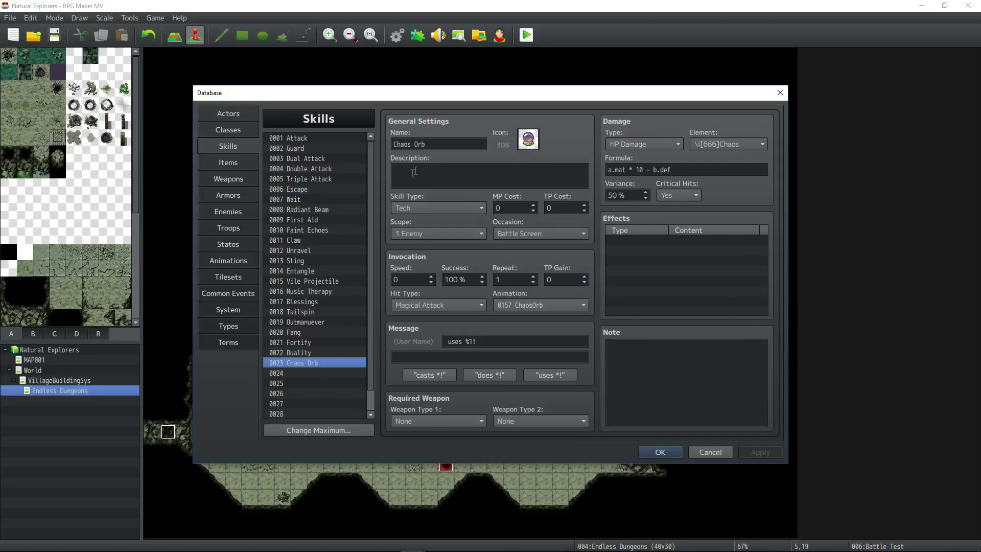
left_click(493, 185)
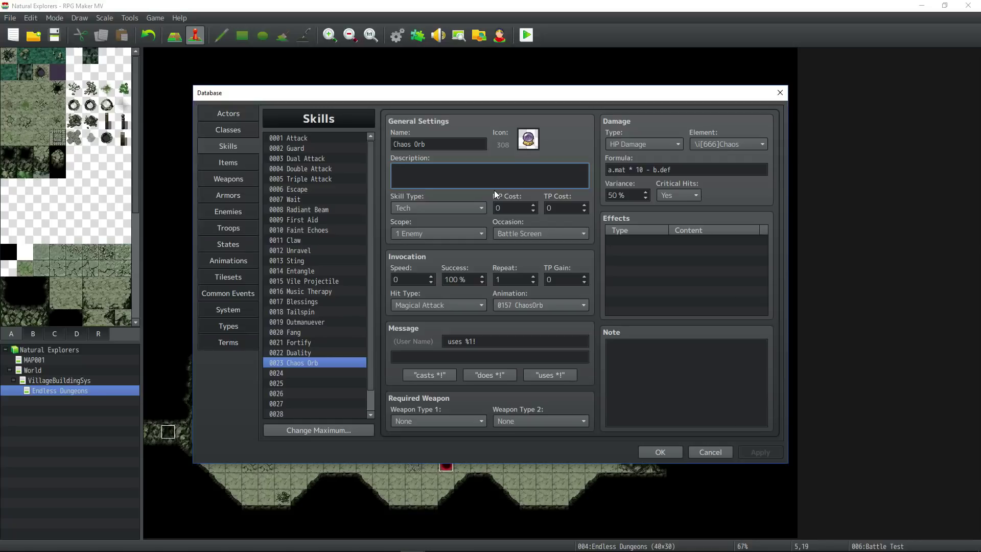
type("Unleashes a fairy's fury.")
double_click(561, 279)
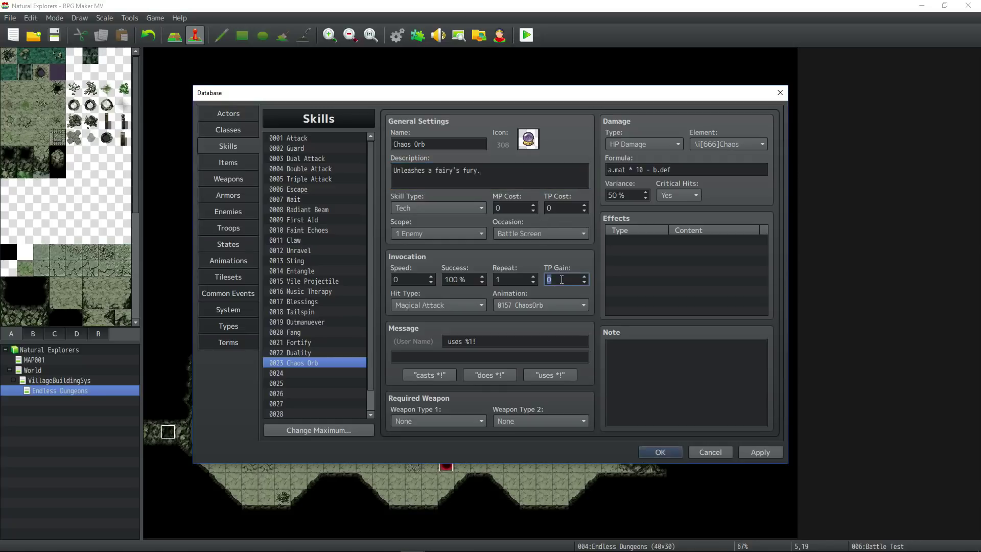
type("10")
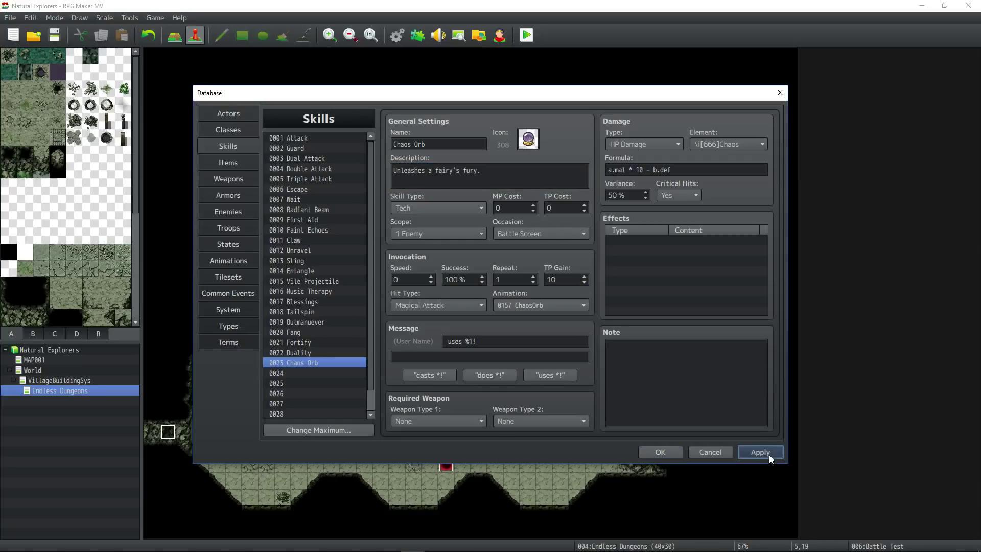
left_click(766, 453)
- Review the Chaos Orb damage formula and close the database, keeping the changes
left_click(627, 173)
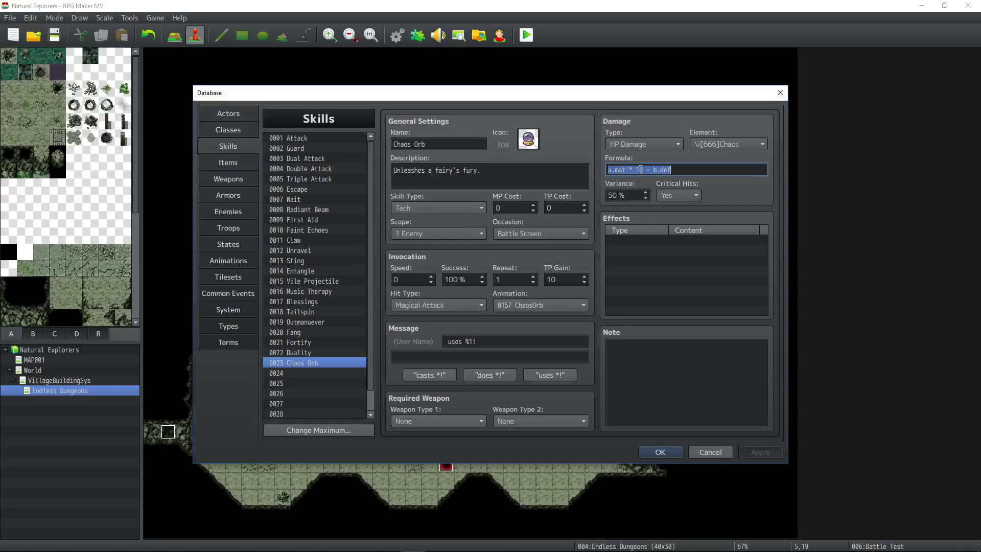
left_click(689, 171)
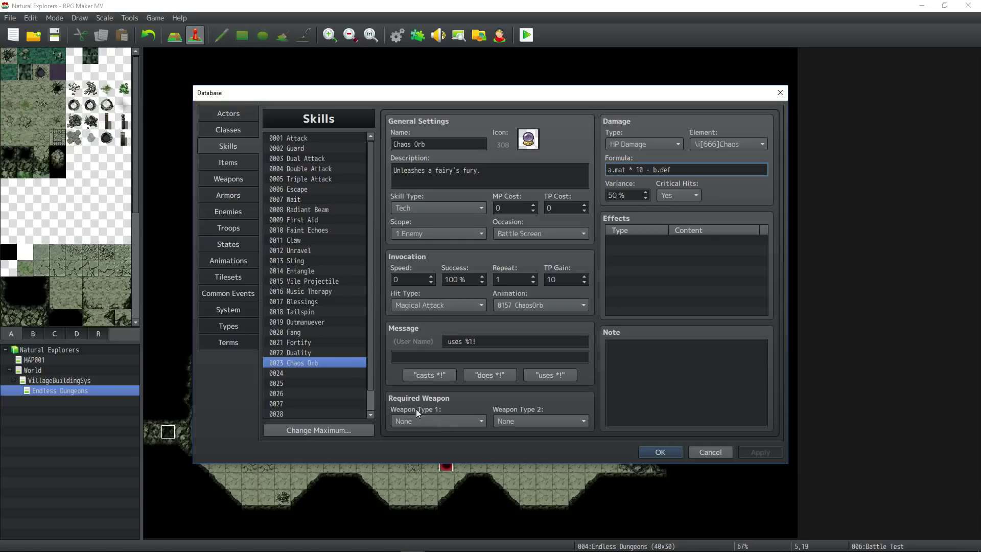
key("Return")
- Save the project from the toolbar
left_click(54, 34)
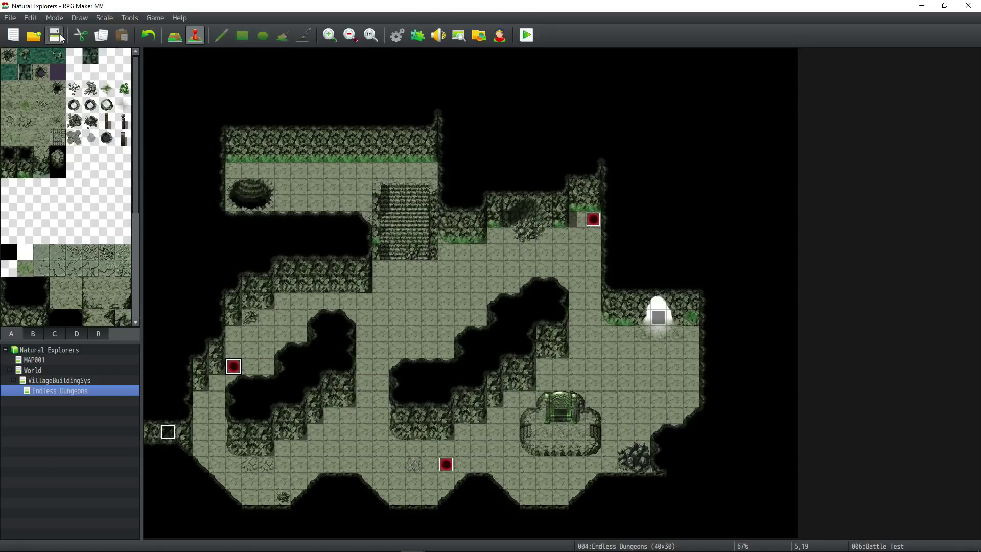